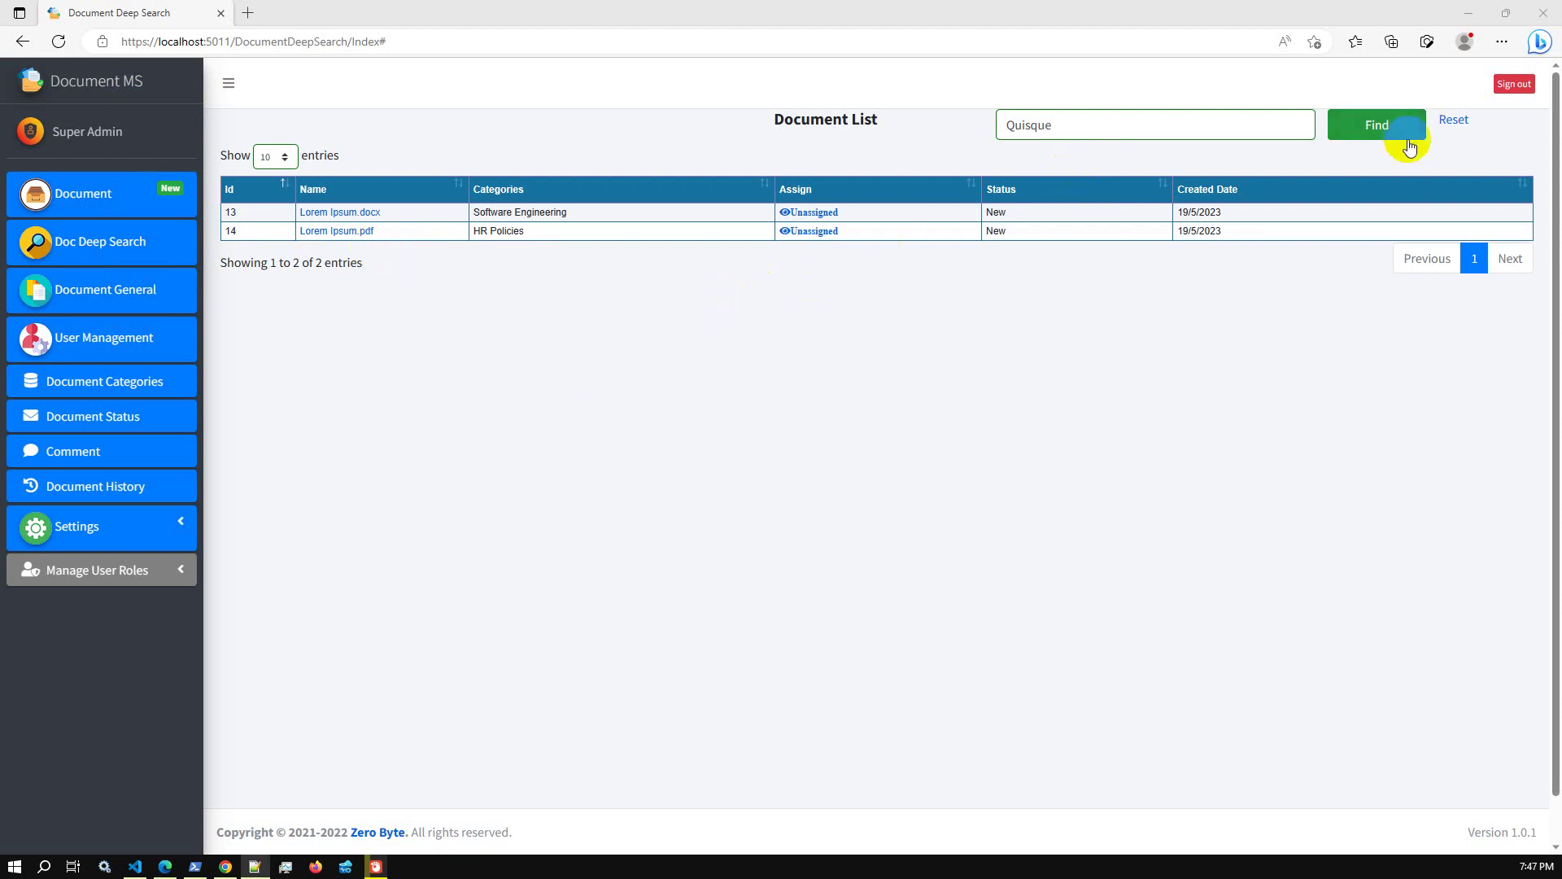
Reset the Quisque deep search so all 41 documents are listed, 20 per page
{"action": "left_click", "coordinate": [1453, 122]}
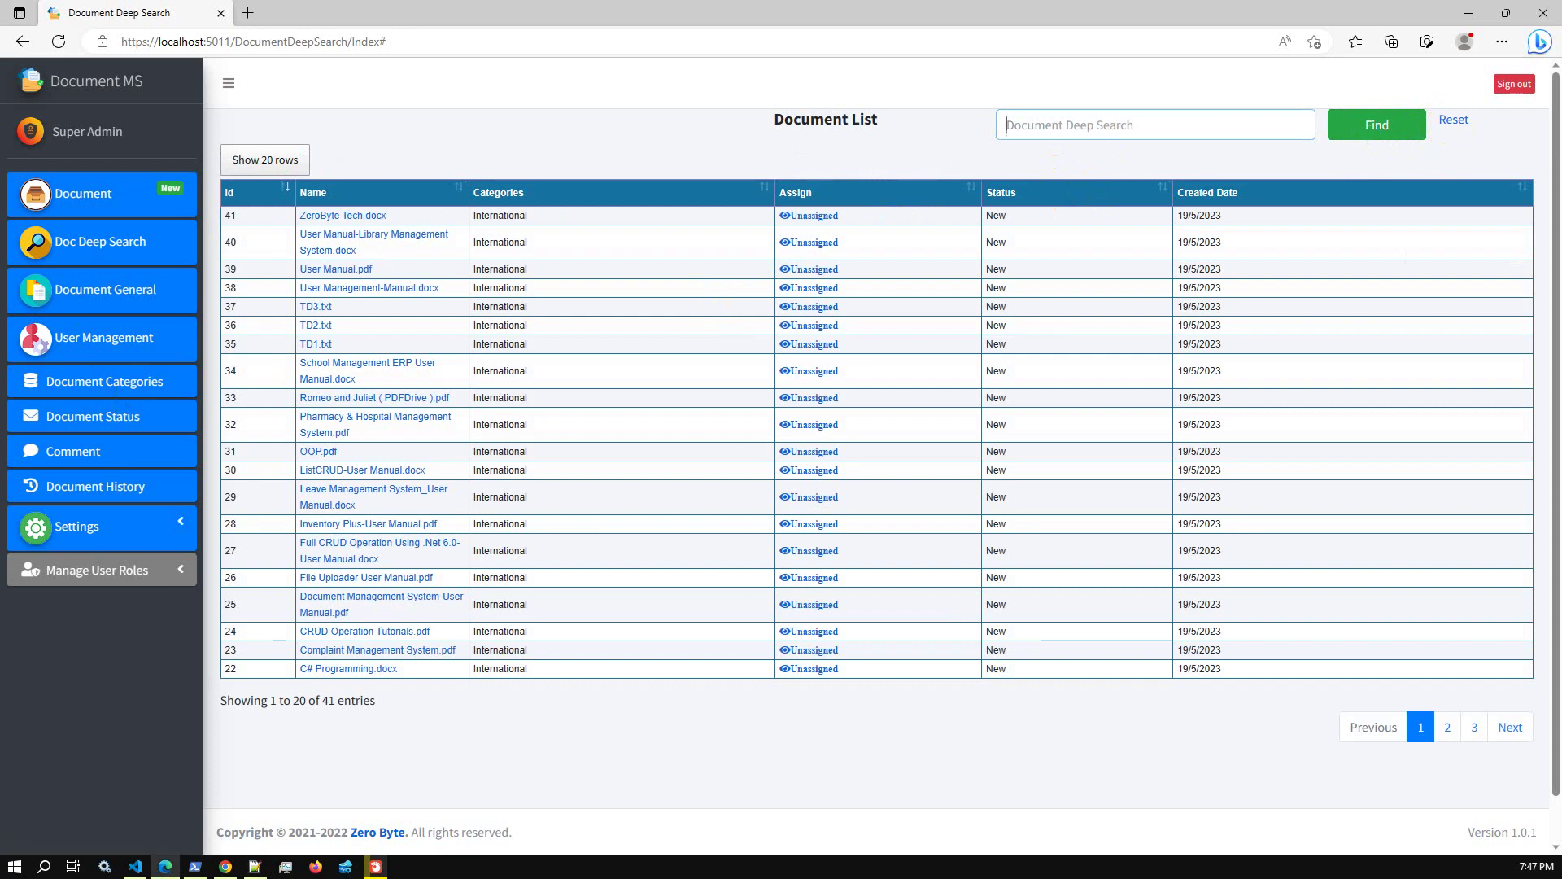
View the Document General list, then sign out of the admin account
{"action": "left_click", "coordinate": [109, 303]}
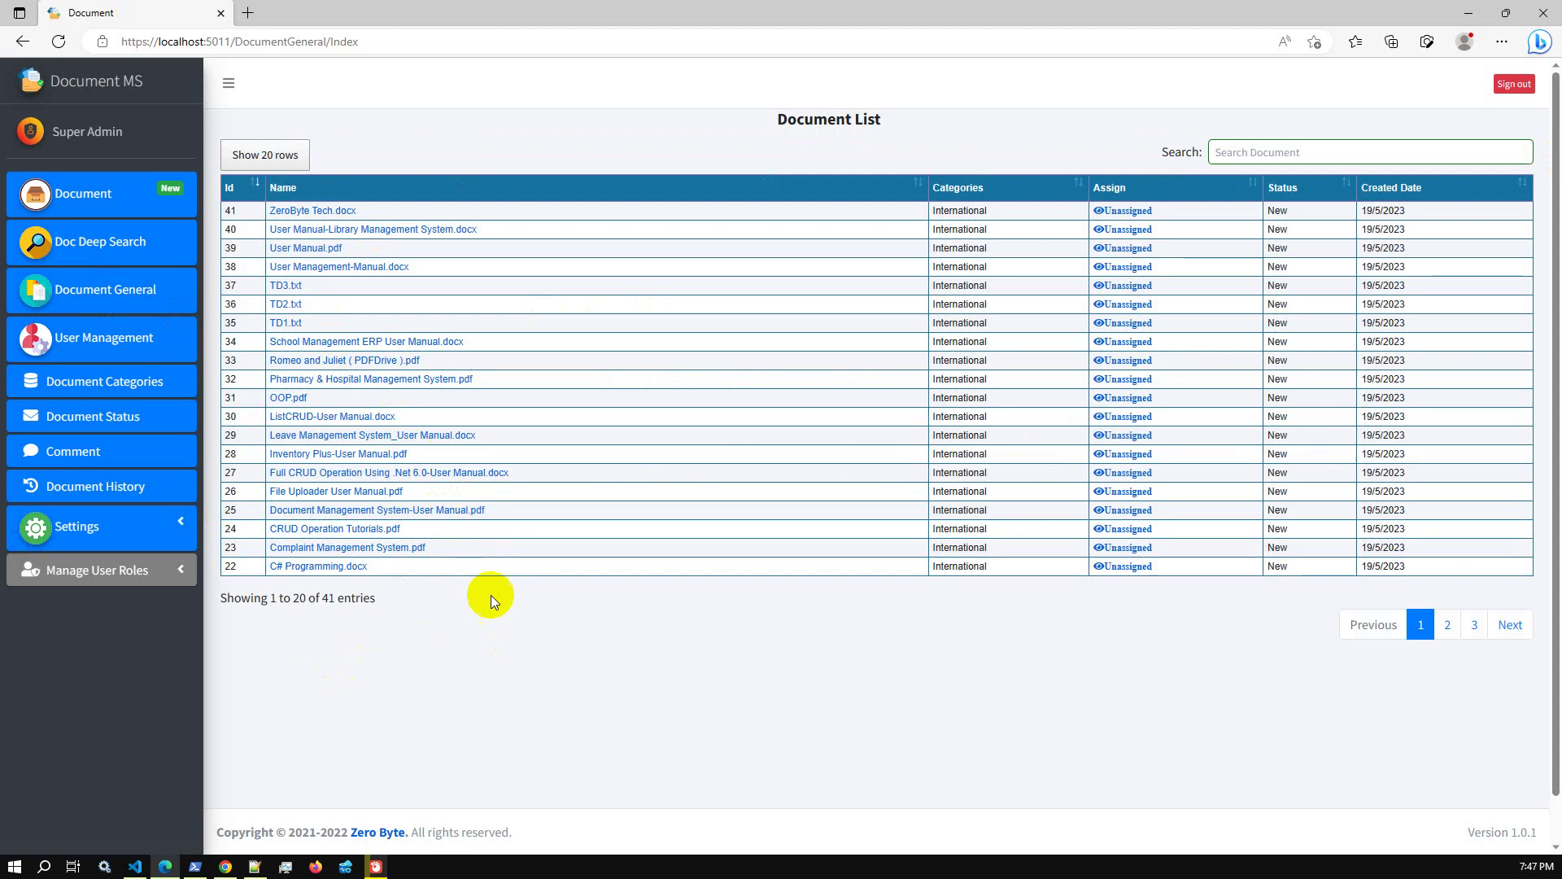
{"action": "left_click", "coordinate": [1518, 88]}
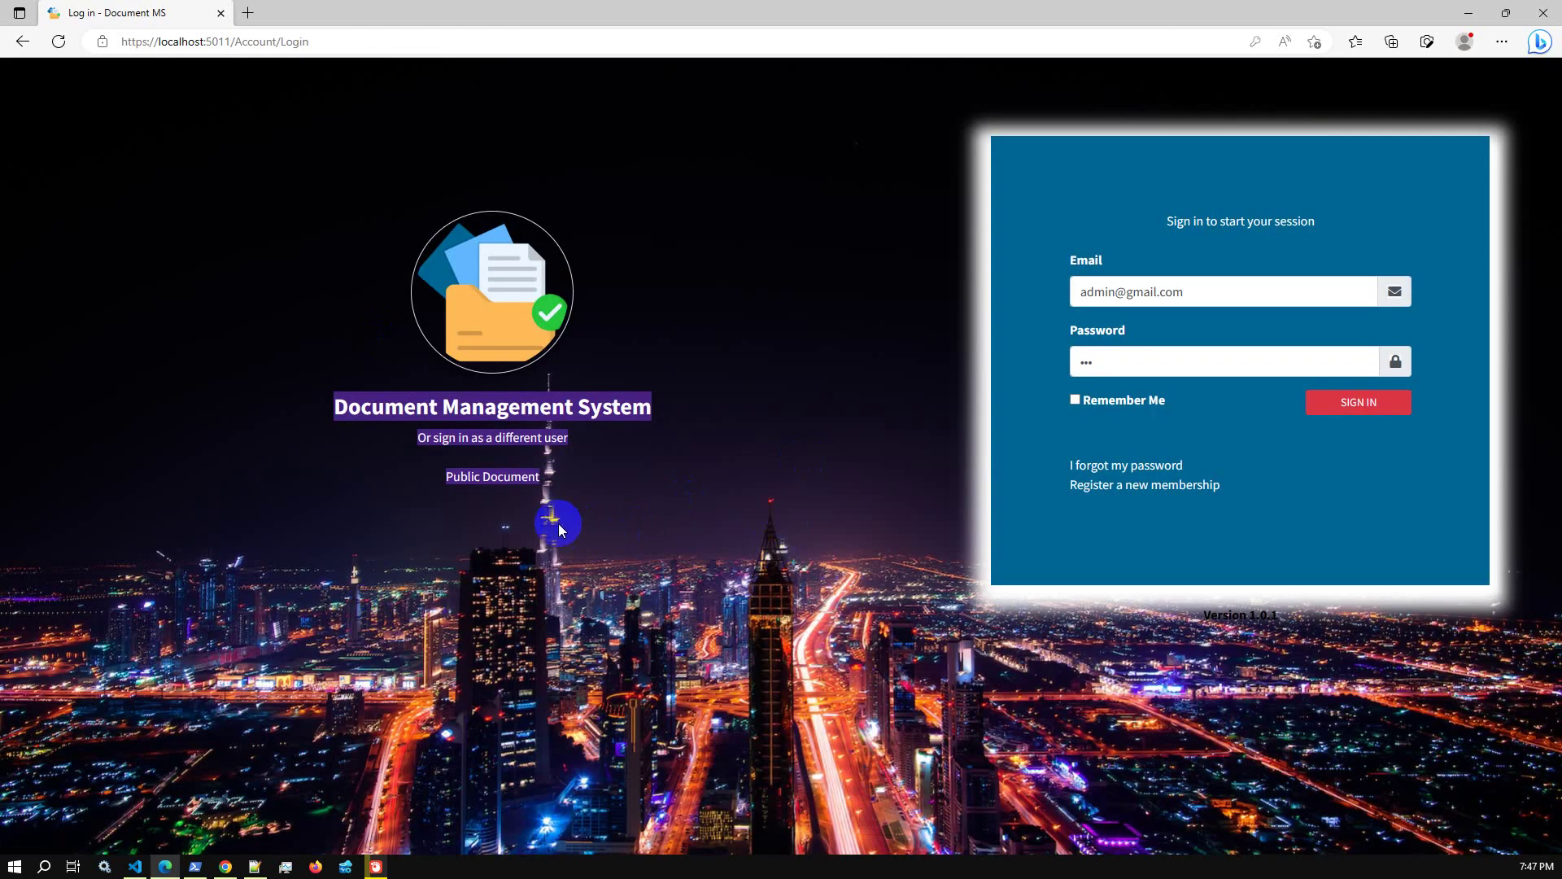
Browse the public Document List of 41 documents, then return to the sign-in page
{"action": "left_click", "coordinate": [500, 491]}
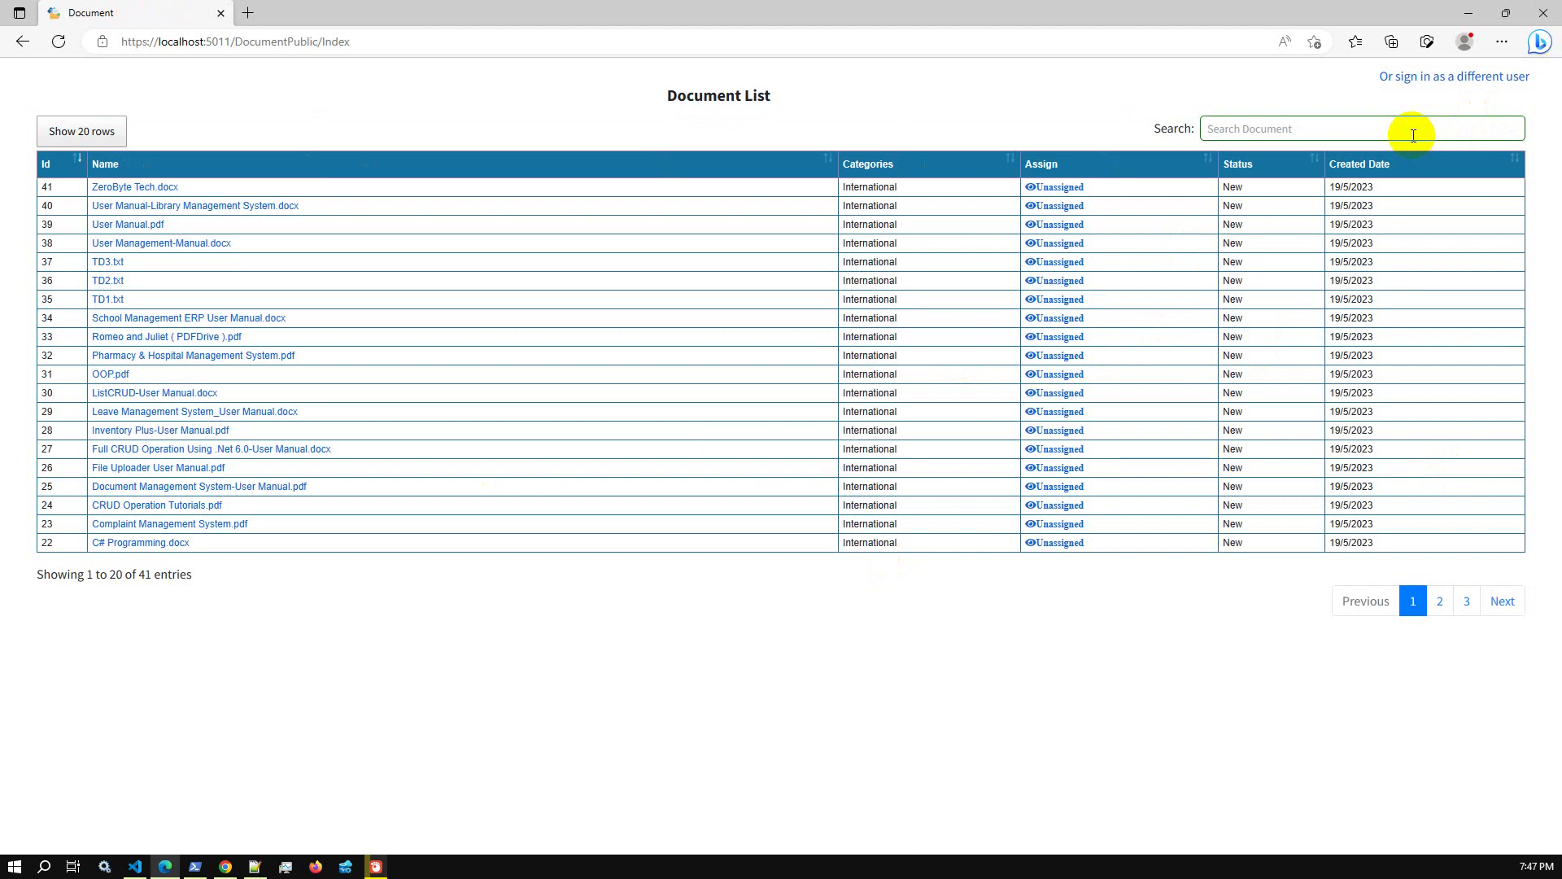
{"action": "left_click", "coordinate": [1433, 85]}
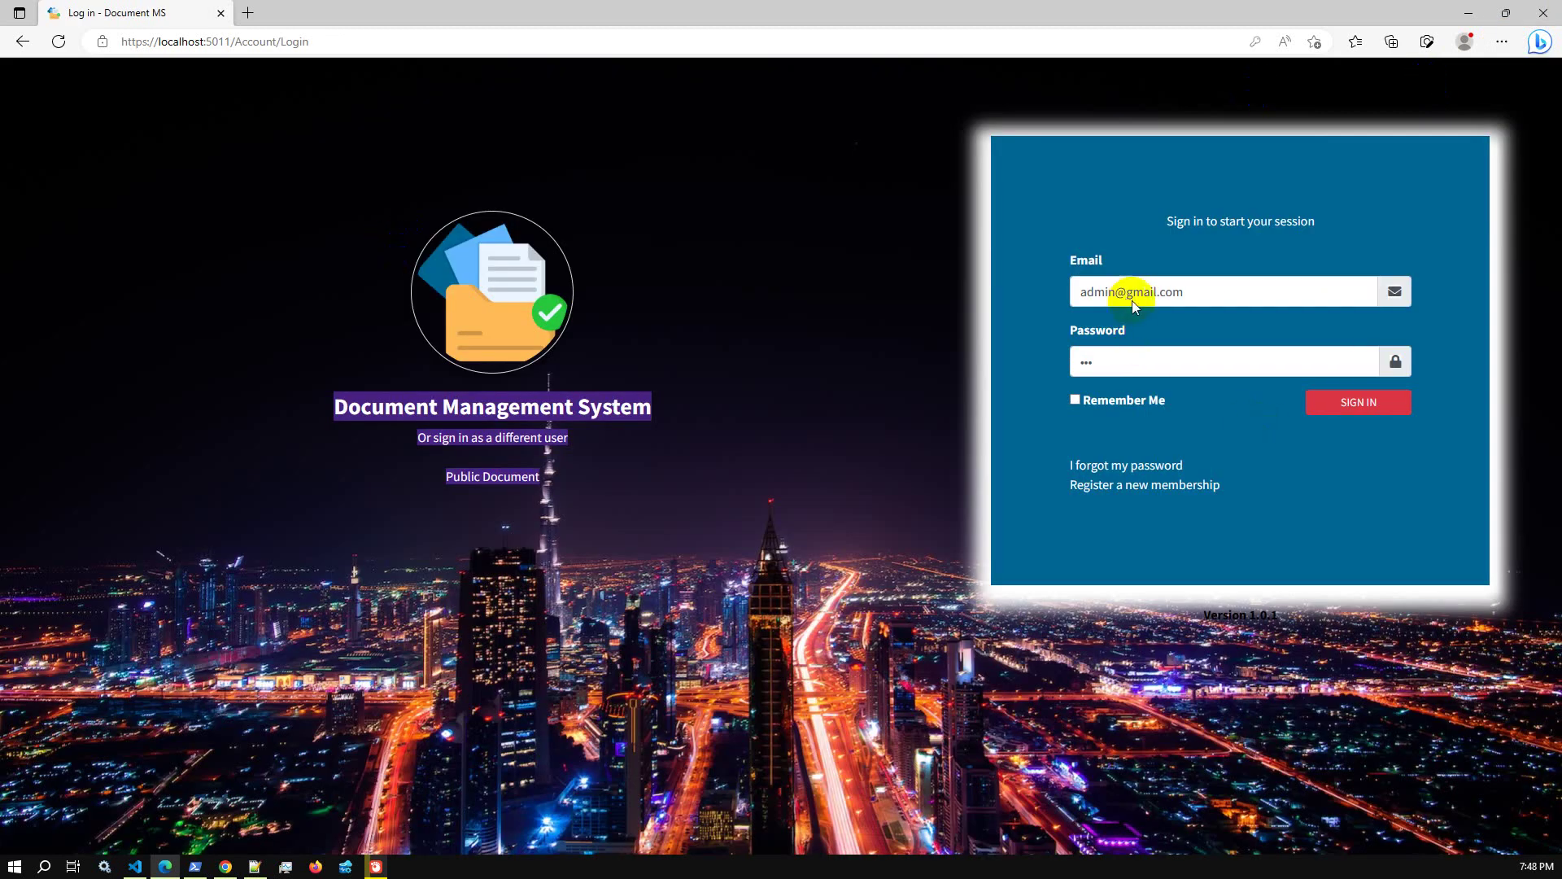
Sign in as Super Admin with the prefilled credentials and open Doc Deep Search
{"action": "left_click", "coordinate": [1343, 411]}
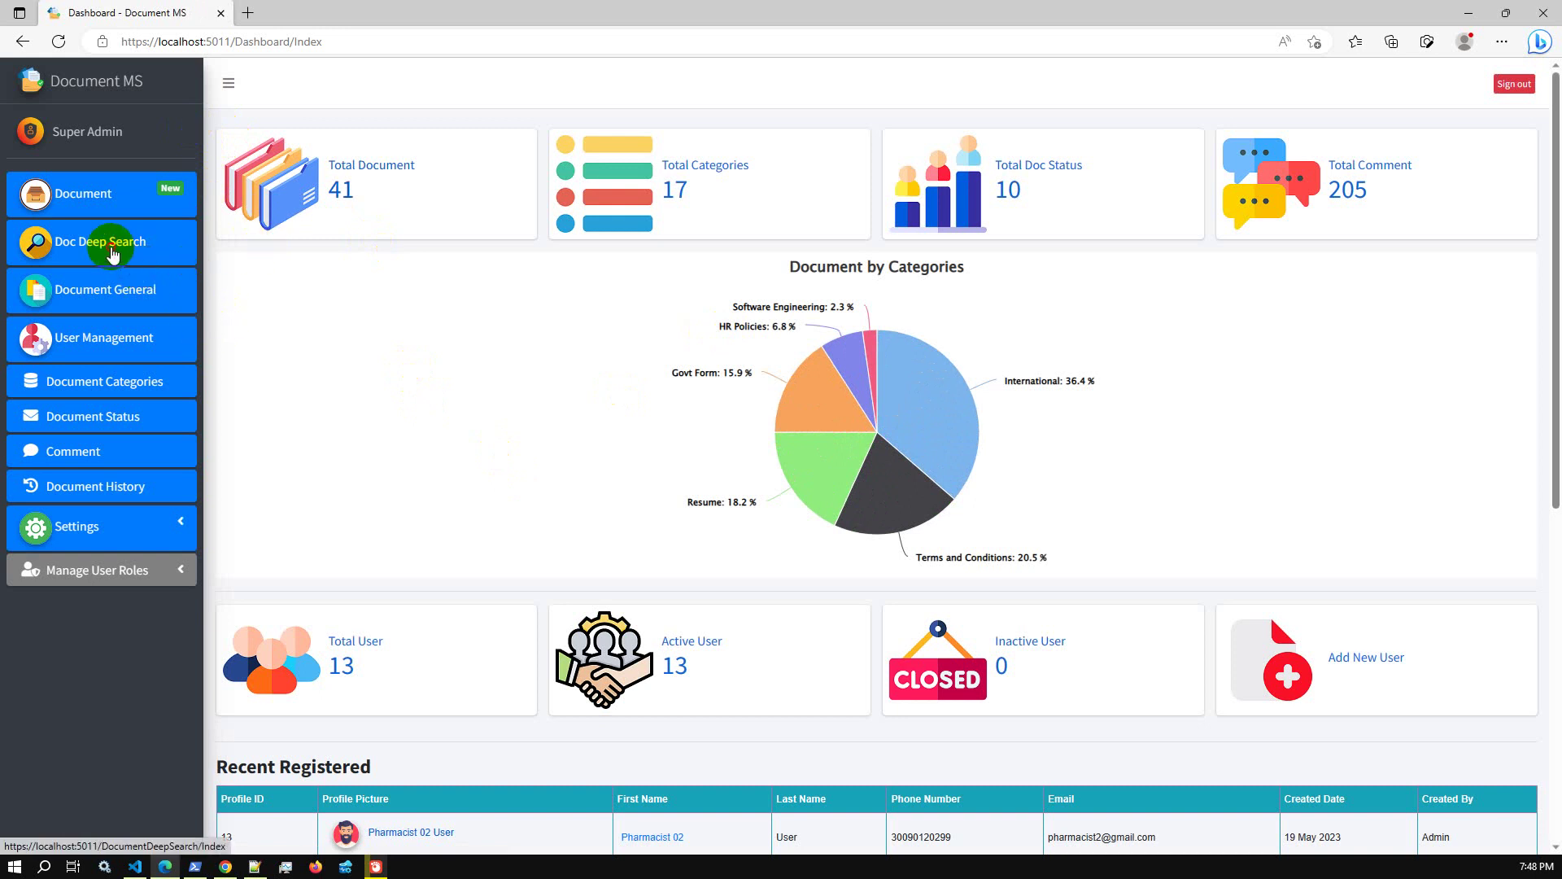
{"action": "left_click", "coordinate": [112, 255]}
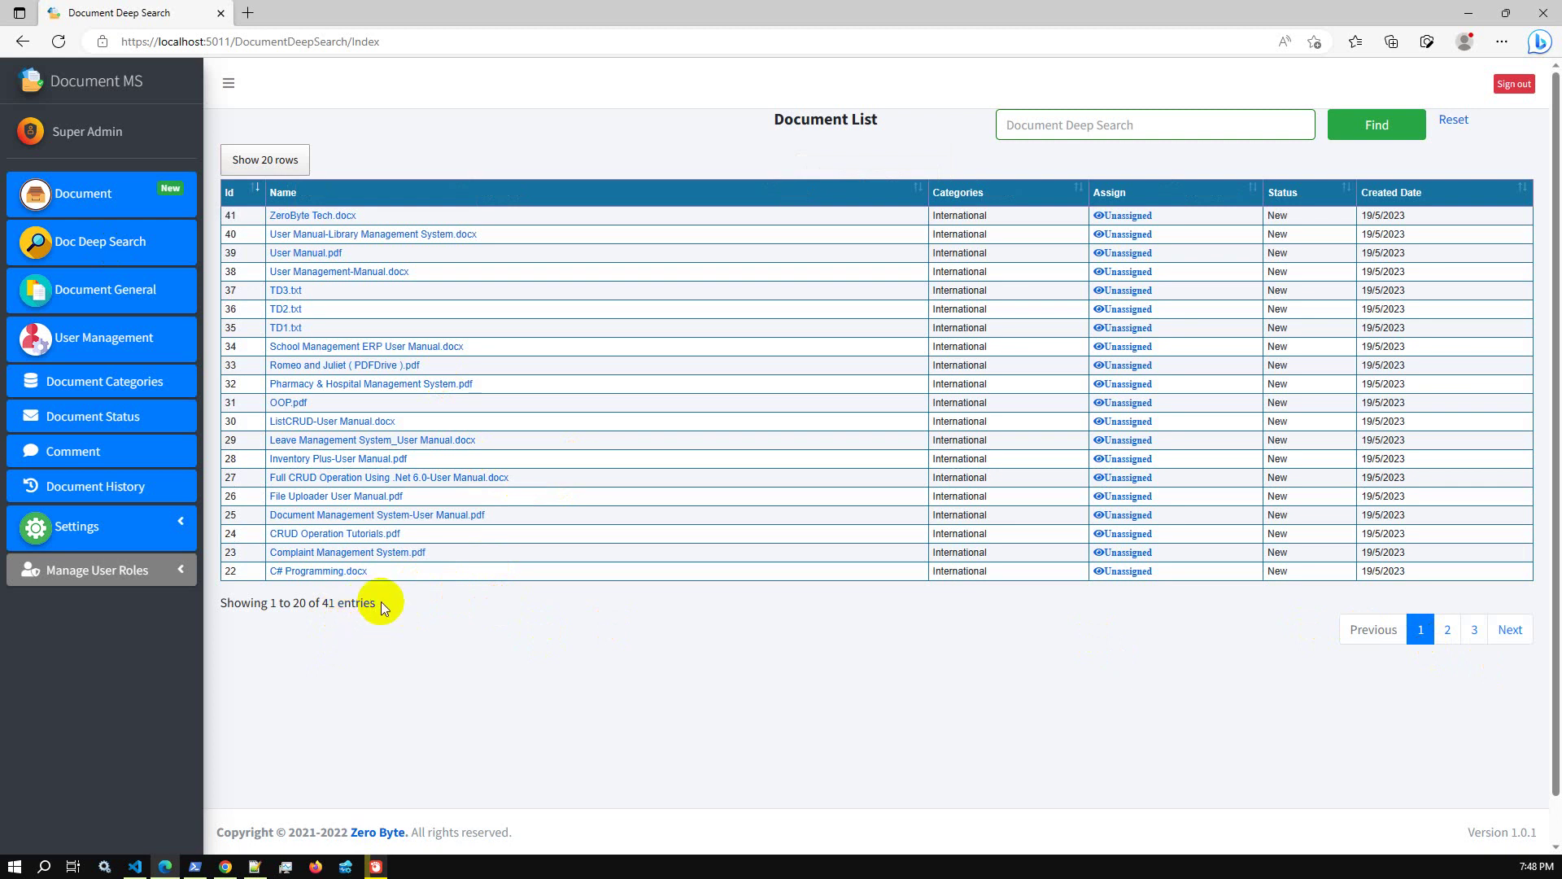
On page 2, open Advance POS System.docx's file details and preview its contents
{"action": "left_click", "coordinate": [1441, 625]}
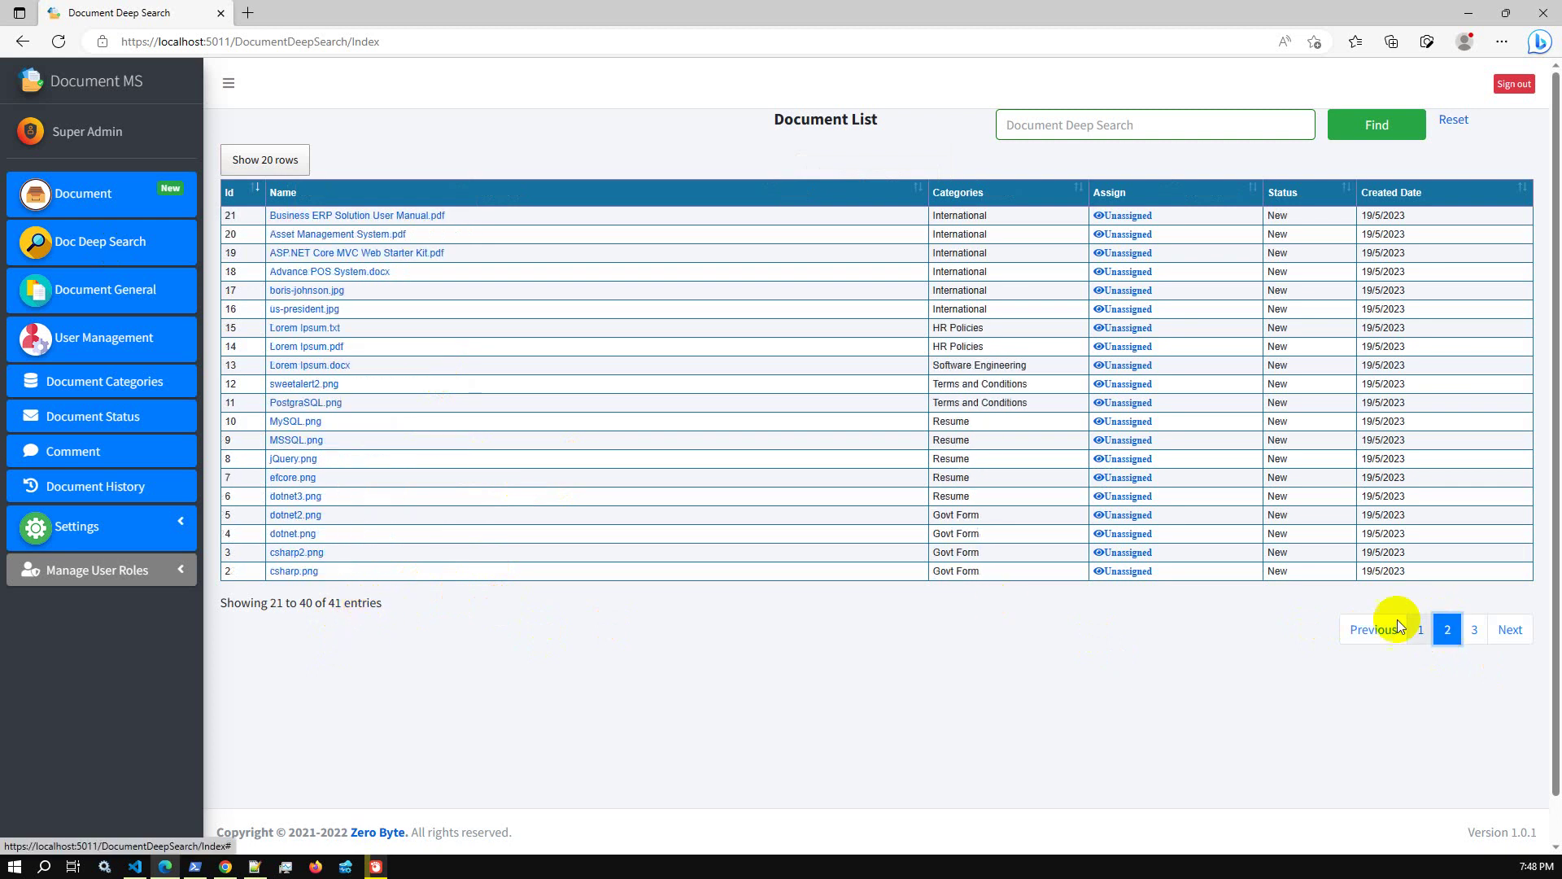
{"action": "left_click", "coordinate": [323, 274]}
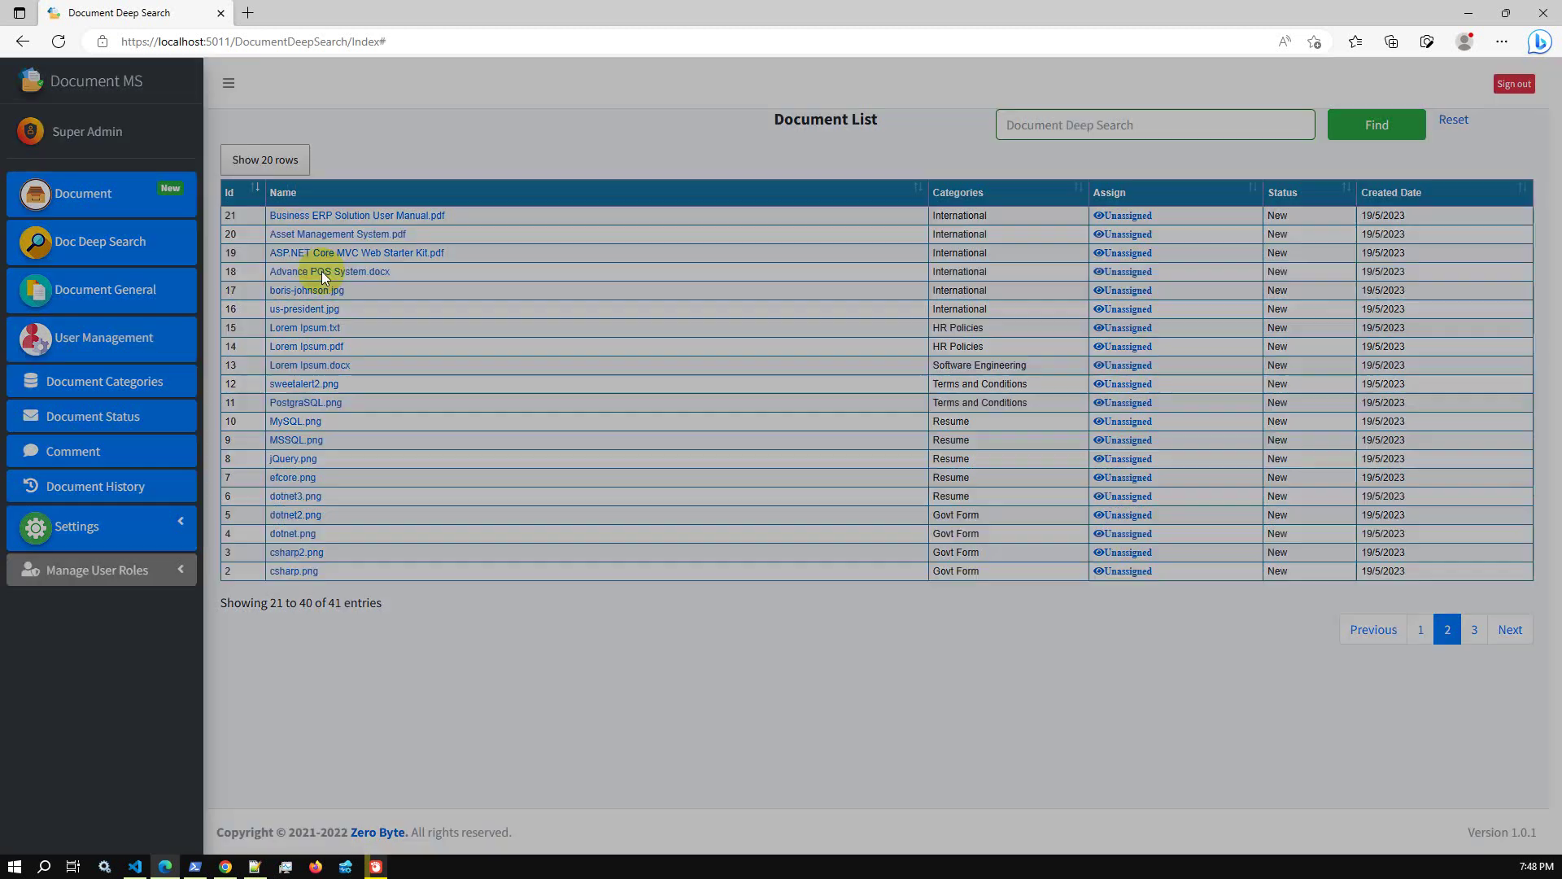
{"action": "left_click", "coordinate": [411, 181]}
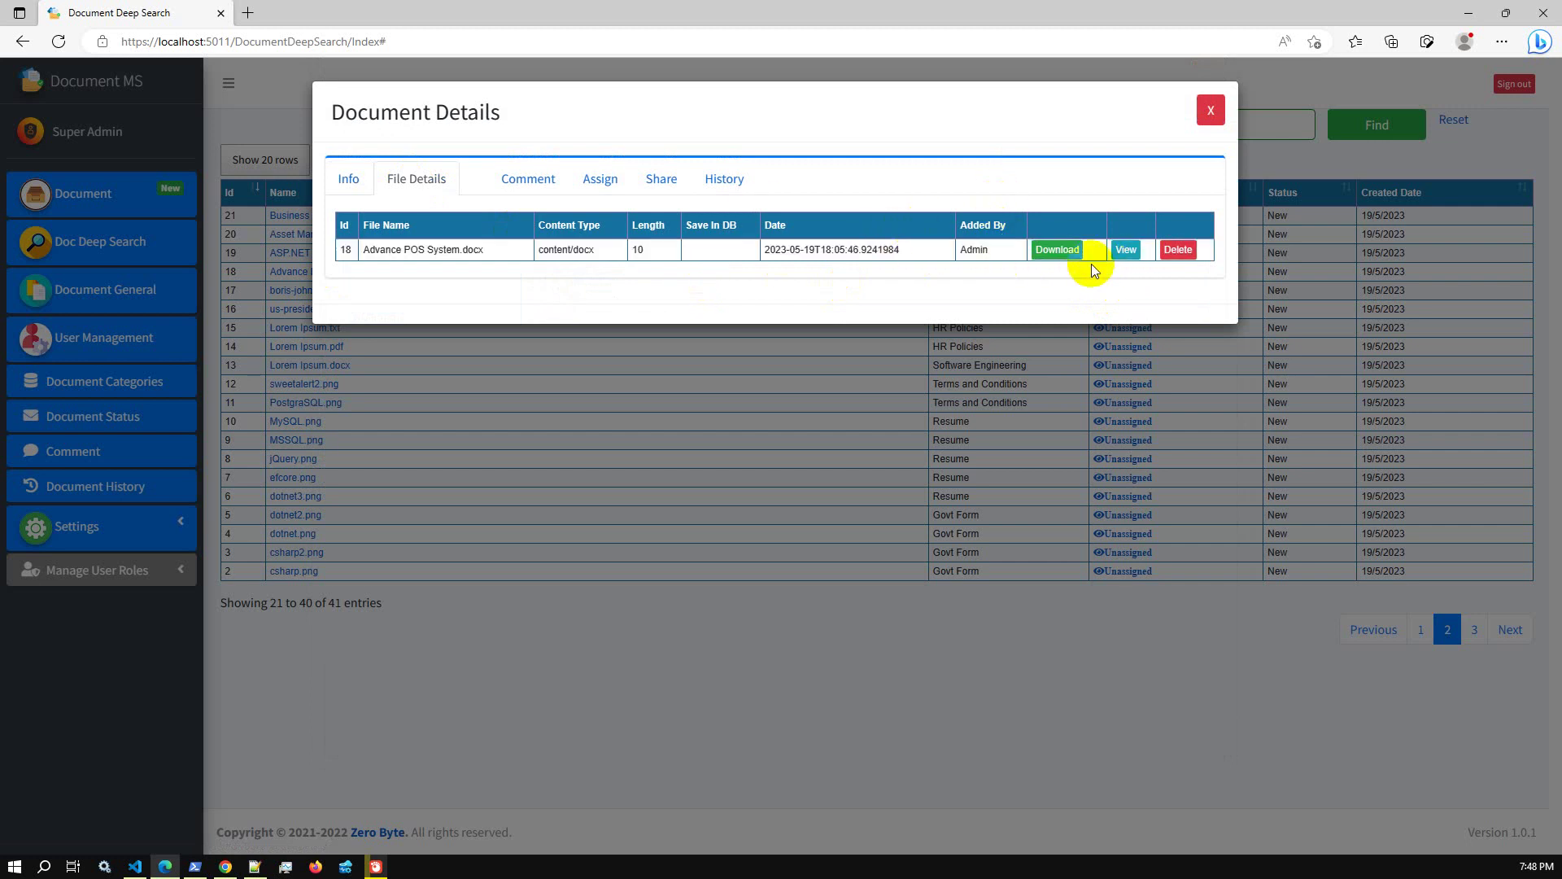
{"action": "left_click", "coordinate": [1125, 251]}
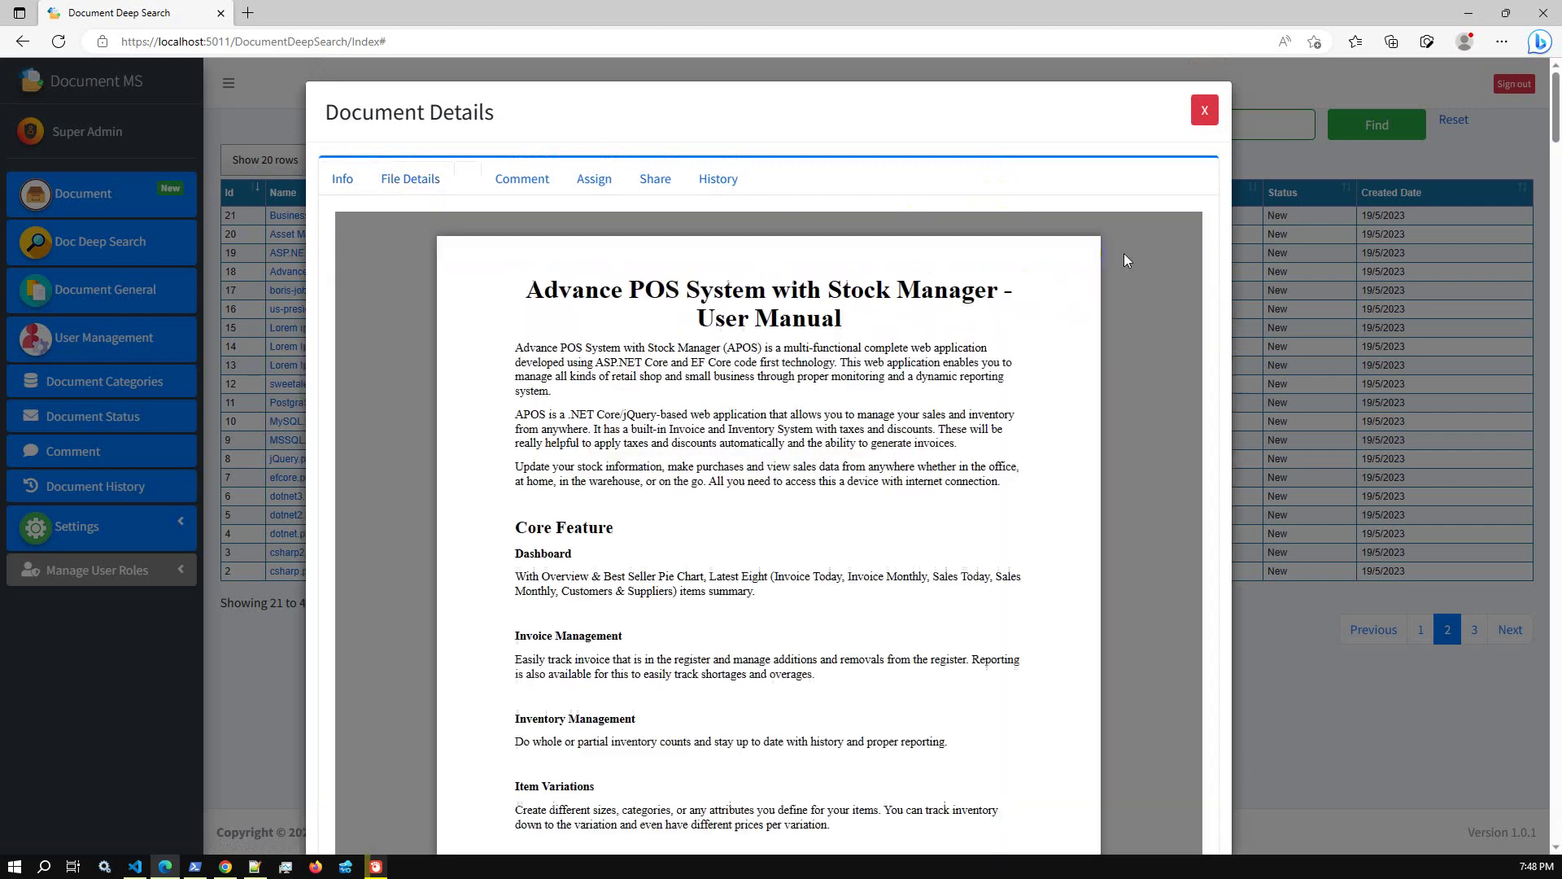
Scroll through the user manual, select the Demo Video link text, and close the details
{"action": "scroll", "coordinate": [750, 478], "scroll_direction": "down", "scroll_amount": 20}
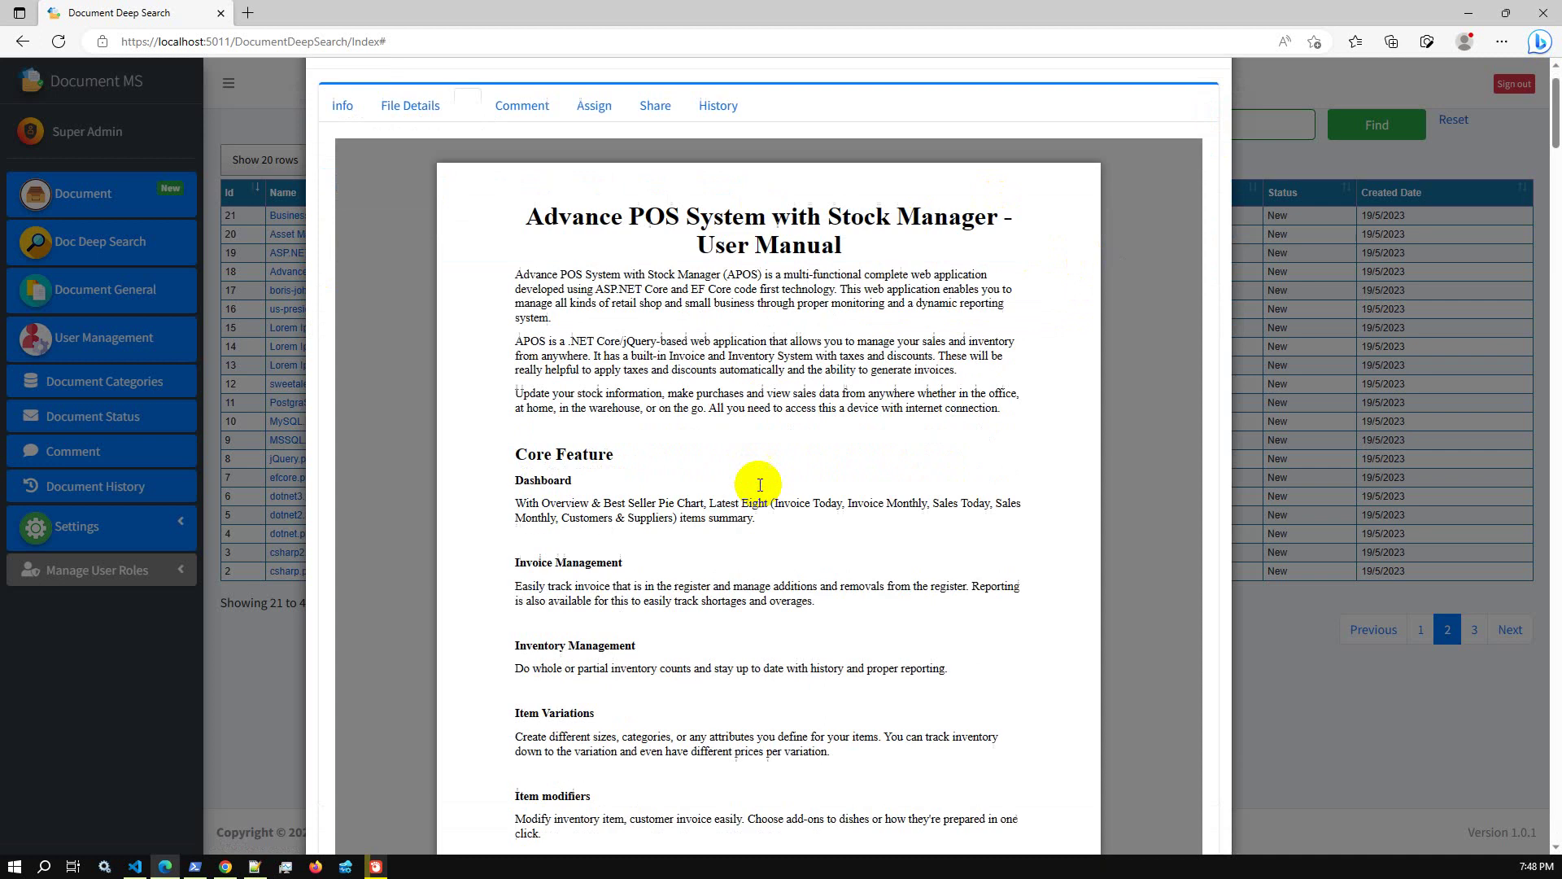
{"action": "scroll", "coordinate": [758, 485], "scroll_direction": "down", "scroll_amount": 18}
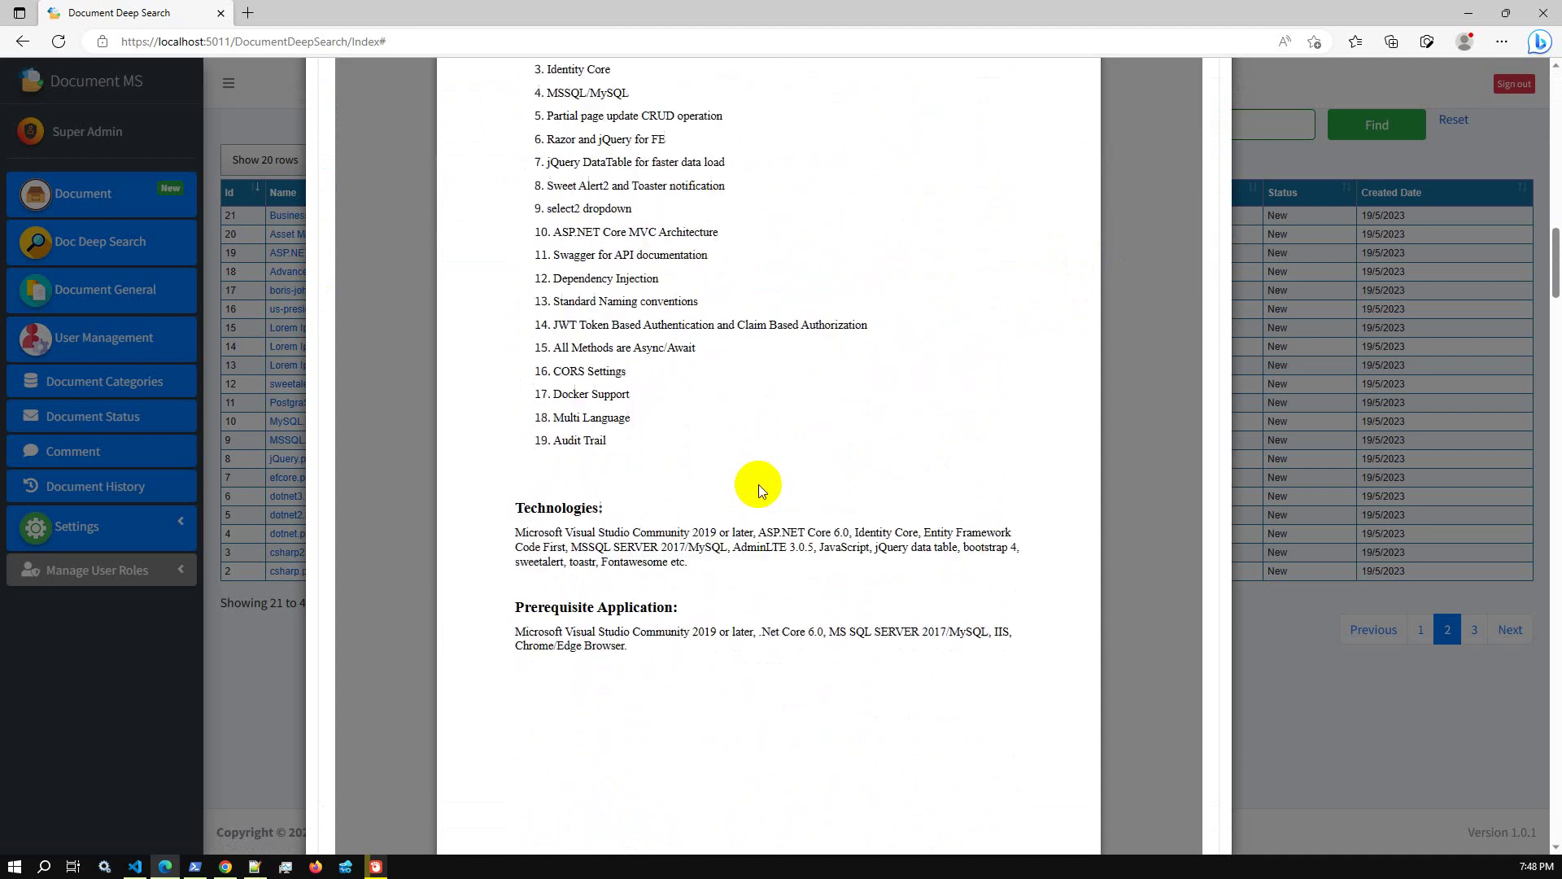
{"action": "scroll", "coordinate": [758, 484], "scroll_direction": "down", "scroll_amount": 15}
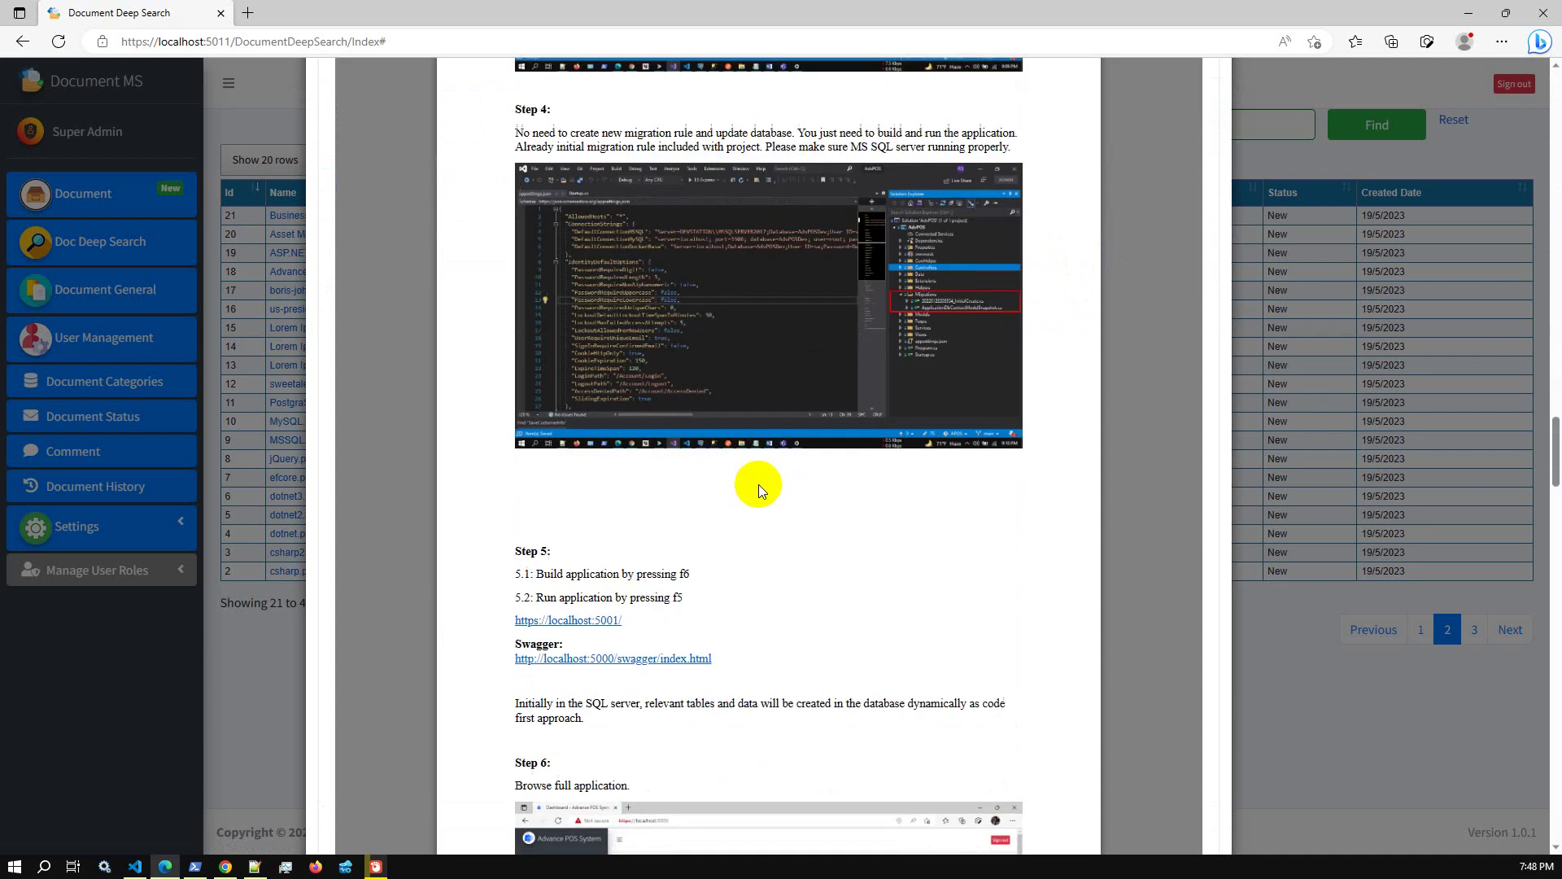
{"action": "scroll", "coordinate": [759, 485], "scroll_direction": "up", "scroll_amount": 6}
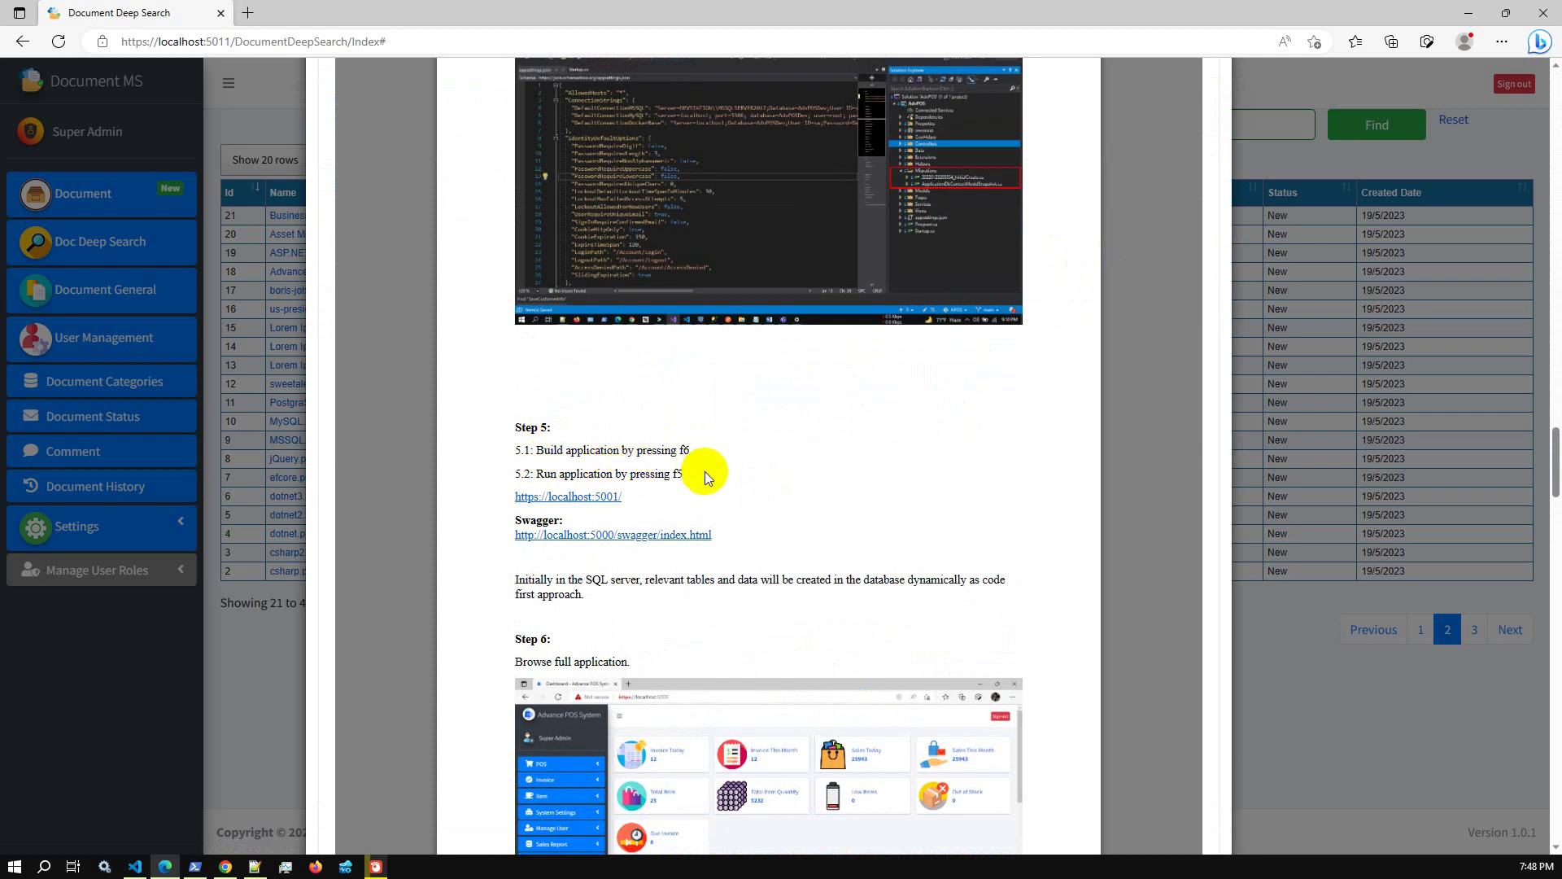
{"action": "scroll", "coordinate": [705, 474], "scroll_direction": "down", "scroll_amount": 12}
{"action": "scroll", "coordinate": [704, 476], "scroll_direction": "up", "scroll_amount": 9}
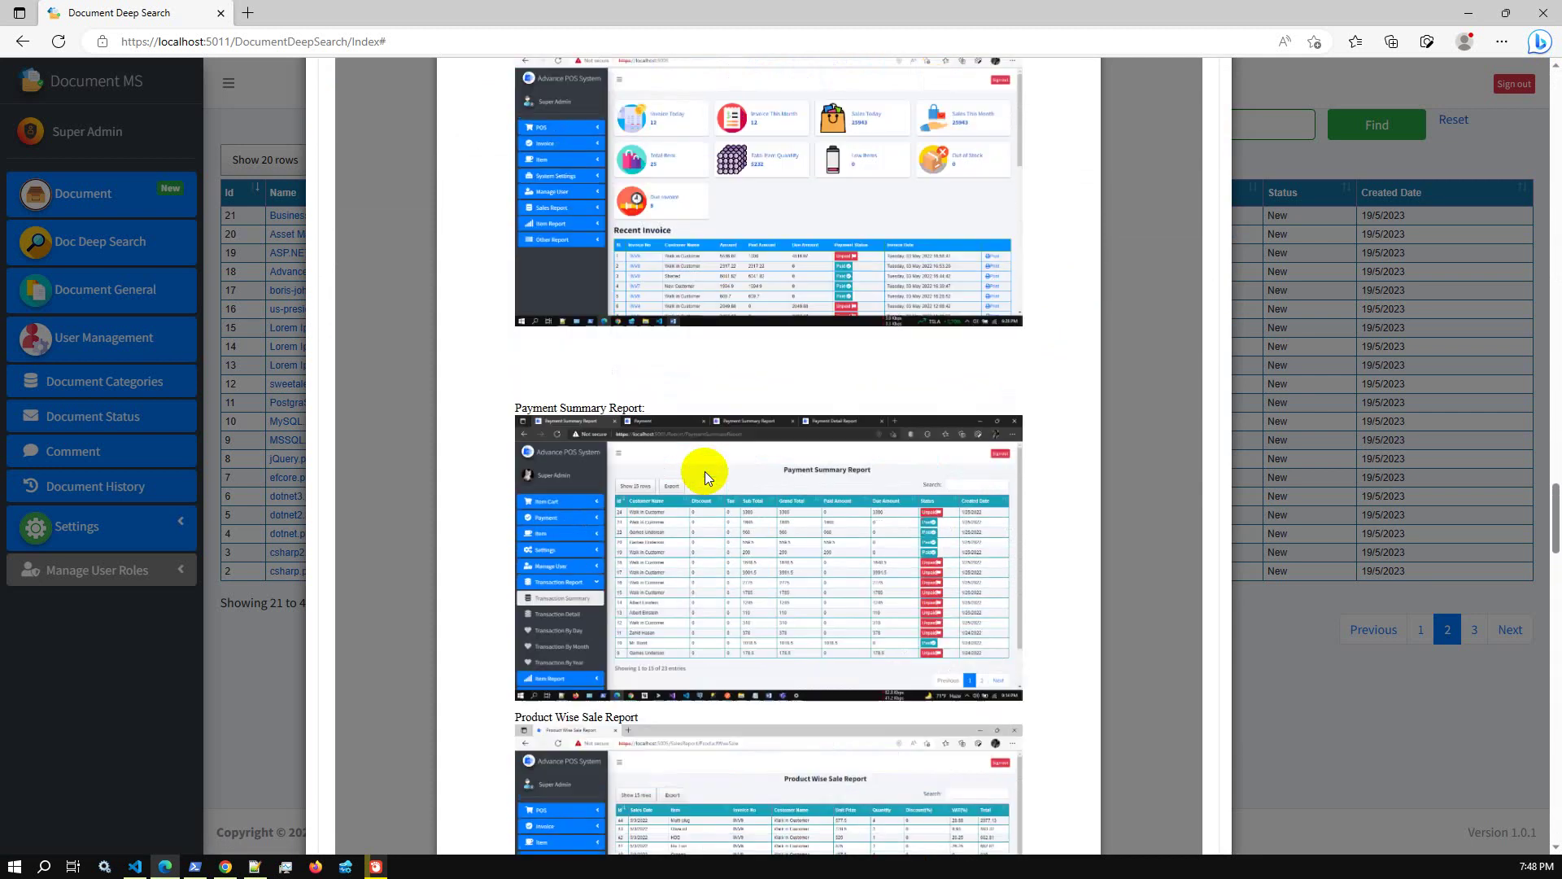
{"action": "scroll", "coordinate": [651, 466], "scroll_direction": "down", "scroll_amount": 15}
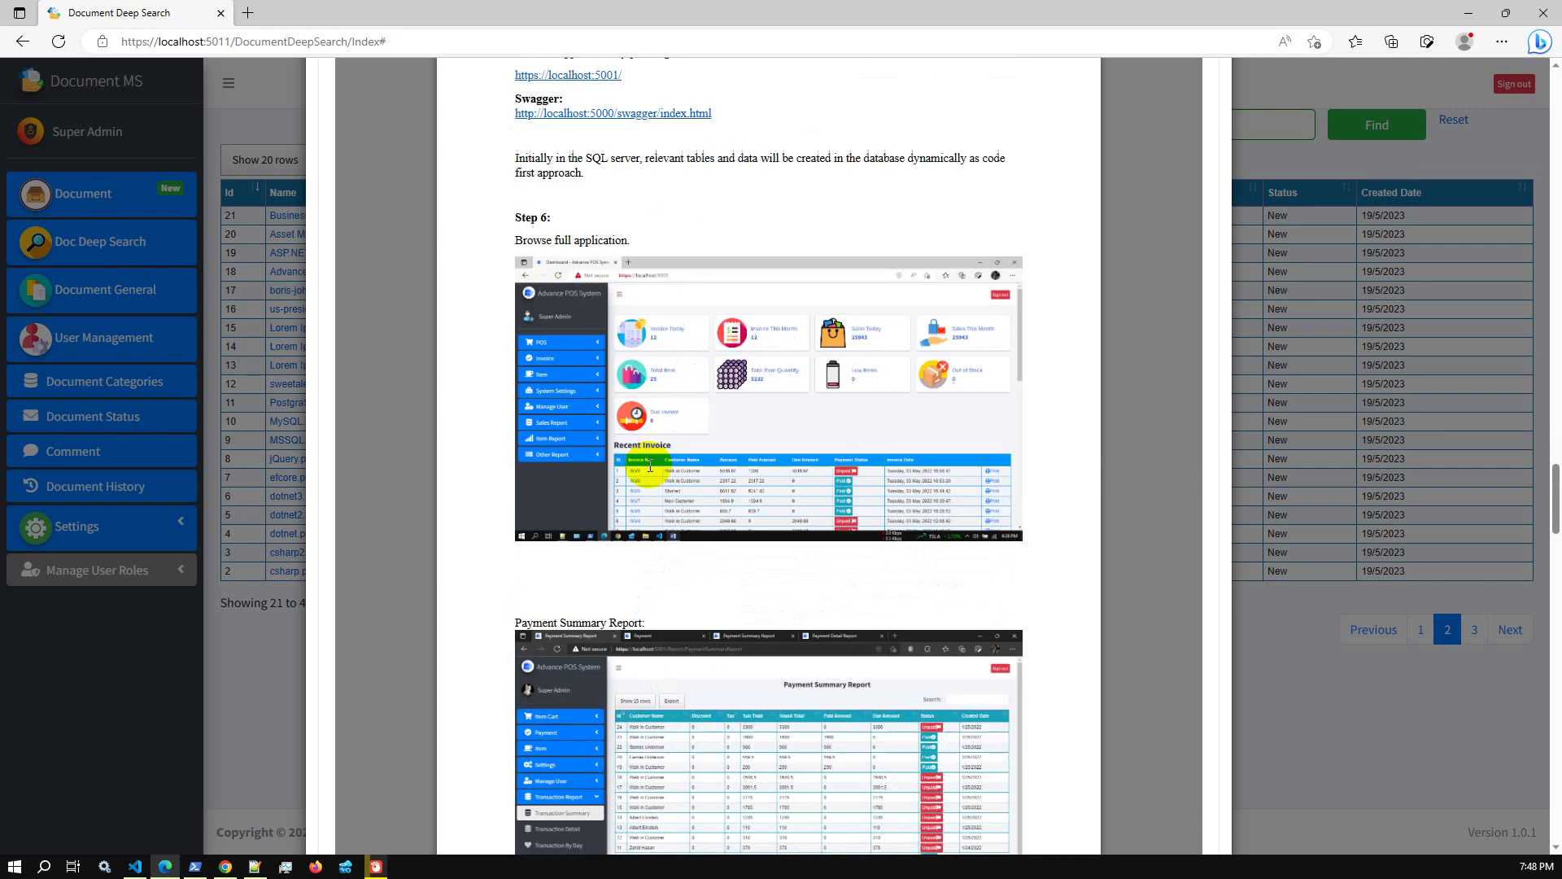
{"action": "scroll", "coordinate": [651, 466], "scroll_direction": "down", "scroll_amount": 20}
{"action": "scroll", "coordinate": [651, 467], "scroll_direction": "up", "scroll_amount": 6}
{"action": "scroll", "coordinate": [650, 467], "scroll_direction": "up", "scroll_amount": 3}
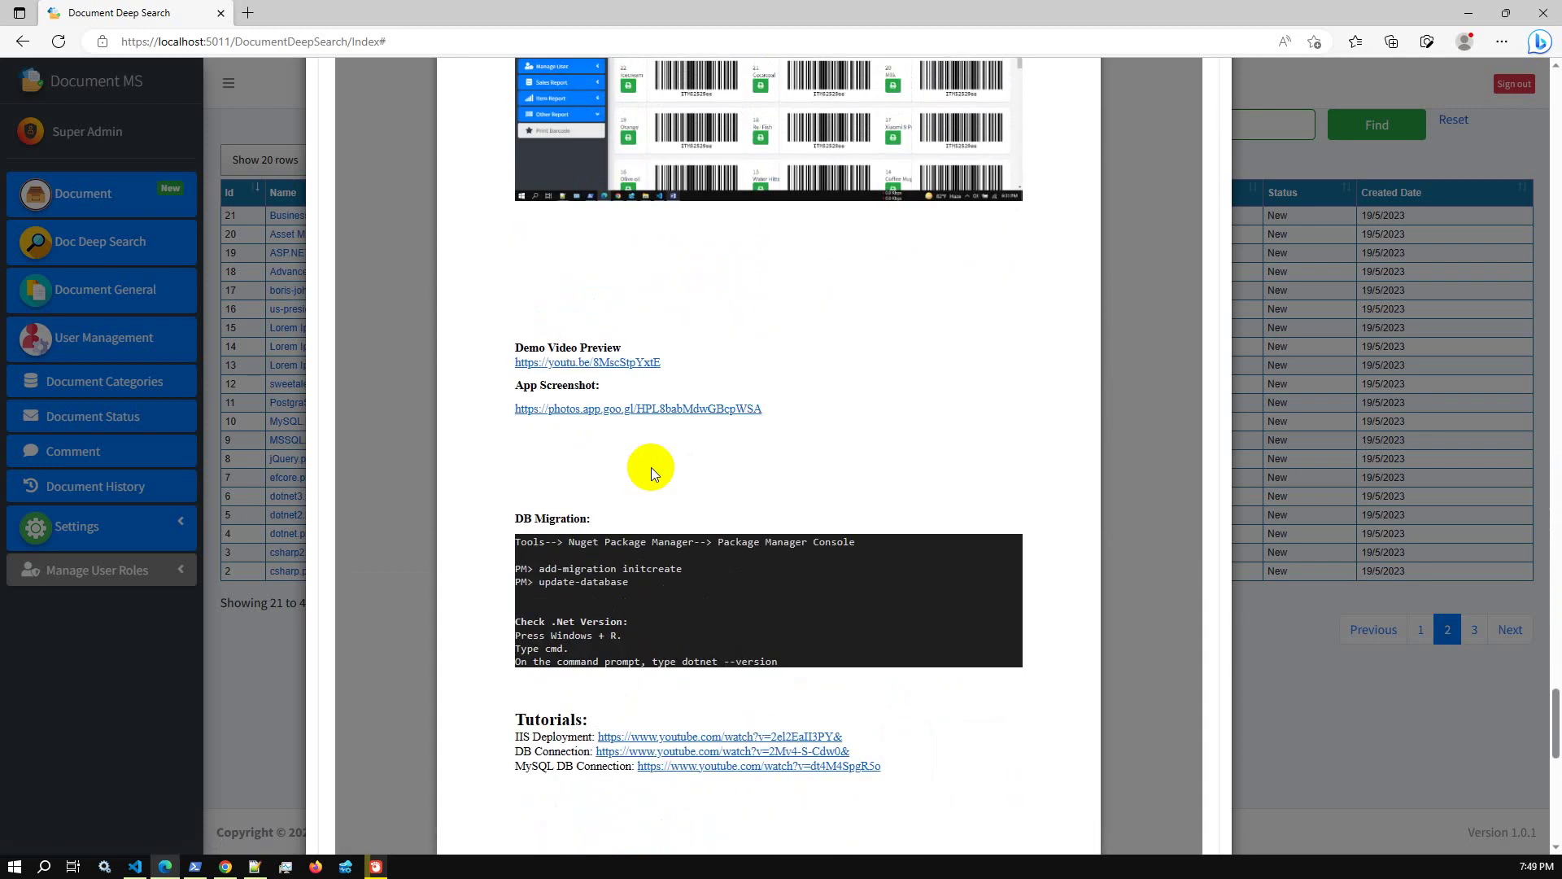
{"action": "left_click_drag", "start_coordinate": [514, 366], "coordinate": [683, 364]}
{"action": "key", "text": "ctrl+c"}
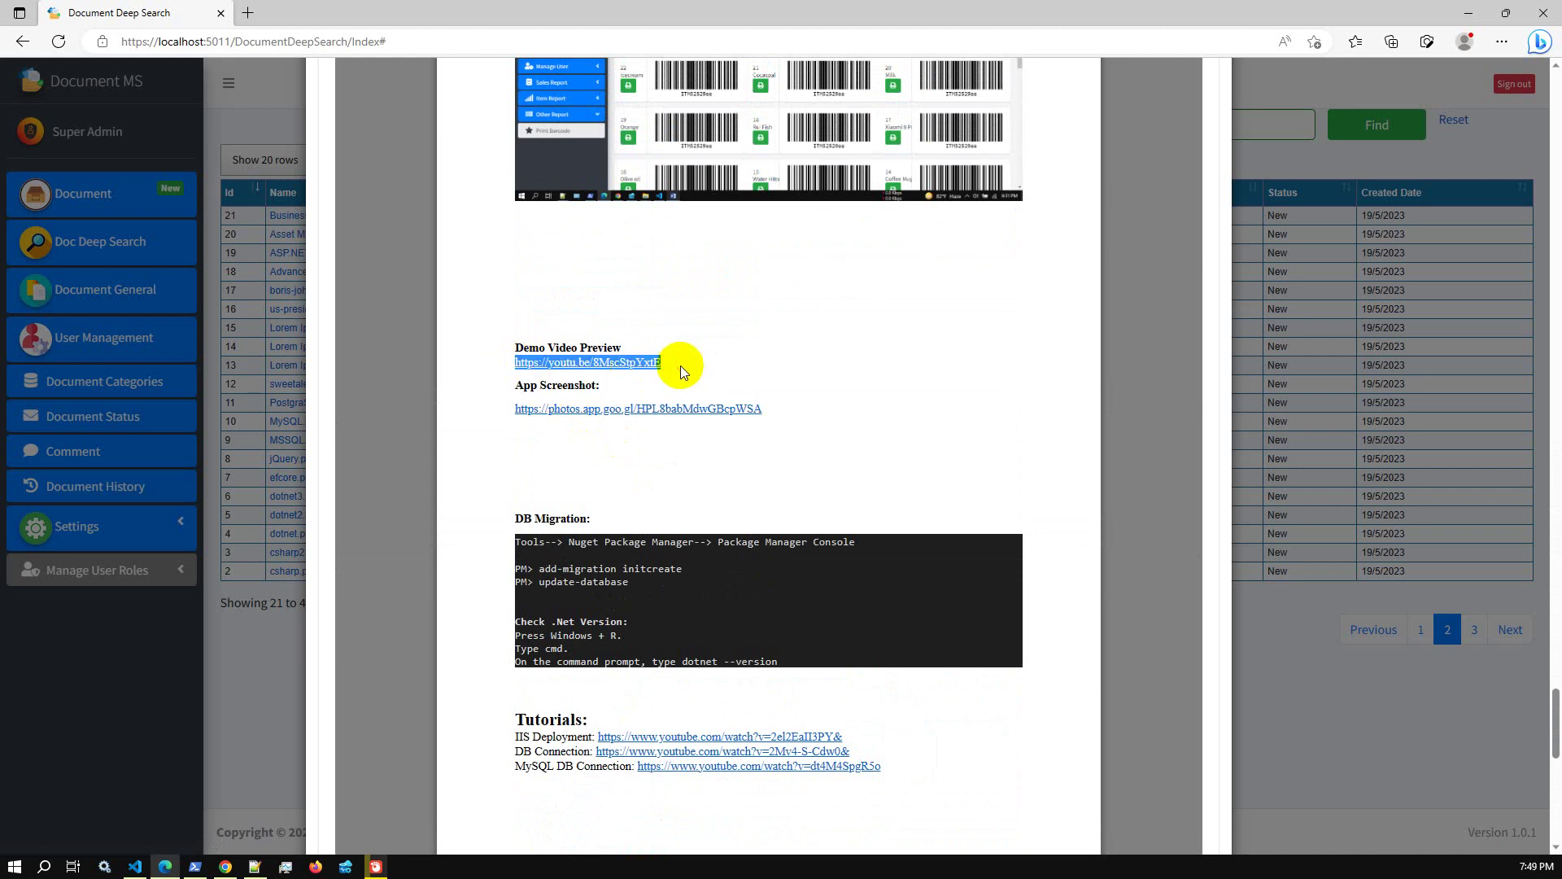
{"action": "scroll", "coordinate": [895, 472], "scroll_direction": "up", "scroll_amount": 20}
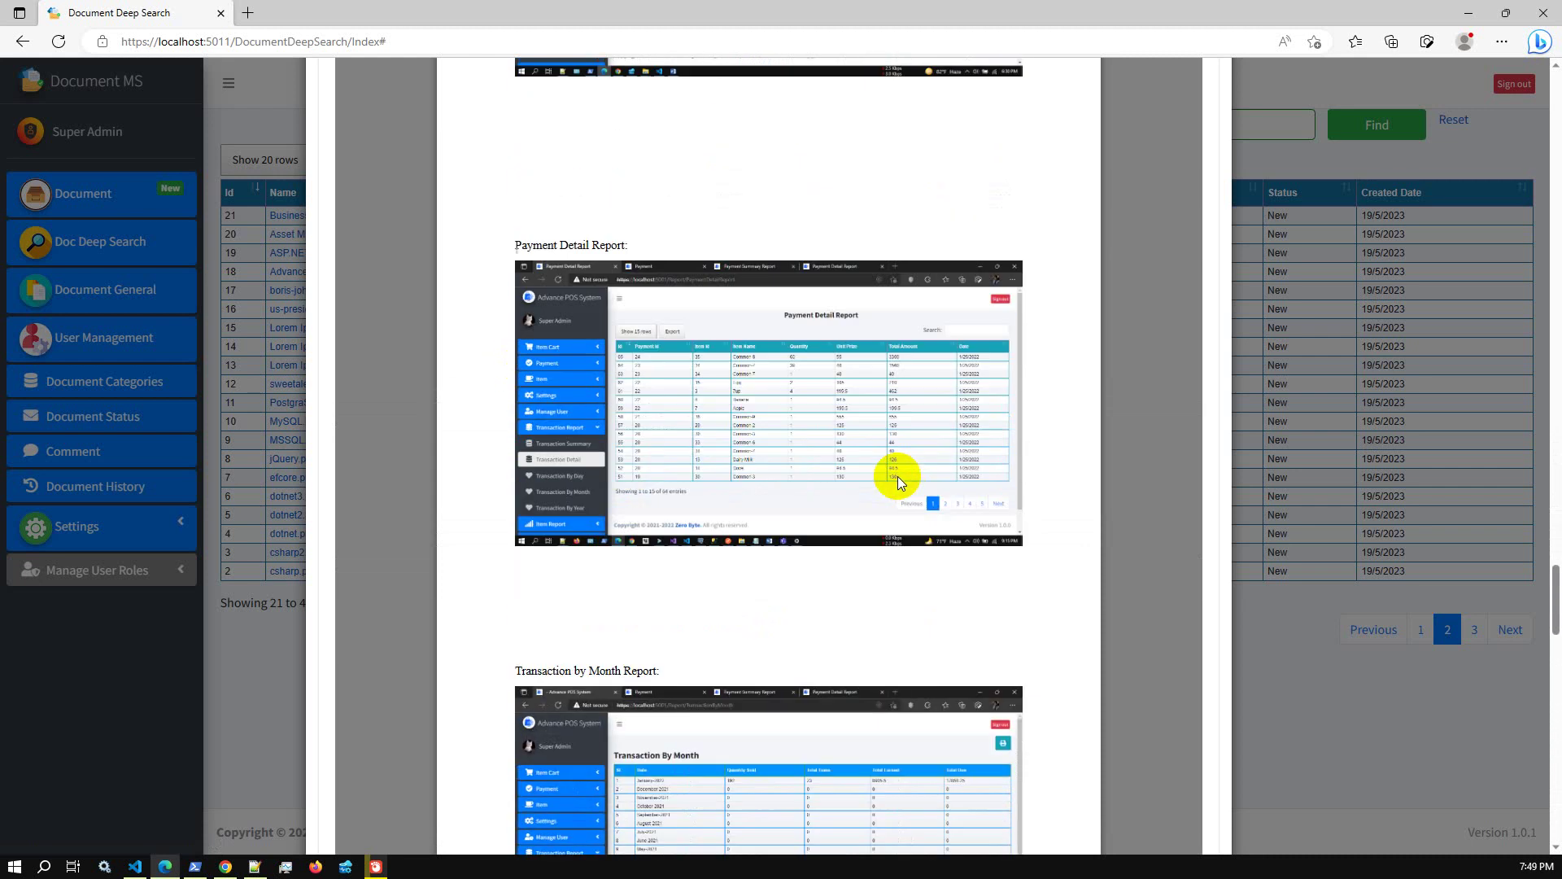
{"action": "scroll", "coordinate": [905, 475], "scroll_direction": "up", "scroll_amount": 20}
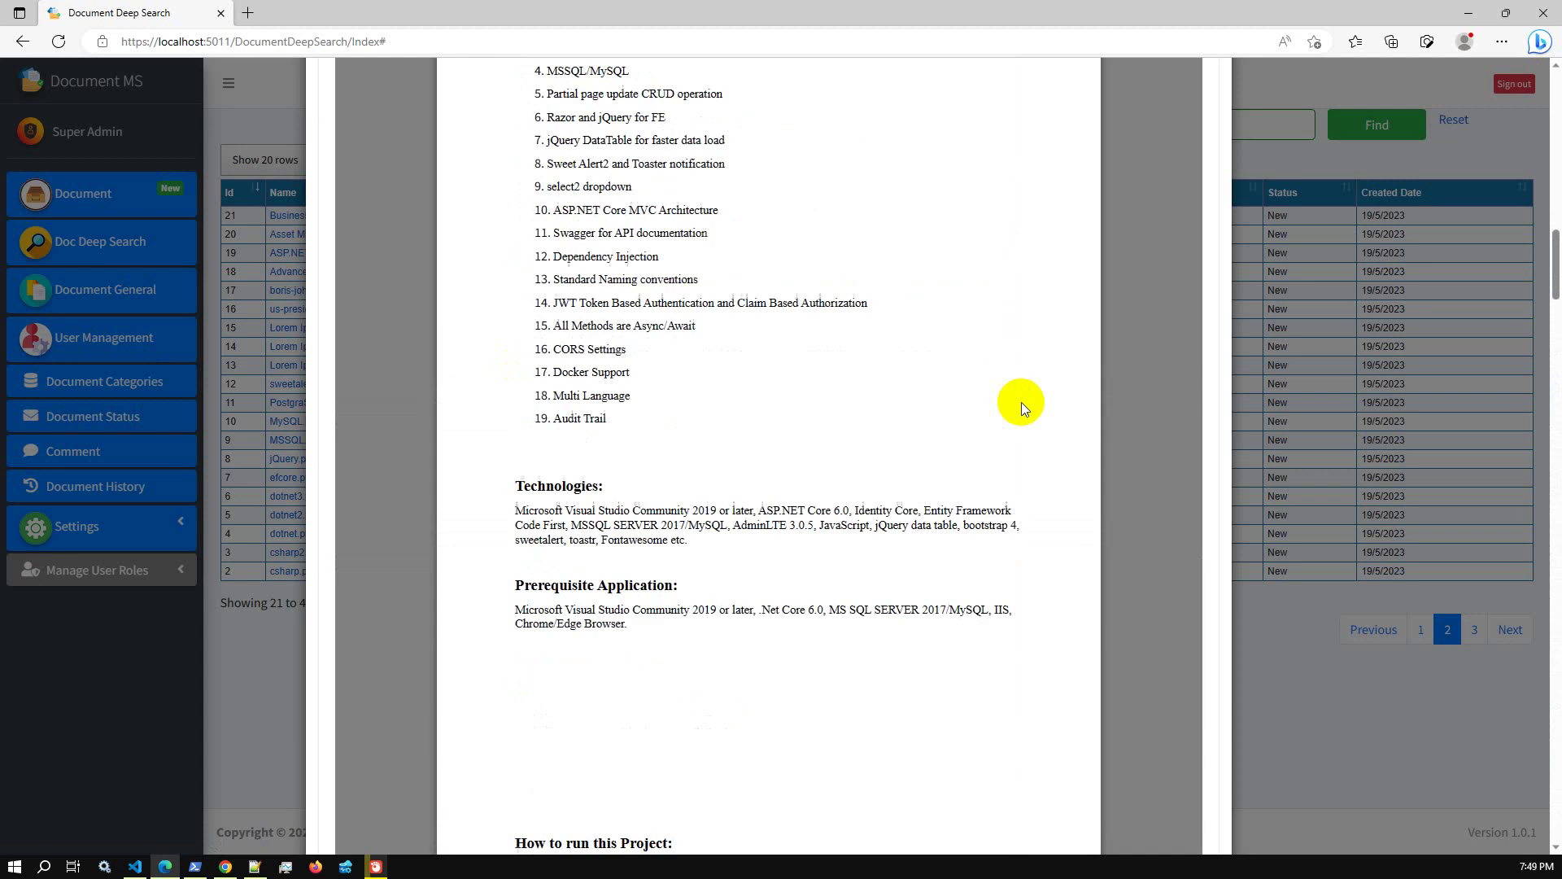
{"action": "scroll", "coordinate": [1021, 402], "scroll_direction": "up", "scroll_amount": 10}
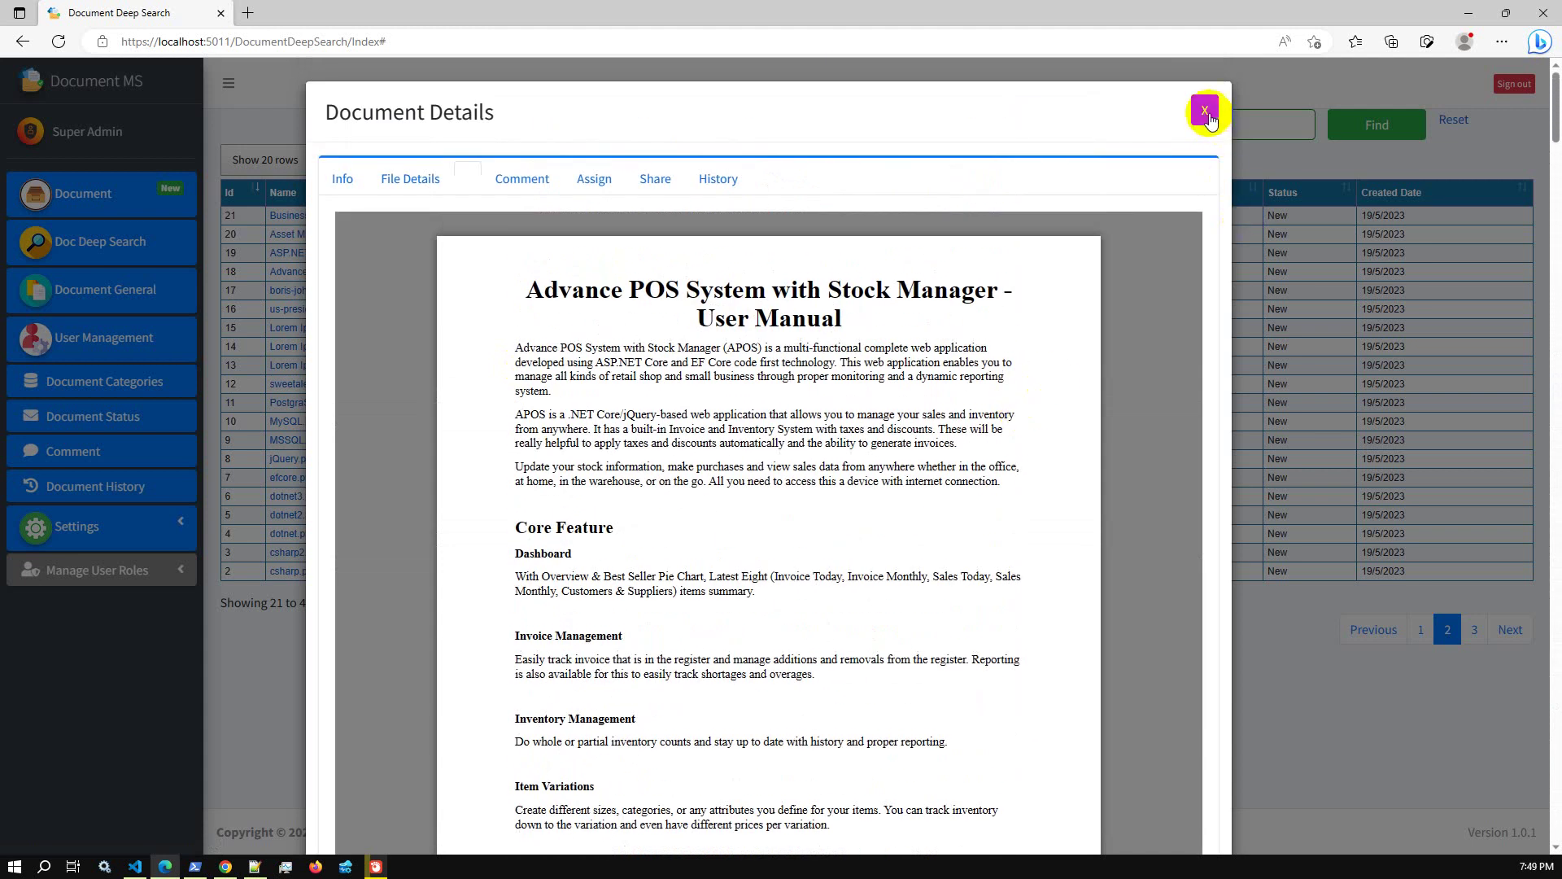
{"action": "left_click", "coordinate": [1204, 110]}
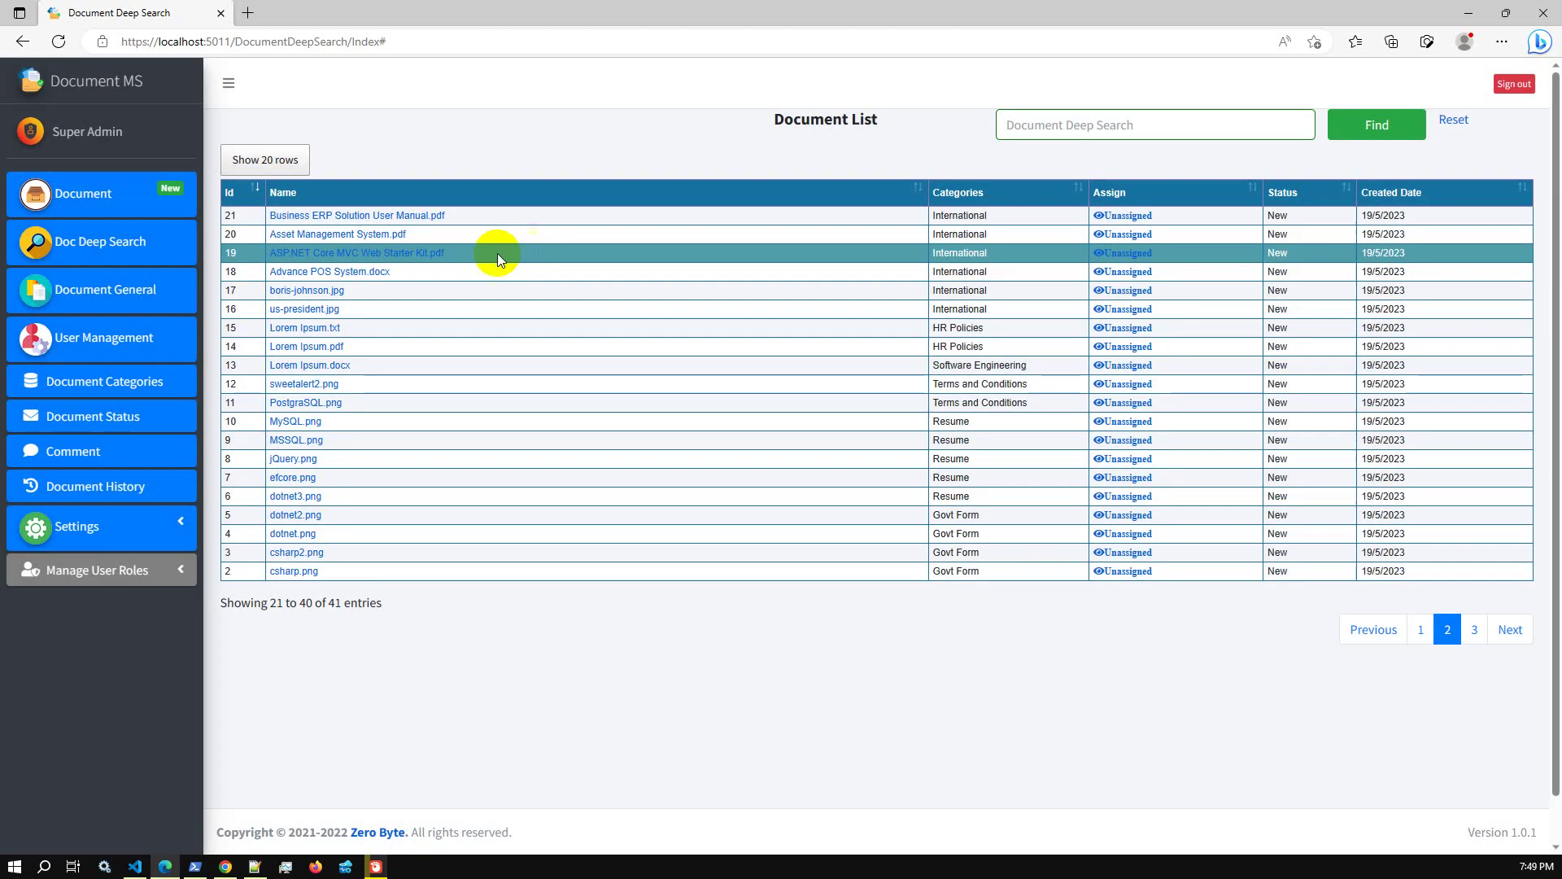
Deep-search the documents for the copied demo video link
{"action": "left_click", "coordinate": [1420, 631]}
{"action": "left_click", "coordinate": [141, 249]}
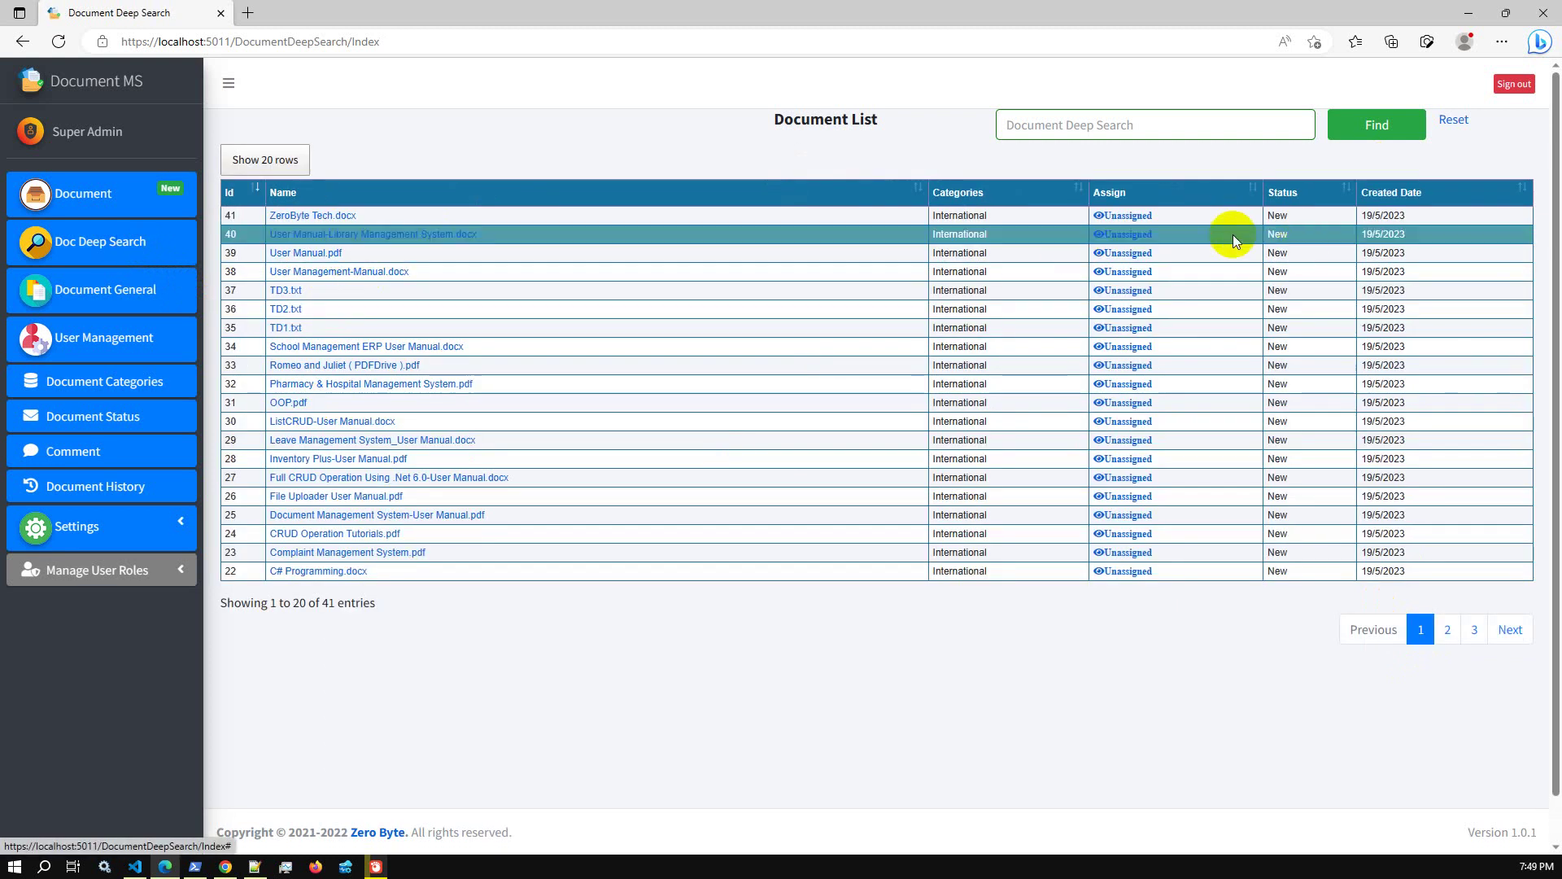
{"action": "left_click", "coordinate": [1063, 125]}
{"action": "key", "text": "ctrl+v"}
{"action": "left_click", "coordinate": [1351, 133]}
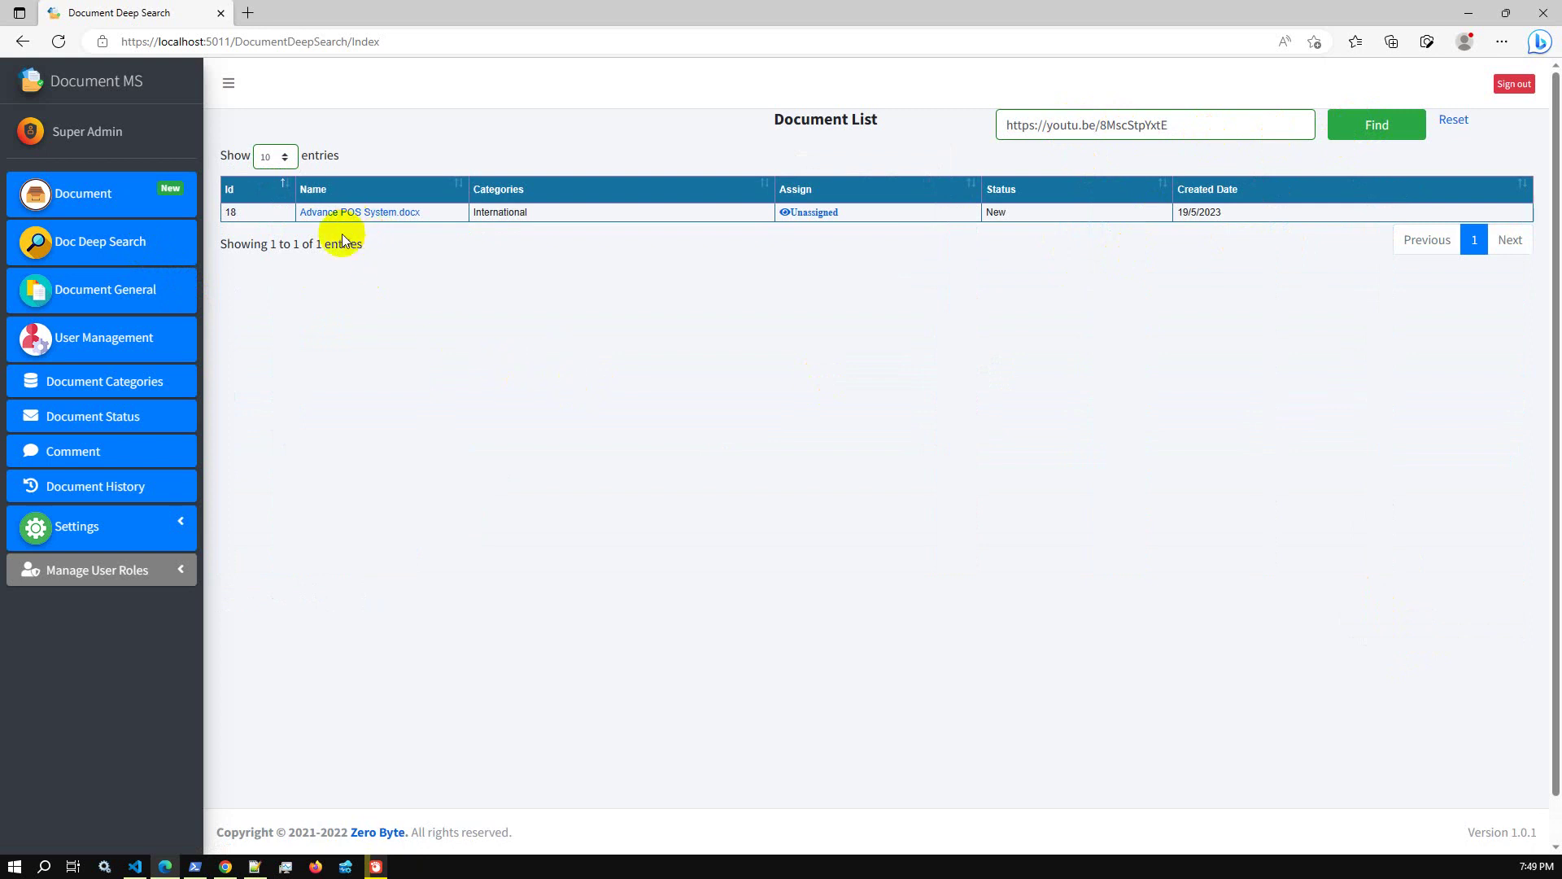
Preview the single matching Advance POS System.docx, then close its details
{"action": "left_click", "coordinate": [381, 215]}
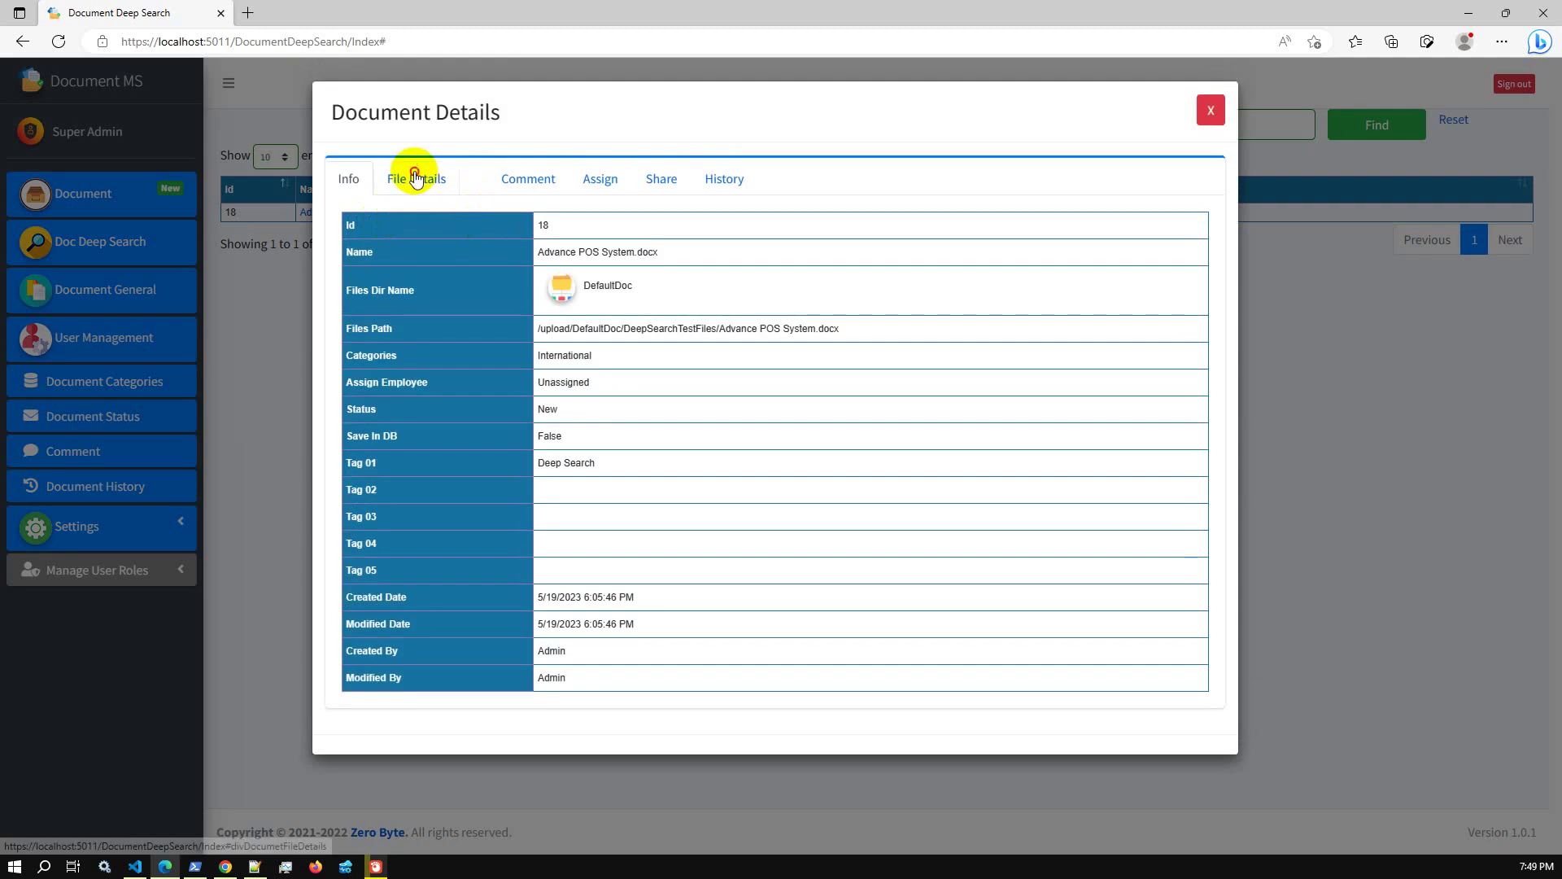
{"action": "left_click", "coordinate": [415, 179]}
{"action": "left_click", "coordinate": [1128, 251]}
{"action": "scroll", "coordinate": [827, 448], "scroll_direction": "down", "scroll_amount": 4}
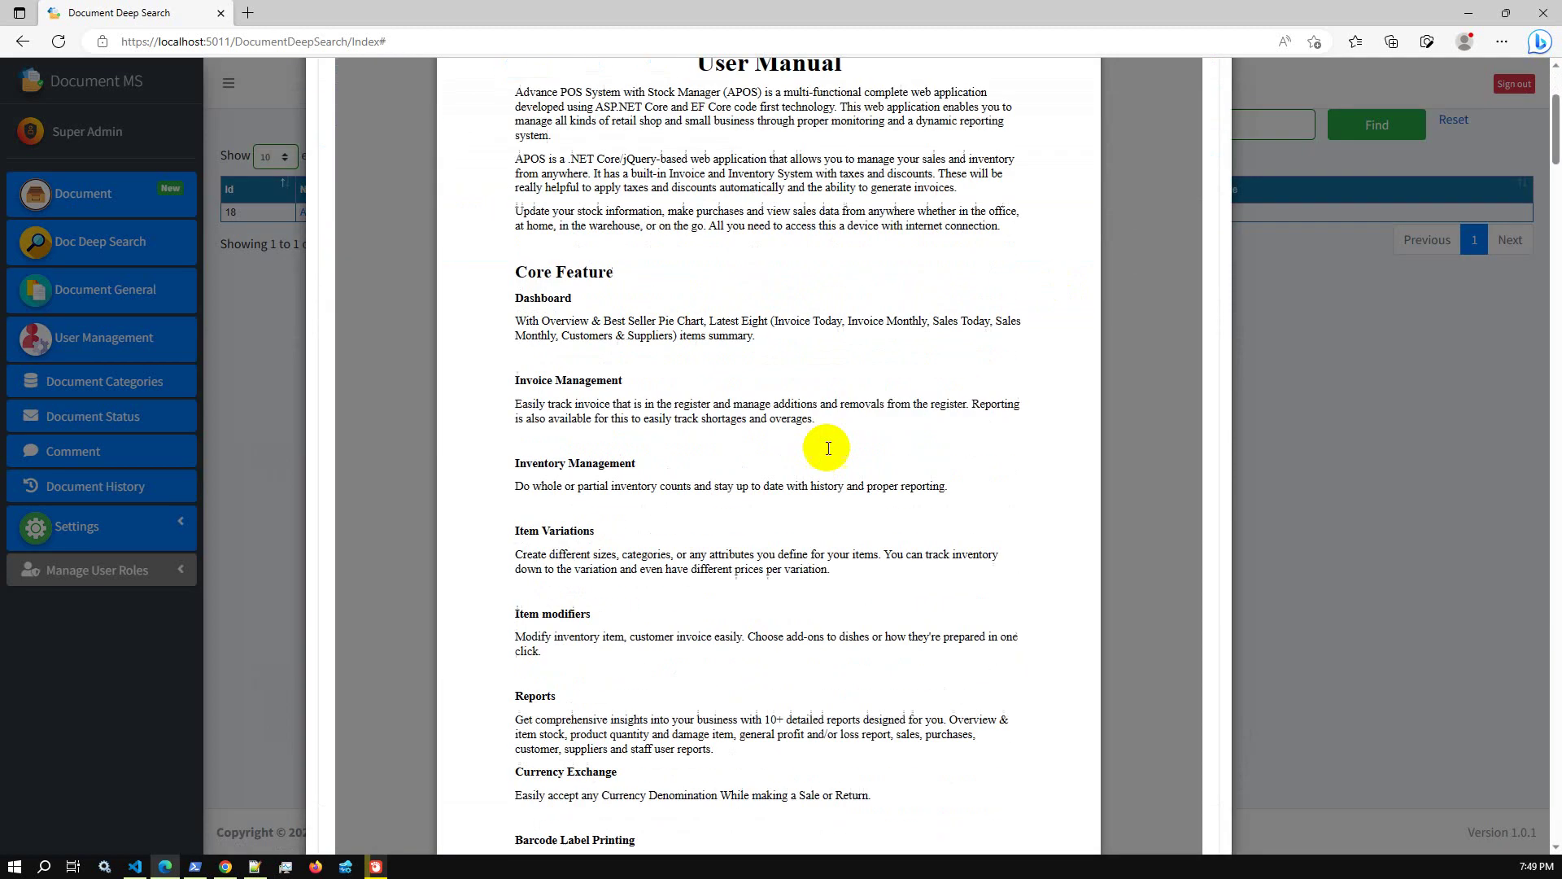
{"action": "scroll", "coordinate": [827, 447], "scroll_direction": "up", "scroll_amount": 4}
{"action": "scroll", "coordinate": [827, 448], "scroll_direction": "up", "scroll_amount": 1}
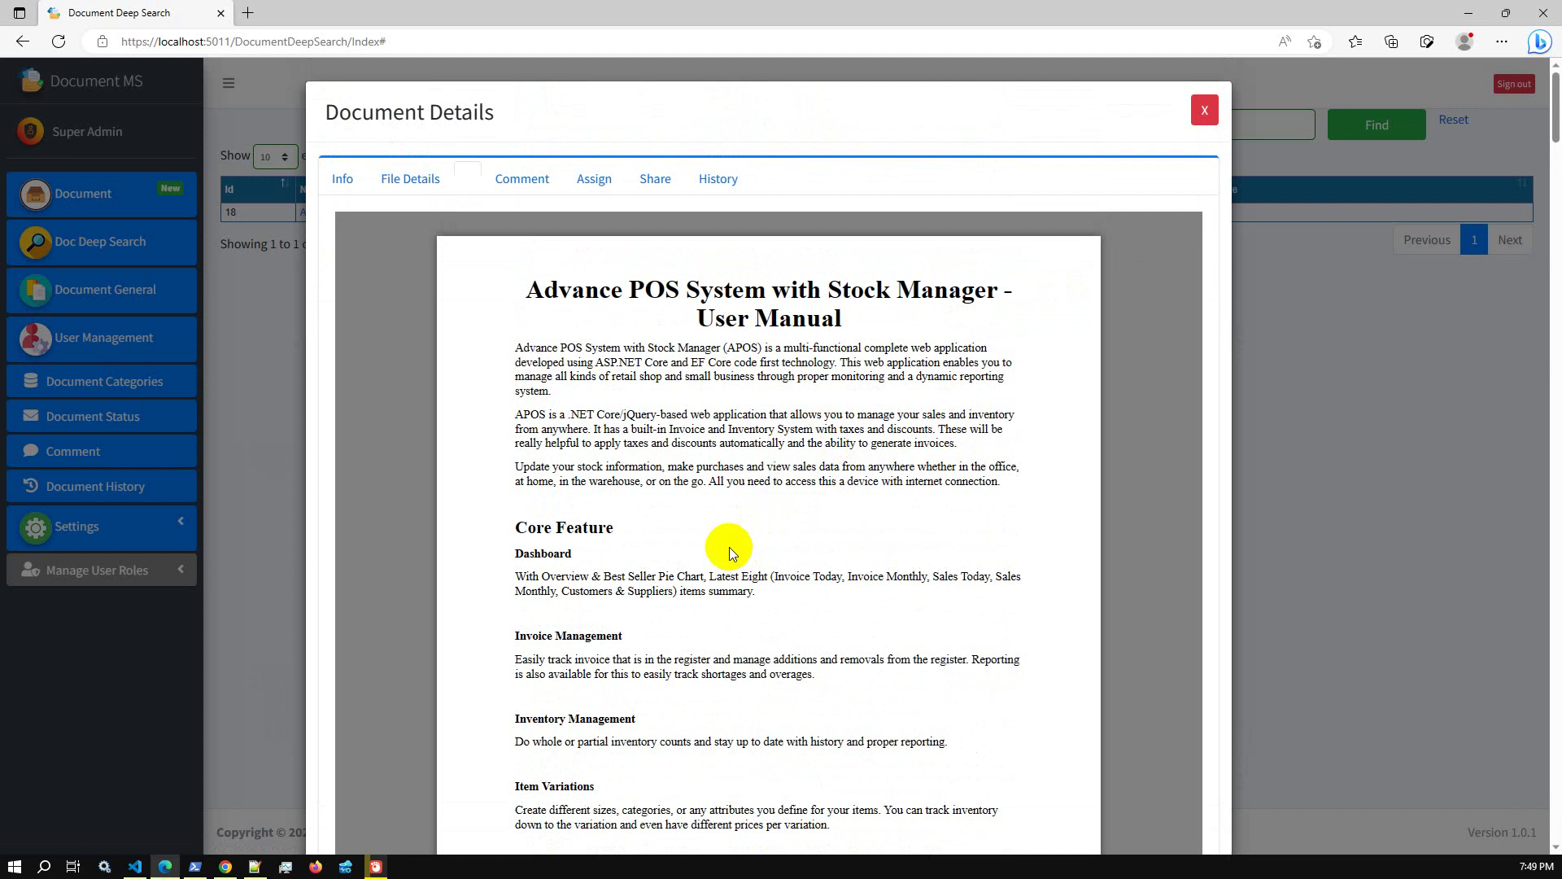
{"action": "left_click", "coordinate": [1204, 111]}
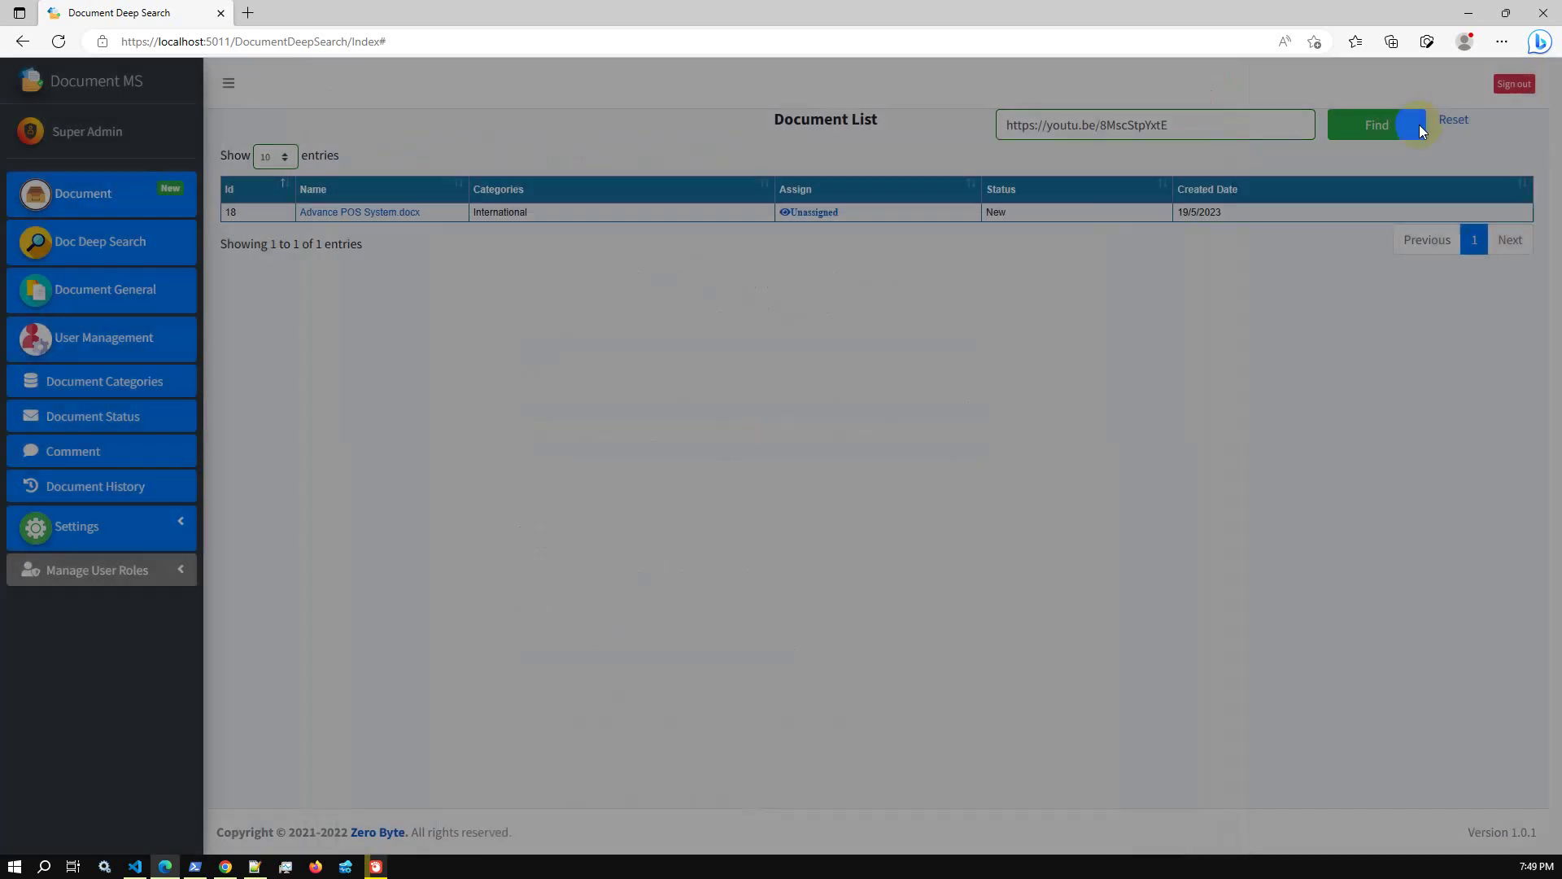
Reset the search and preview the Romeo and Juliet ( PDFDrive ).pdf file
{"action": "left_click", "coordinate": [1453, 120]}
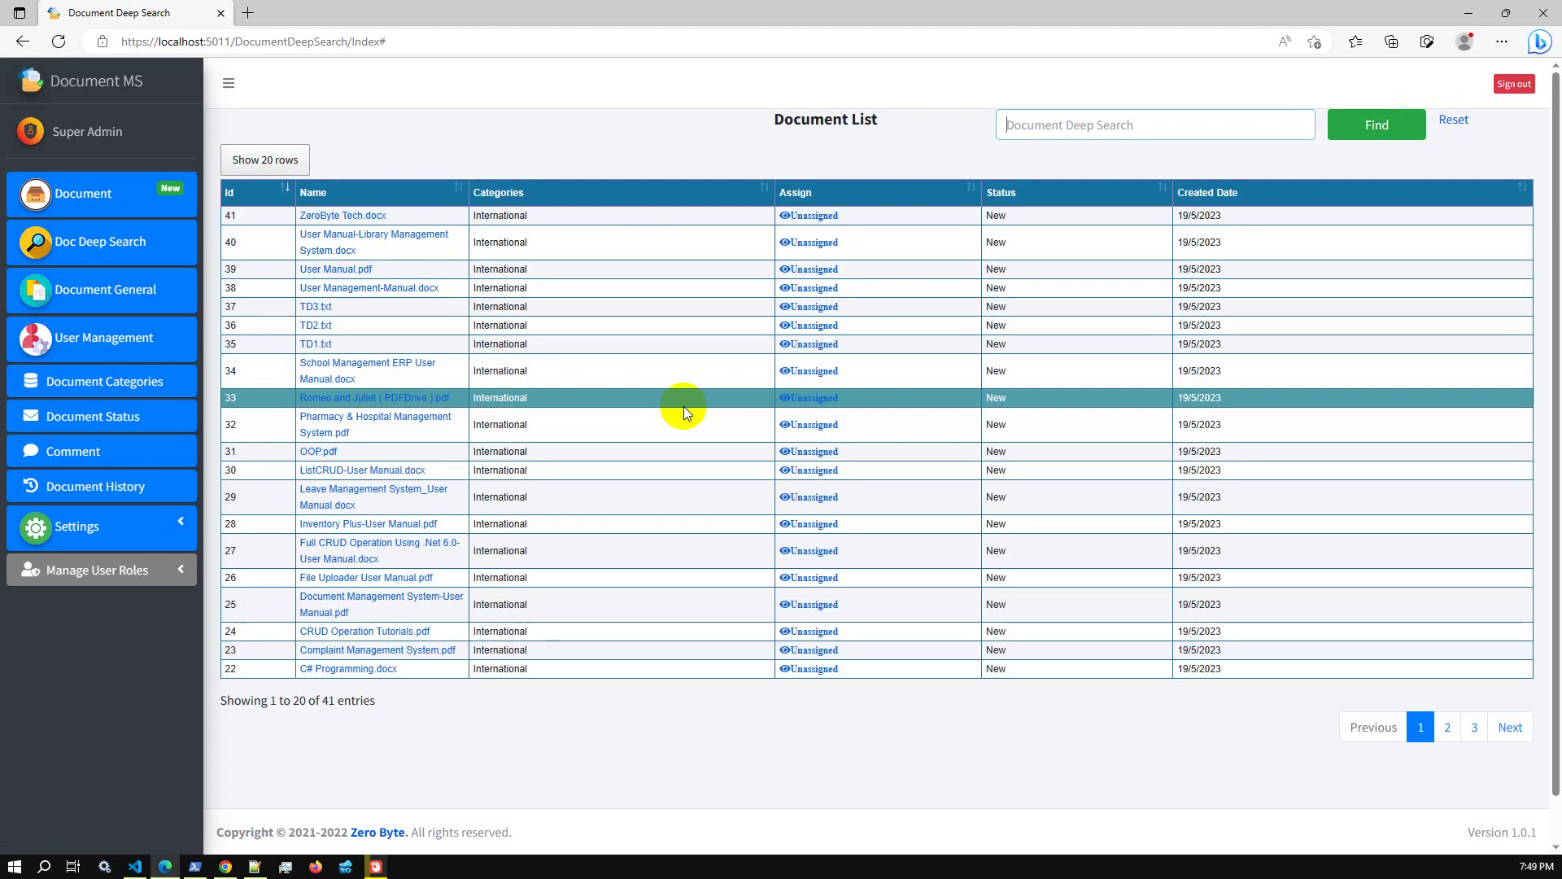
{"action": "left_click", "coordinate": [410, 397]}
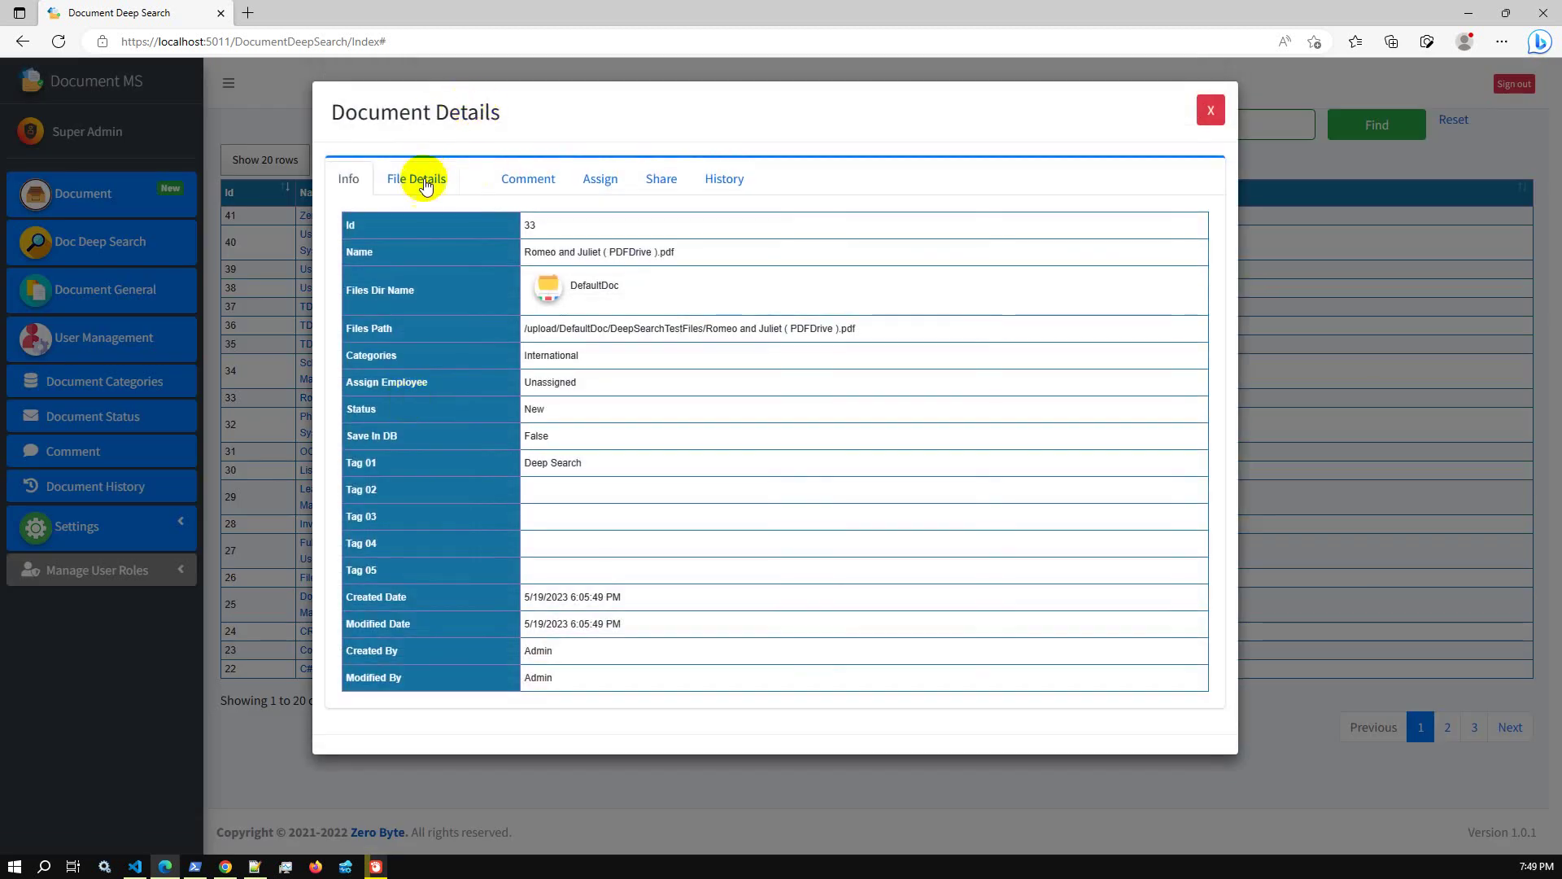
{"action": "left_click", "coordinate": [424, 192]}
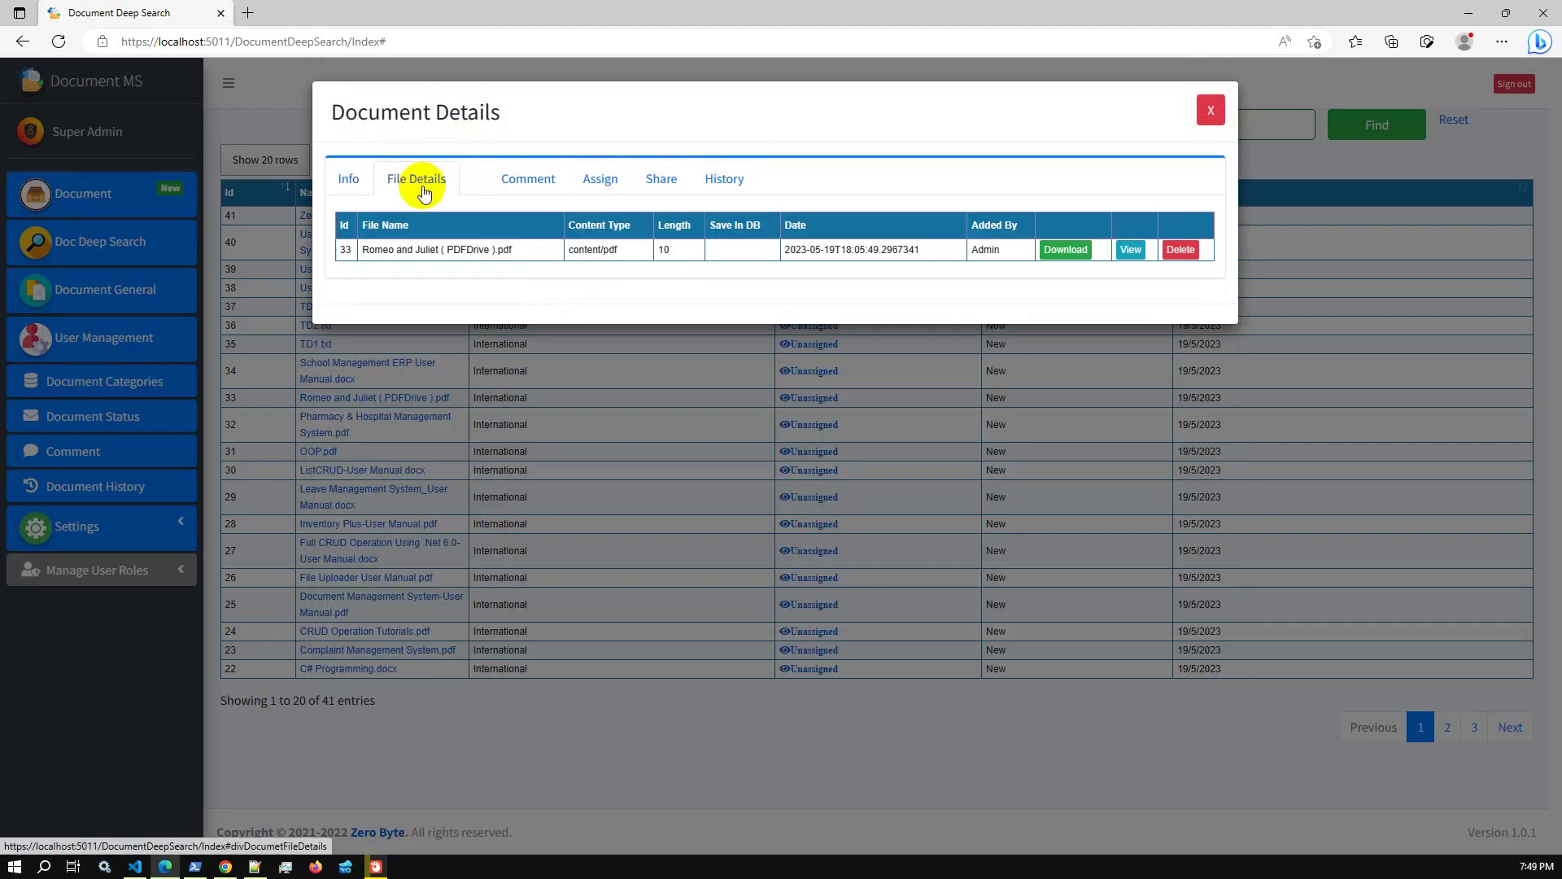
{"action": "left_click", "coordinate": [1130, 252]}
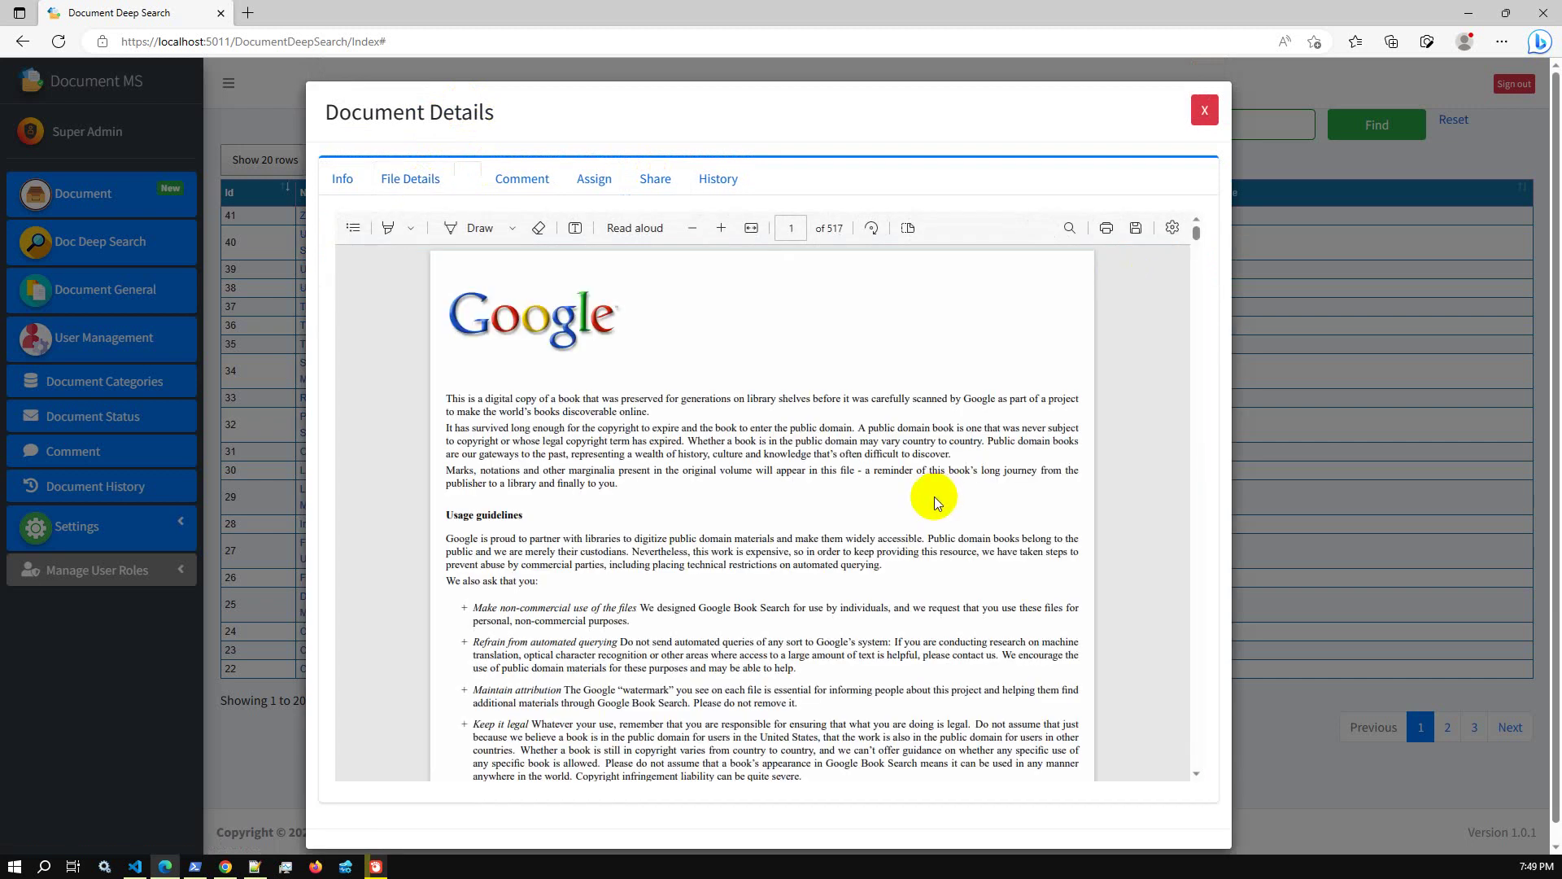
Select the phrase 'automated querying.' in the PDF and close the details
{"action": "scroll", "coordinate": [831, 519], "scroll_direction": "down", "scroll_amount": 10}
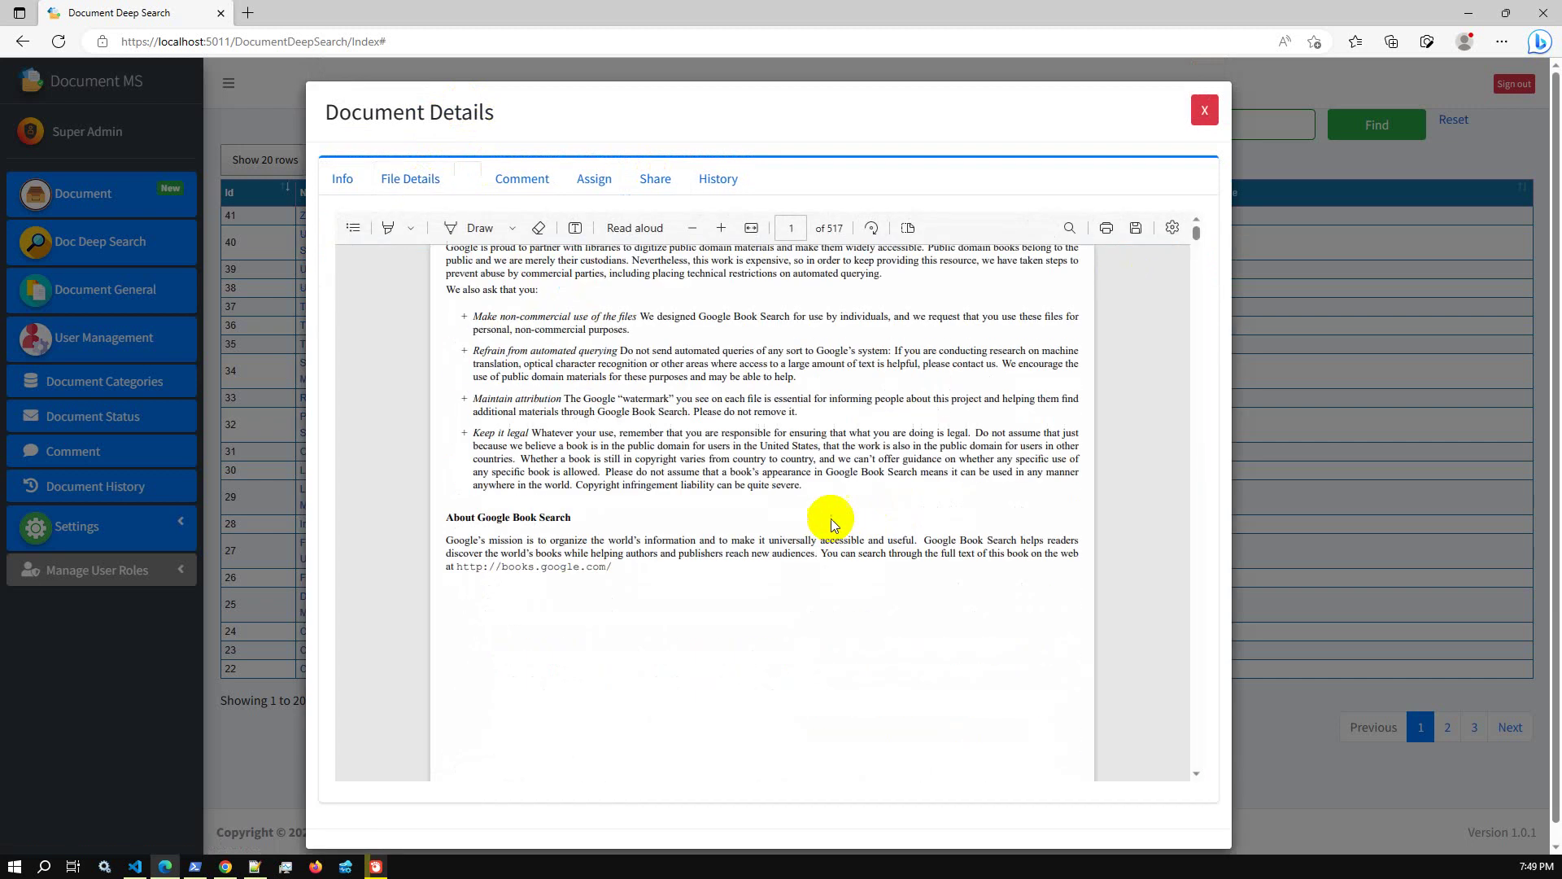
{"action": "scroll", "coordinate": [830, 521], "scroll_direction": "down", "scroll_amount": 15}
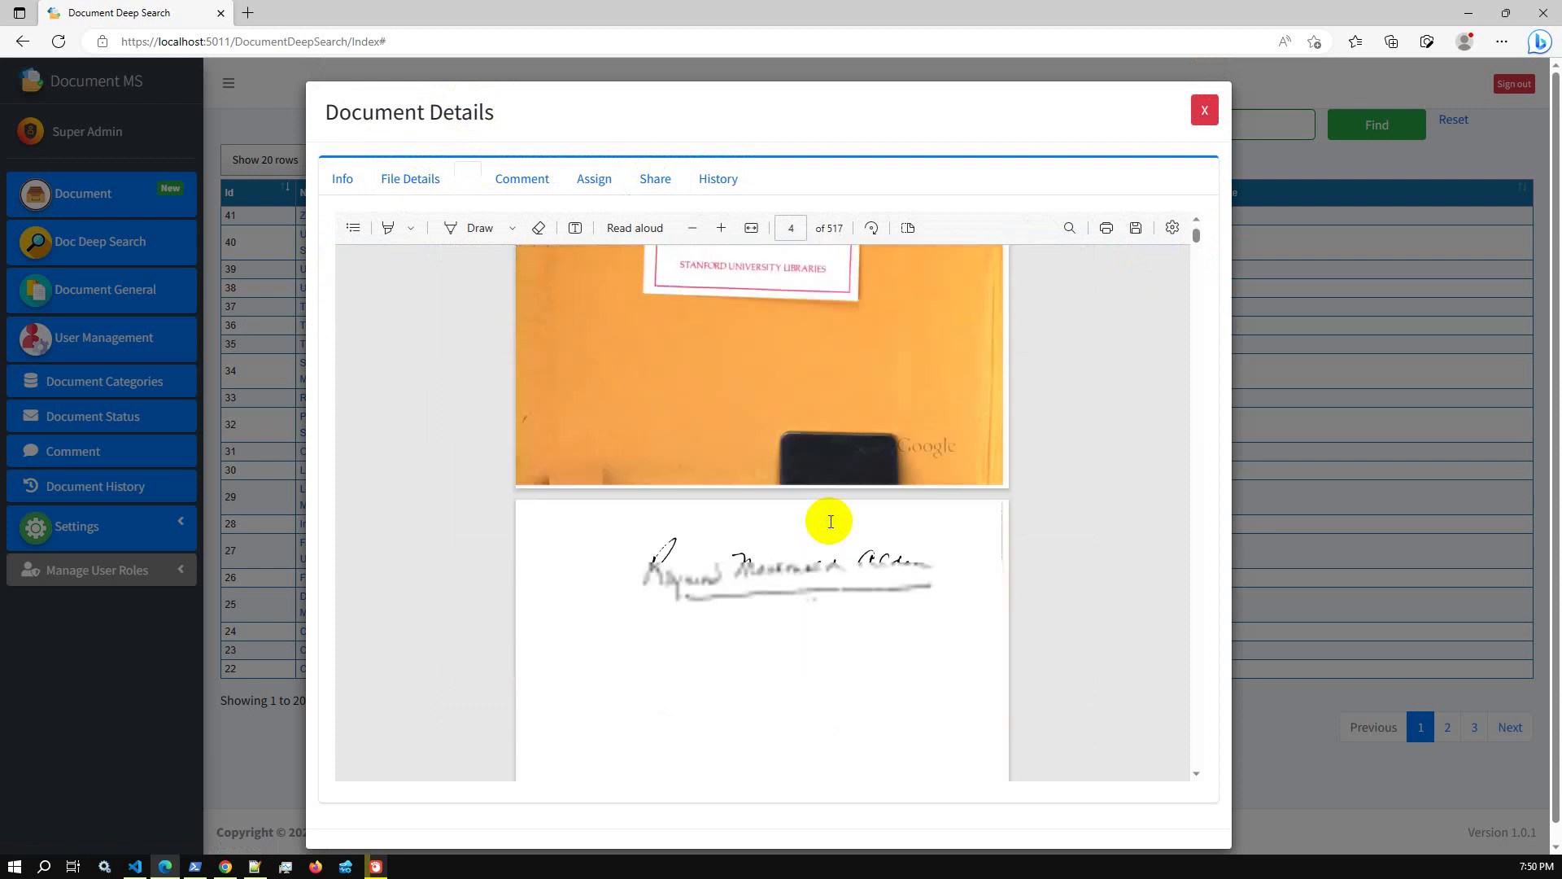
{"action": "scroll", "coordinate": [831, 522], "scroll_direction": "up", "scroll_amount": 20}
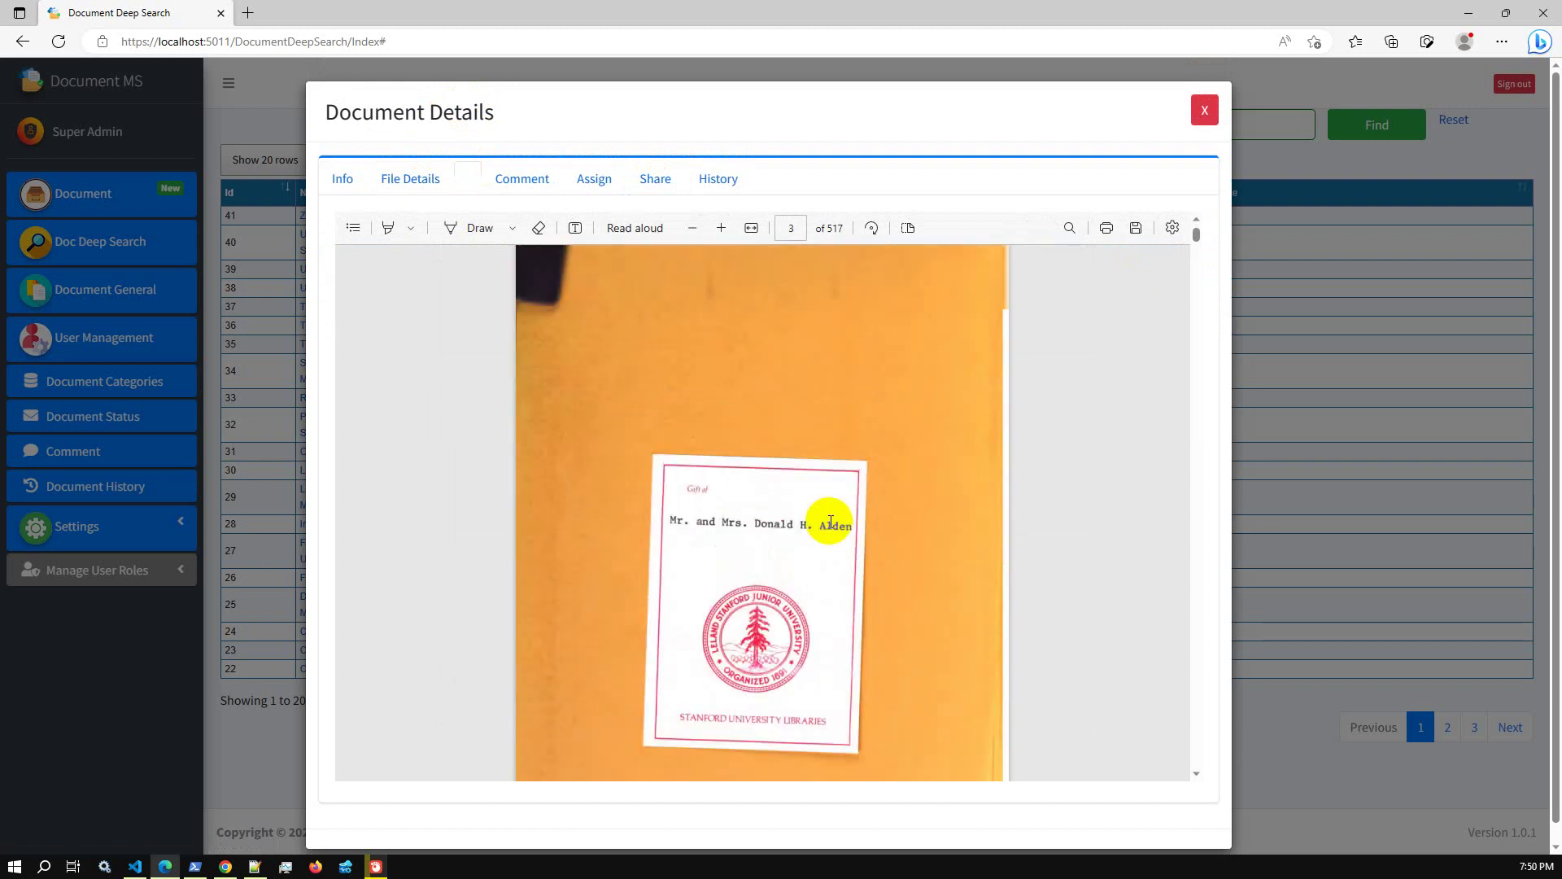
{"action": "scroll", "coordinate": [831, 521], "scroll_direction": "up", "scroll_amount": 4}
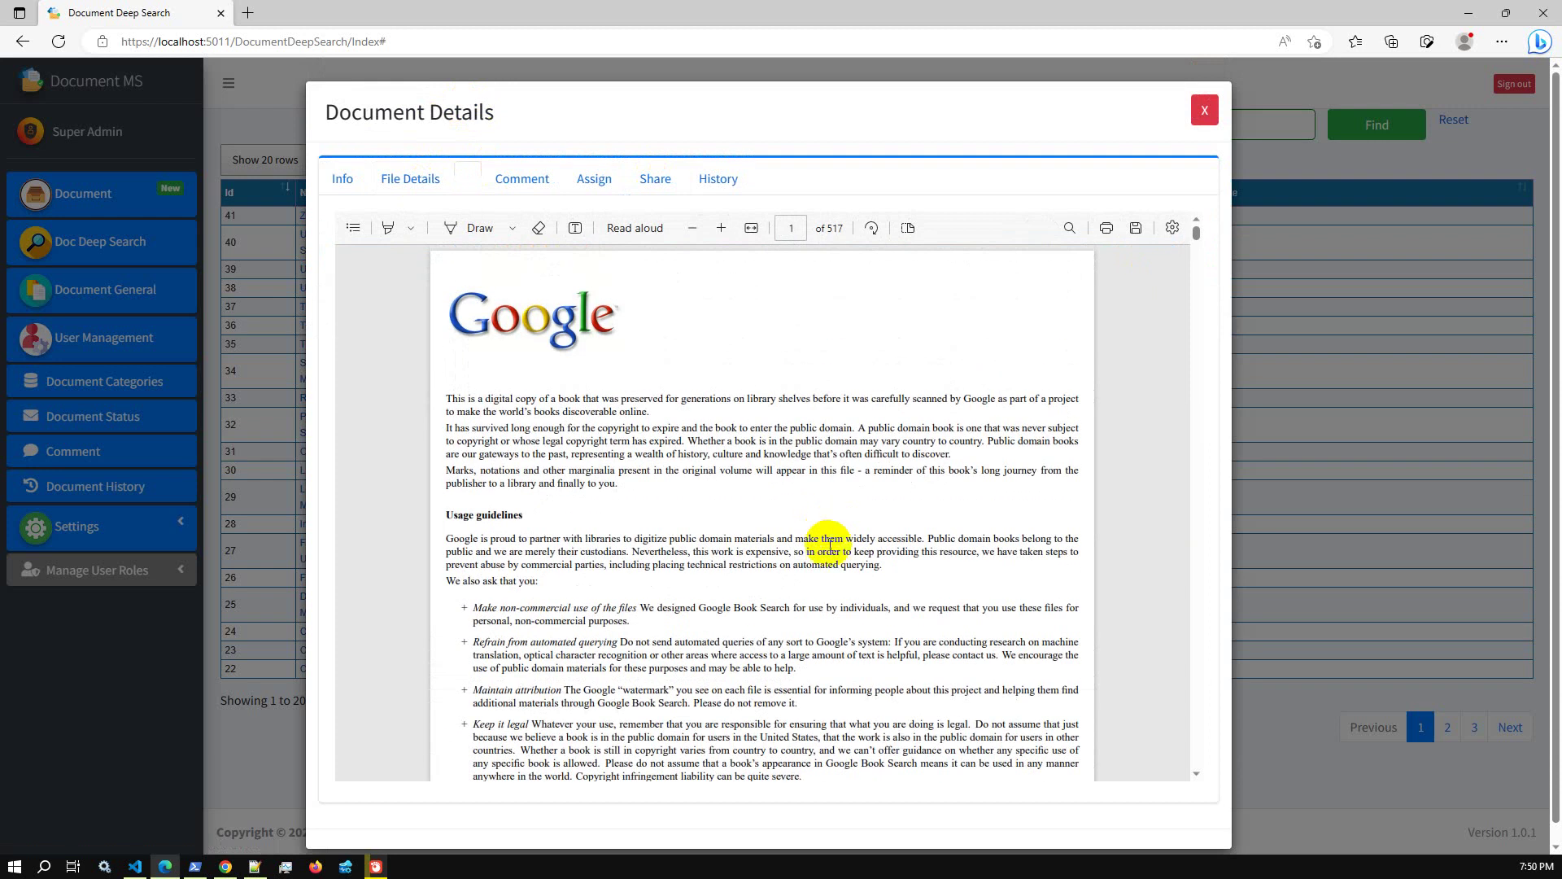
{"action": "left_click_drag", "start_coordinate": [793, 564], "coordinate": [883, 568]}
{"action": "key", "text": "ctrl+c"}
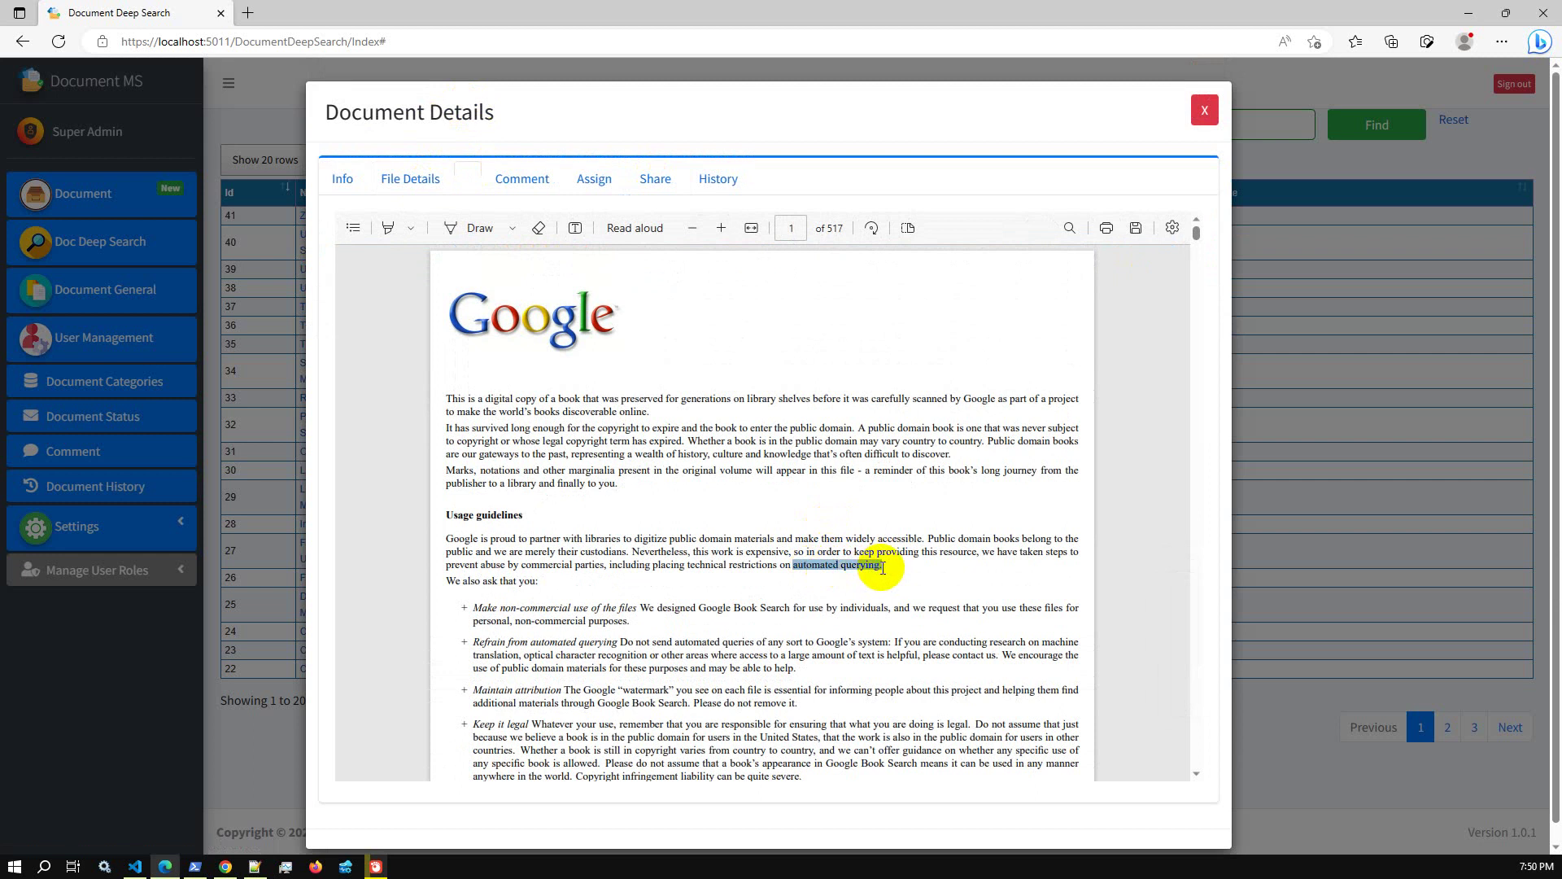
{"action": "left_click", "coordinate": [1215, 114]}
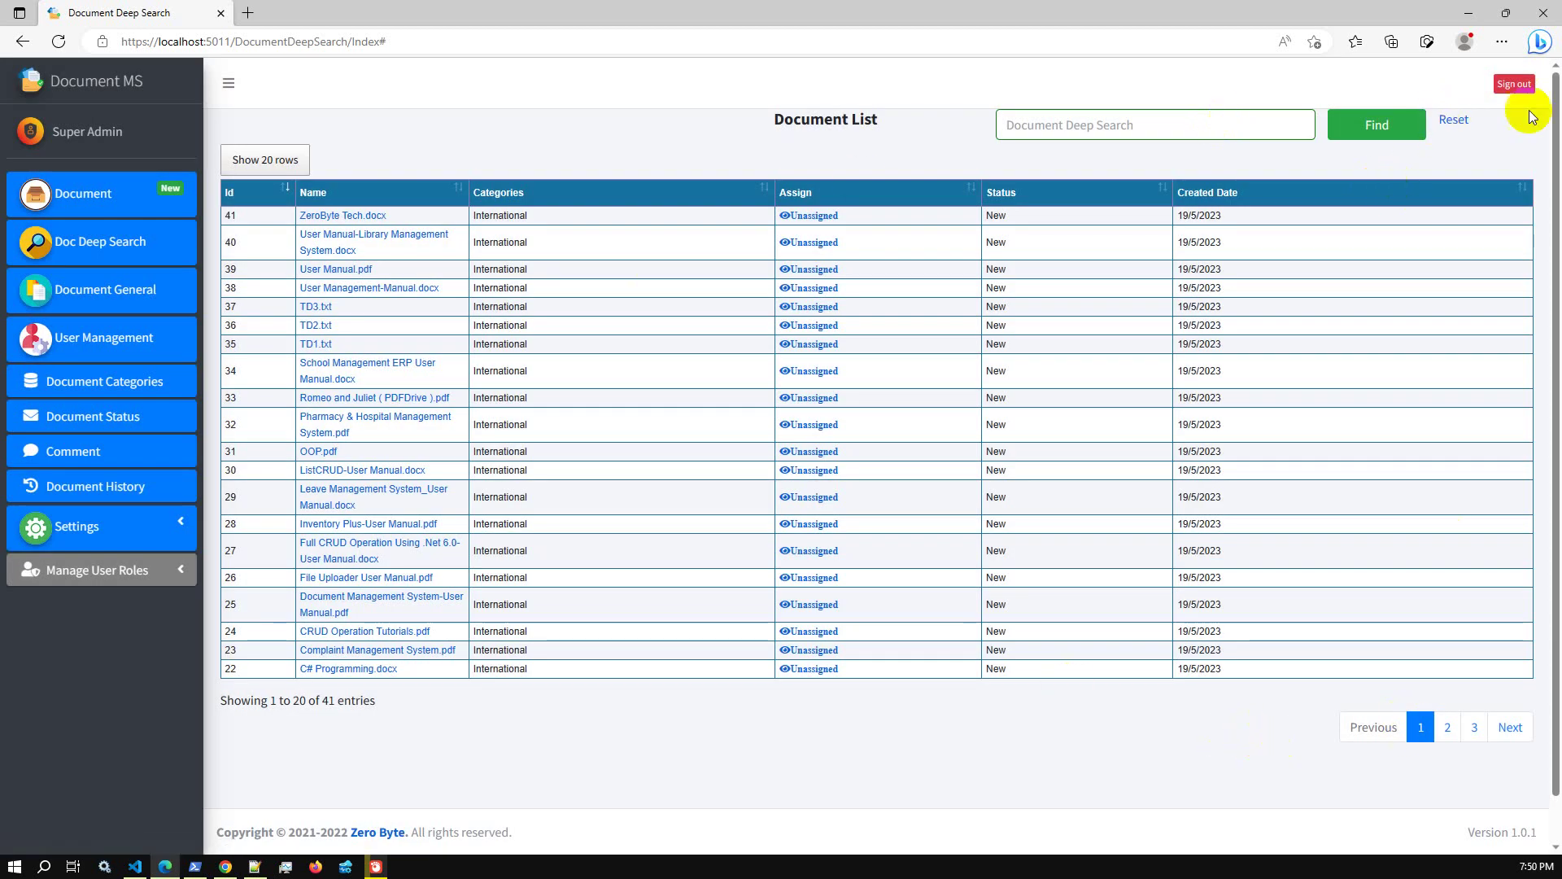
Deep-search for 'automated querying.', matching only Romeo and Juliet, then open the Document page
{"action": "left_click", "coordinate": [1452, 122]}
{"action": "key", "text": "ctrl+v"}
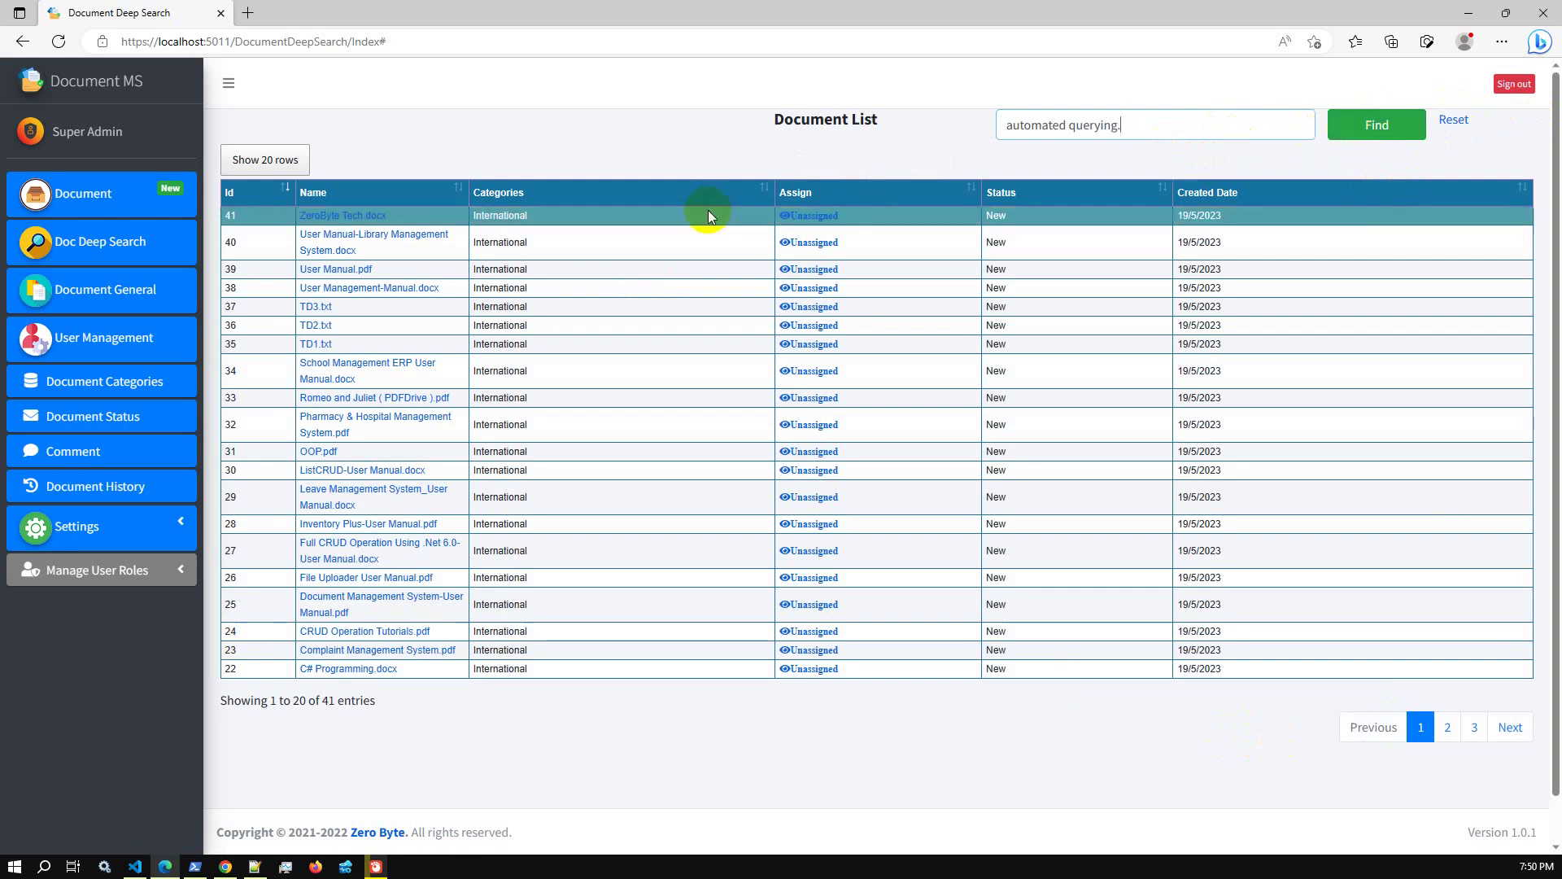
{"action": "left_click", "coordinate": [1377, 128]}
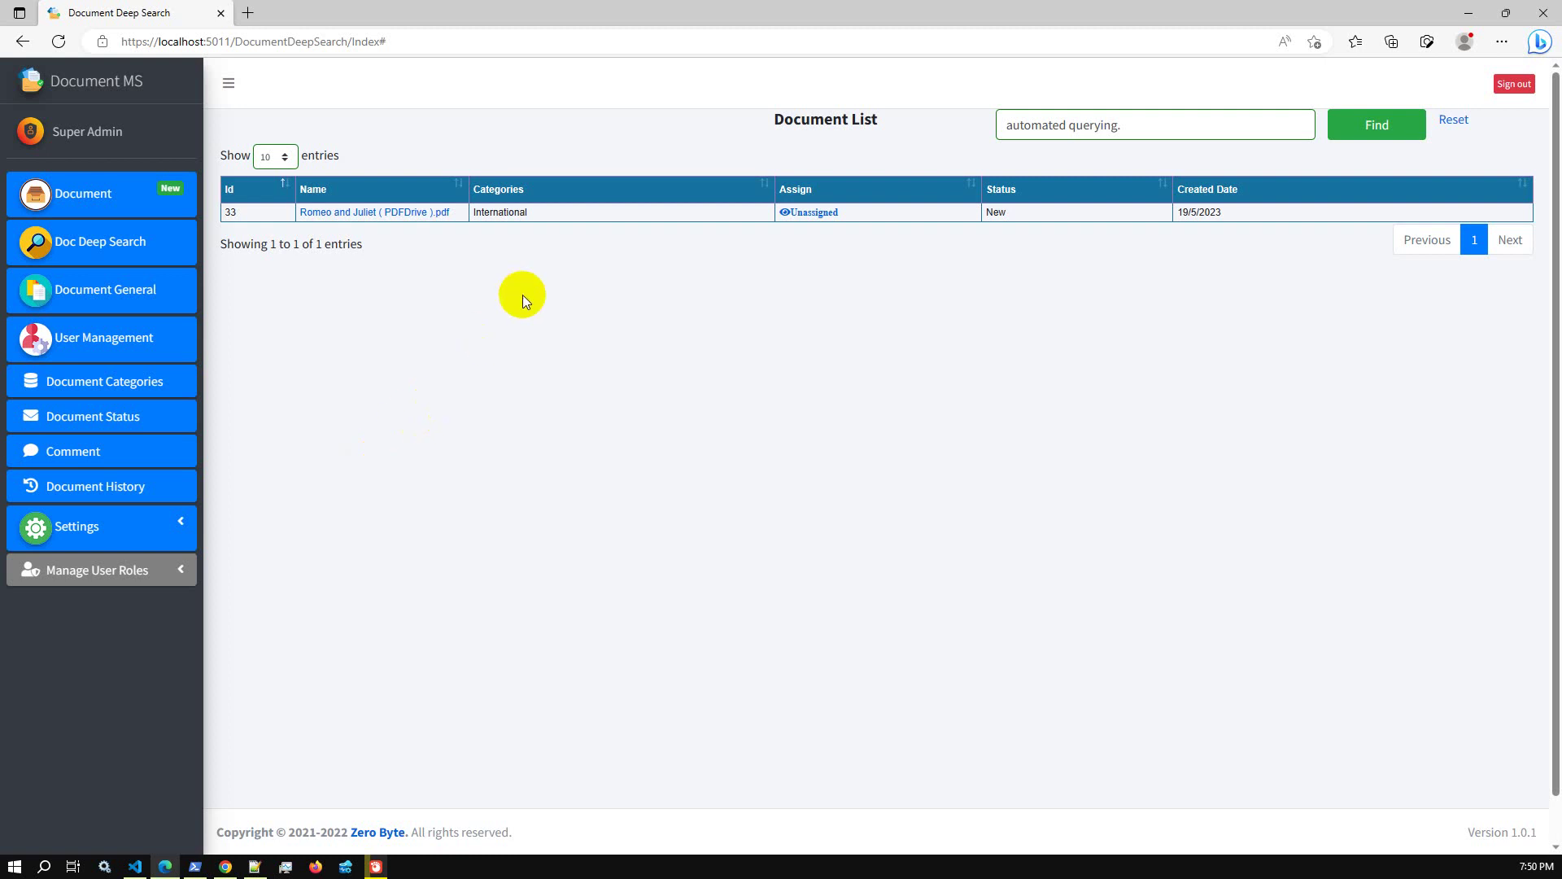
{"action": "left_click", "coordinate": [113, 215]}
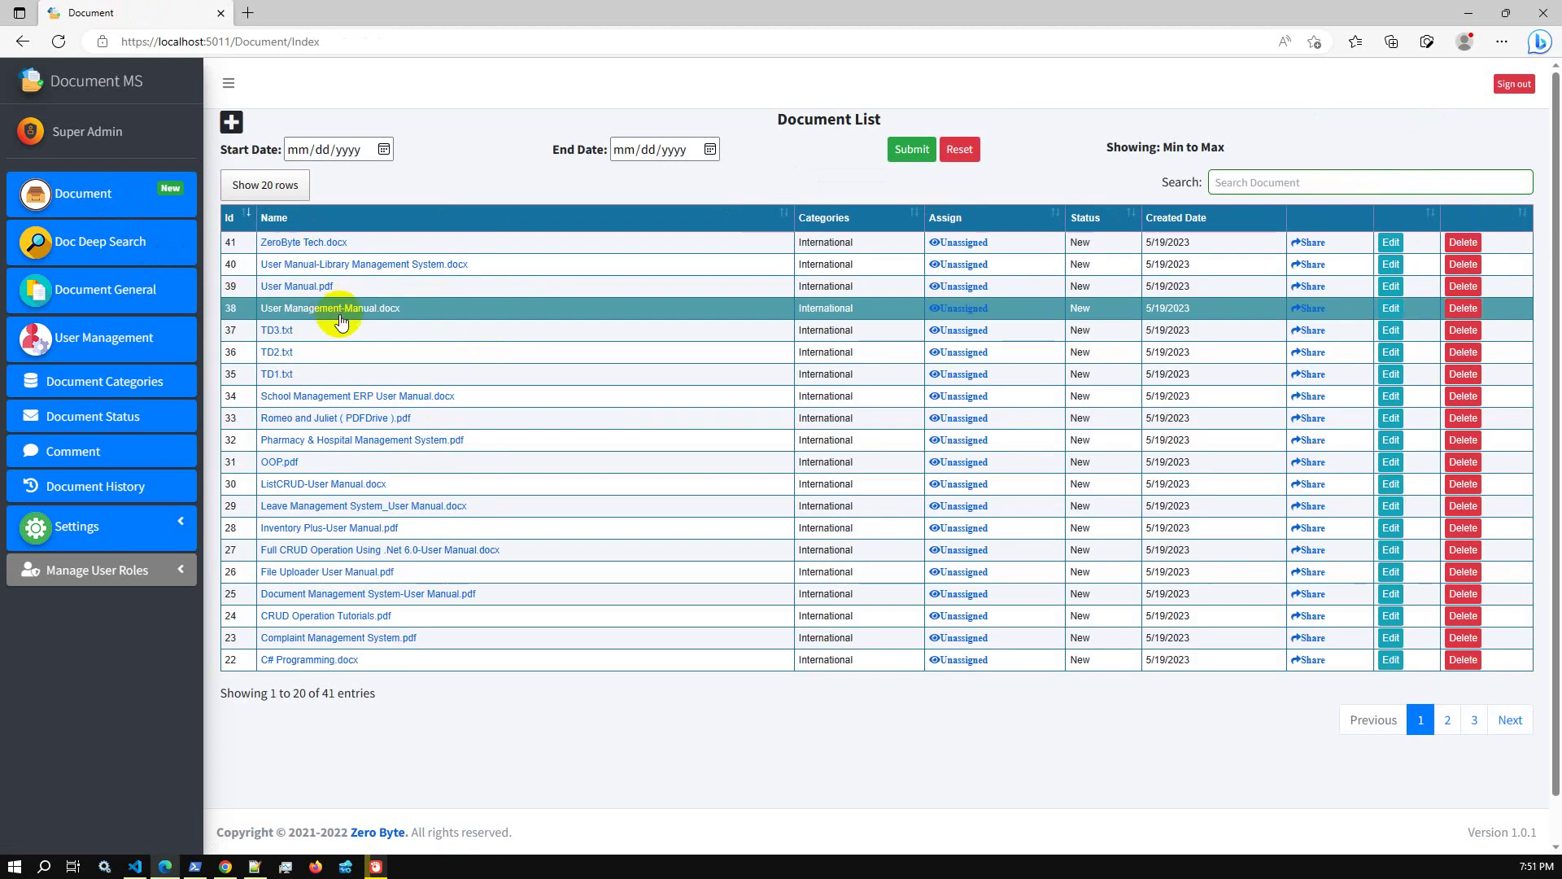
Open Add Document, look through its Tag, Comment and Assign tabs, close it, and reopen it
{"action": "left_click", "coordinate": [230, 123]}
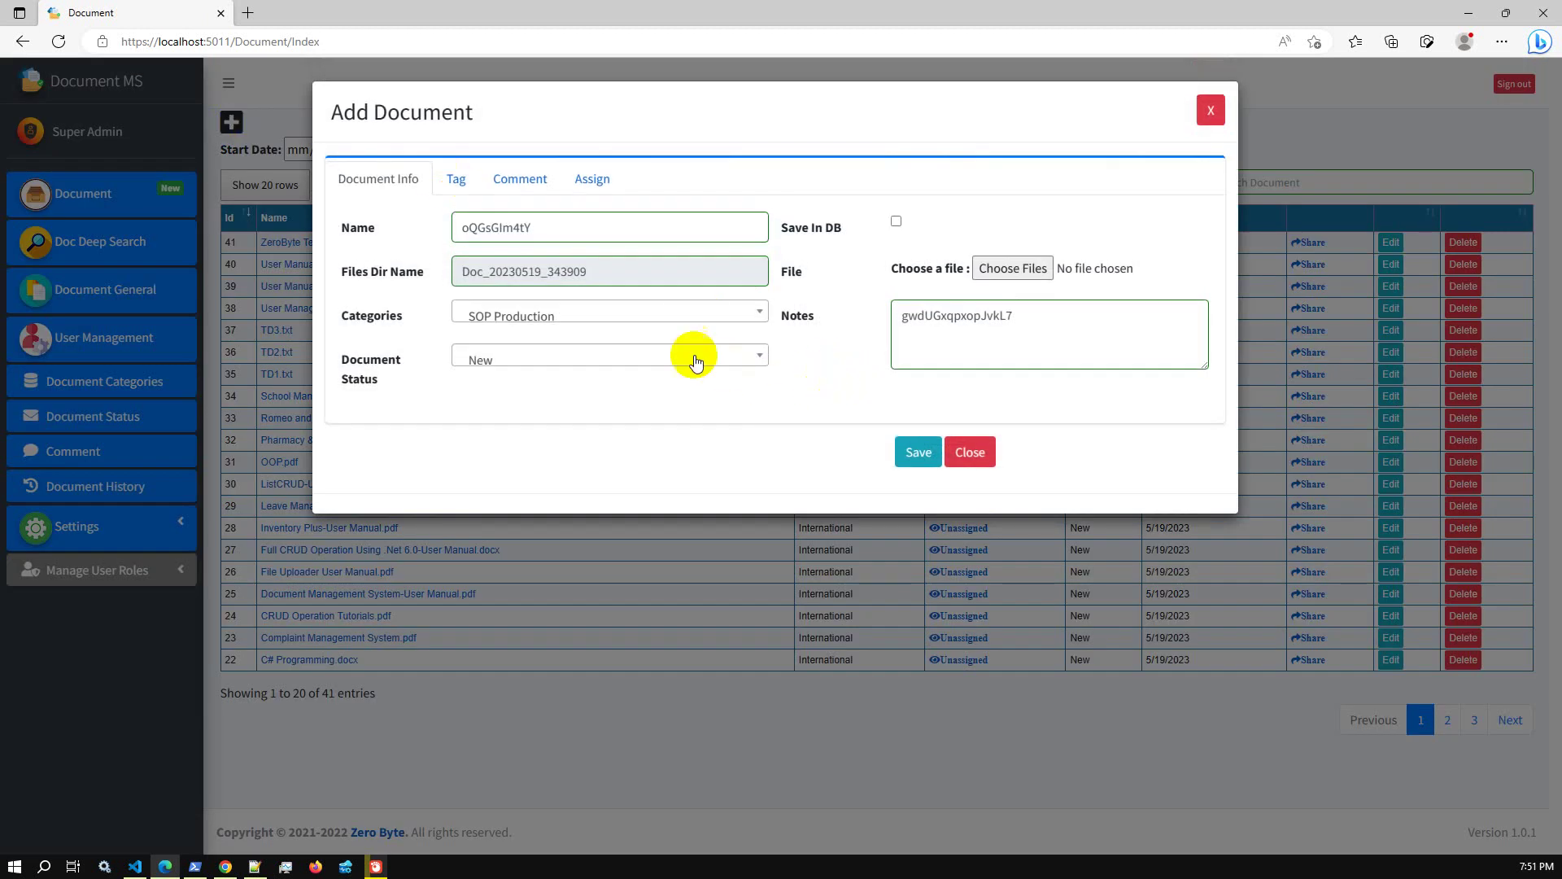
{"action": "left_click", "coordinate": [455, 180]}
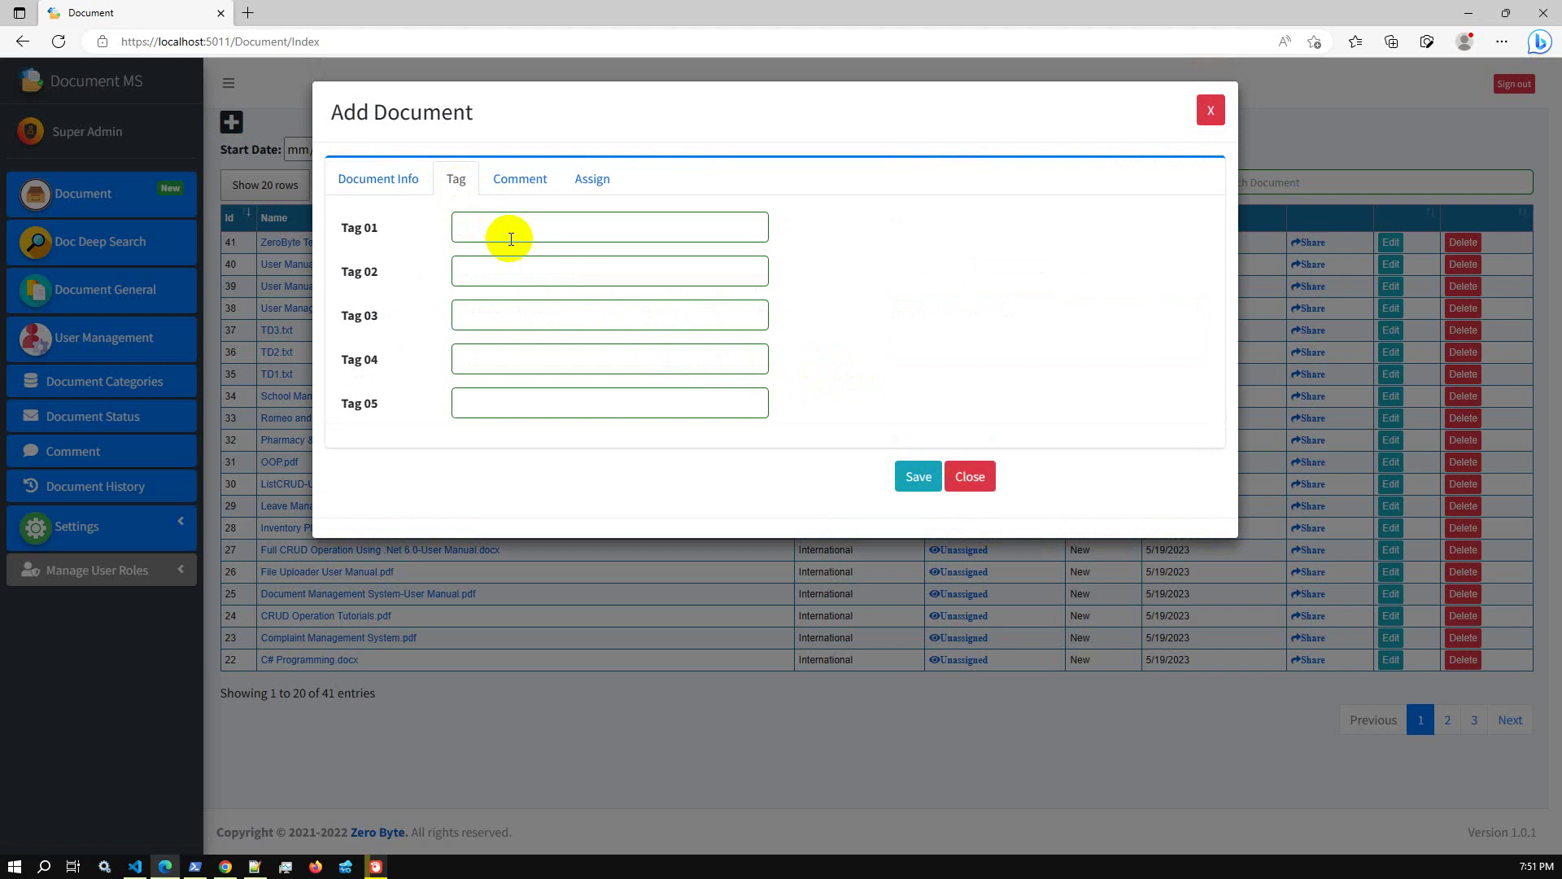
{"action": "left_click", "coordinate": [522, 181]}
{"action": "left_click", "coordinate": [593, 183]}
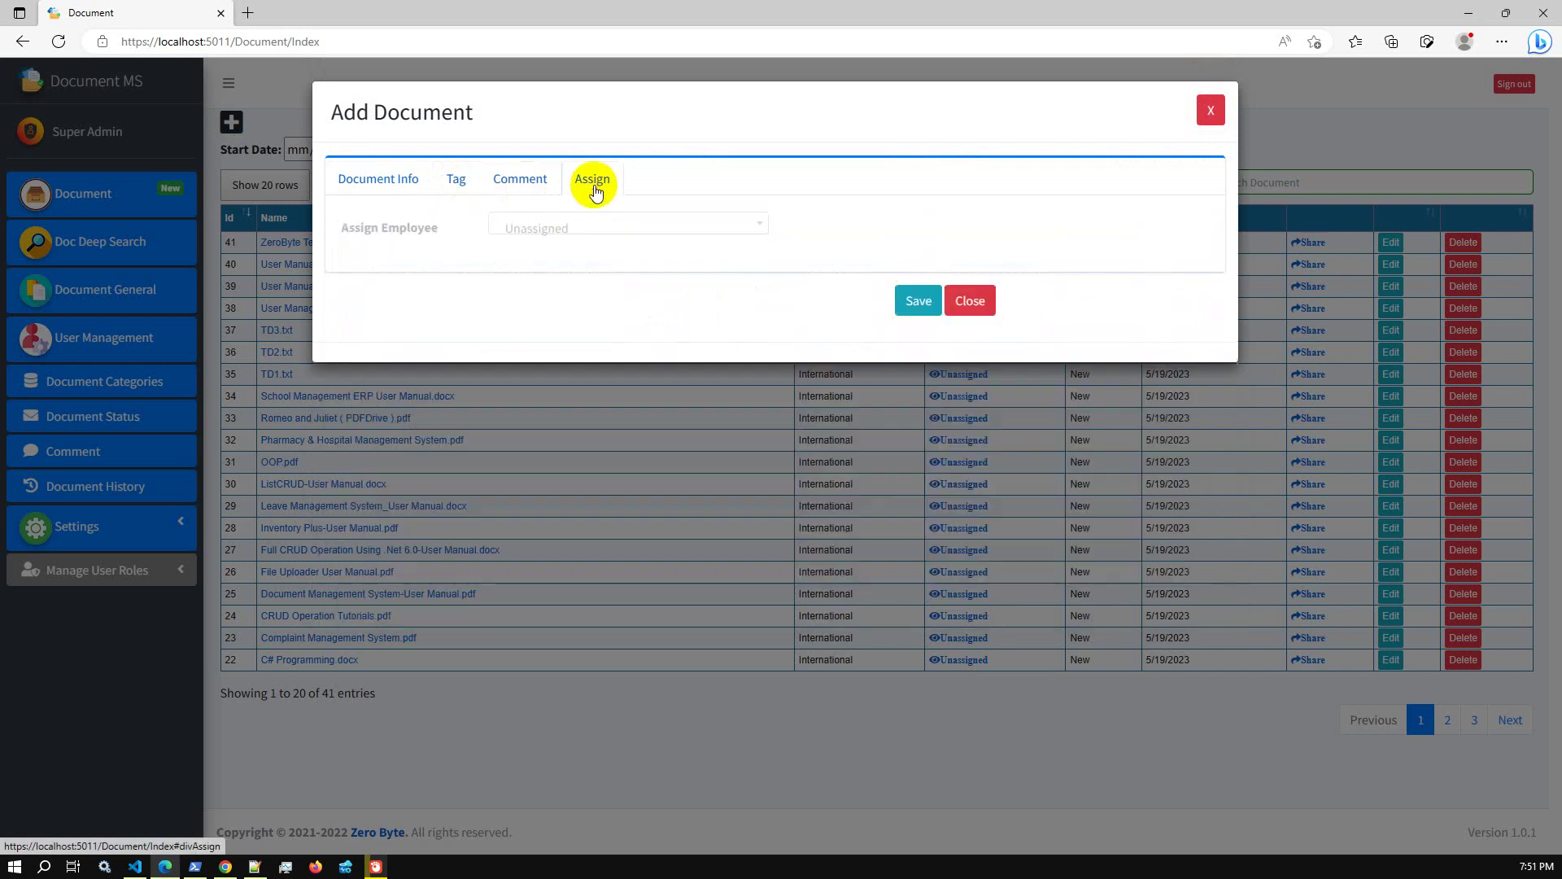
{"action": "left_click", "coordinate": [378, 180]}
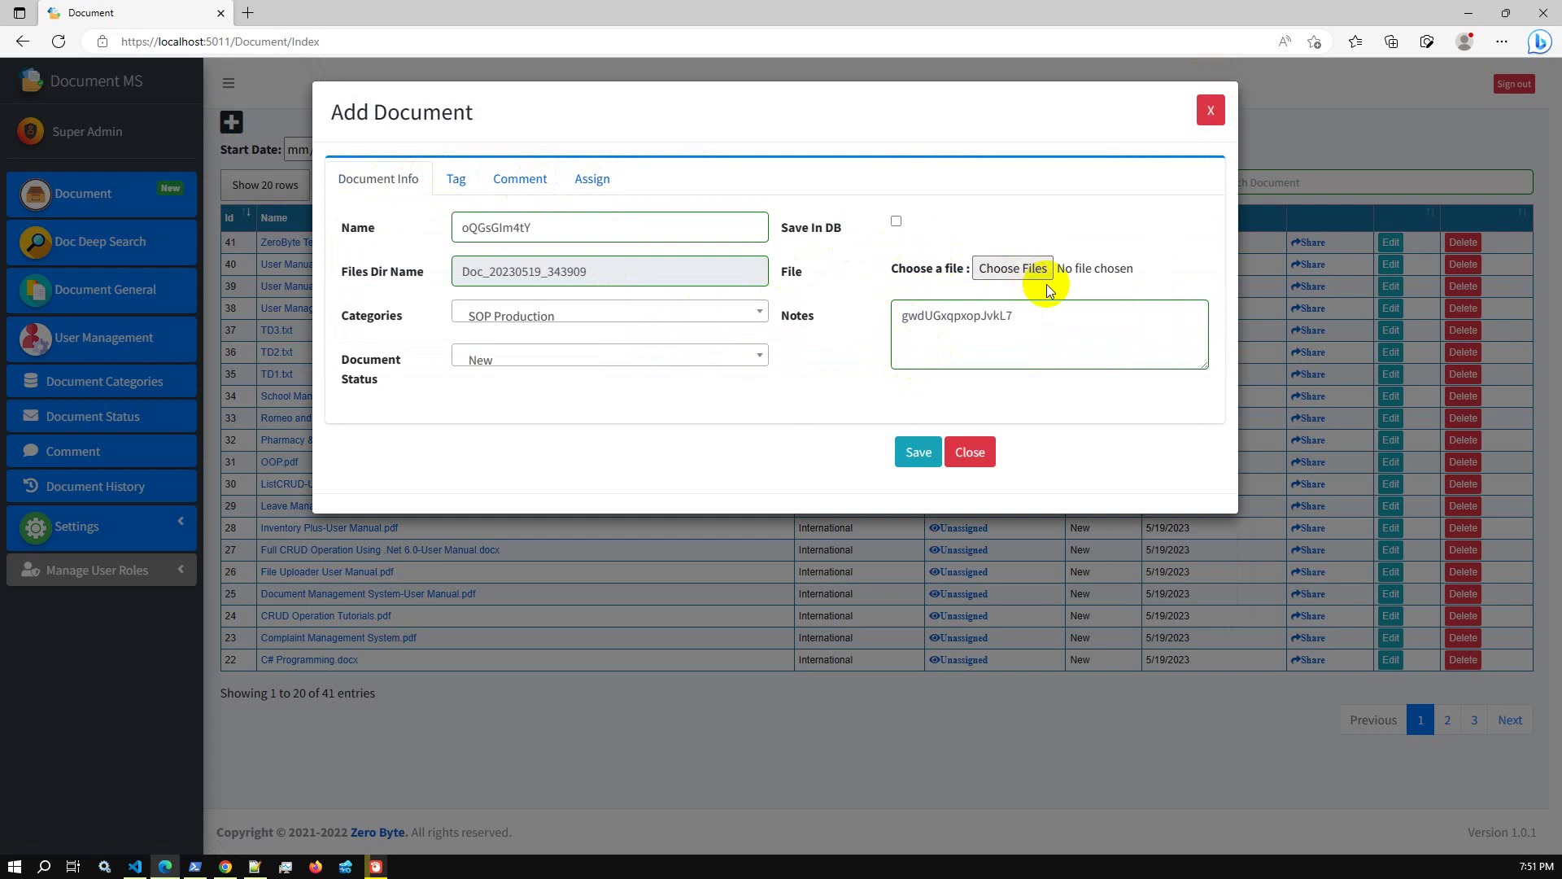
{"action": "left_click", "coordinate": [973, 454]}
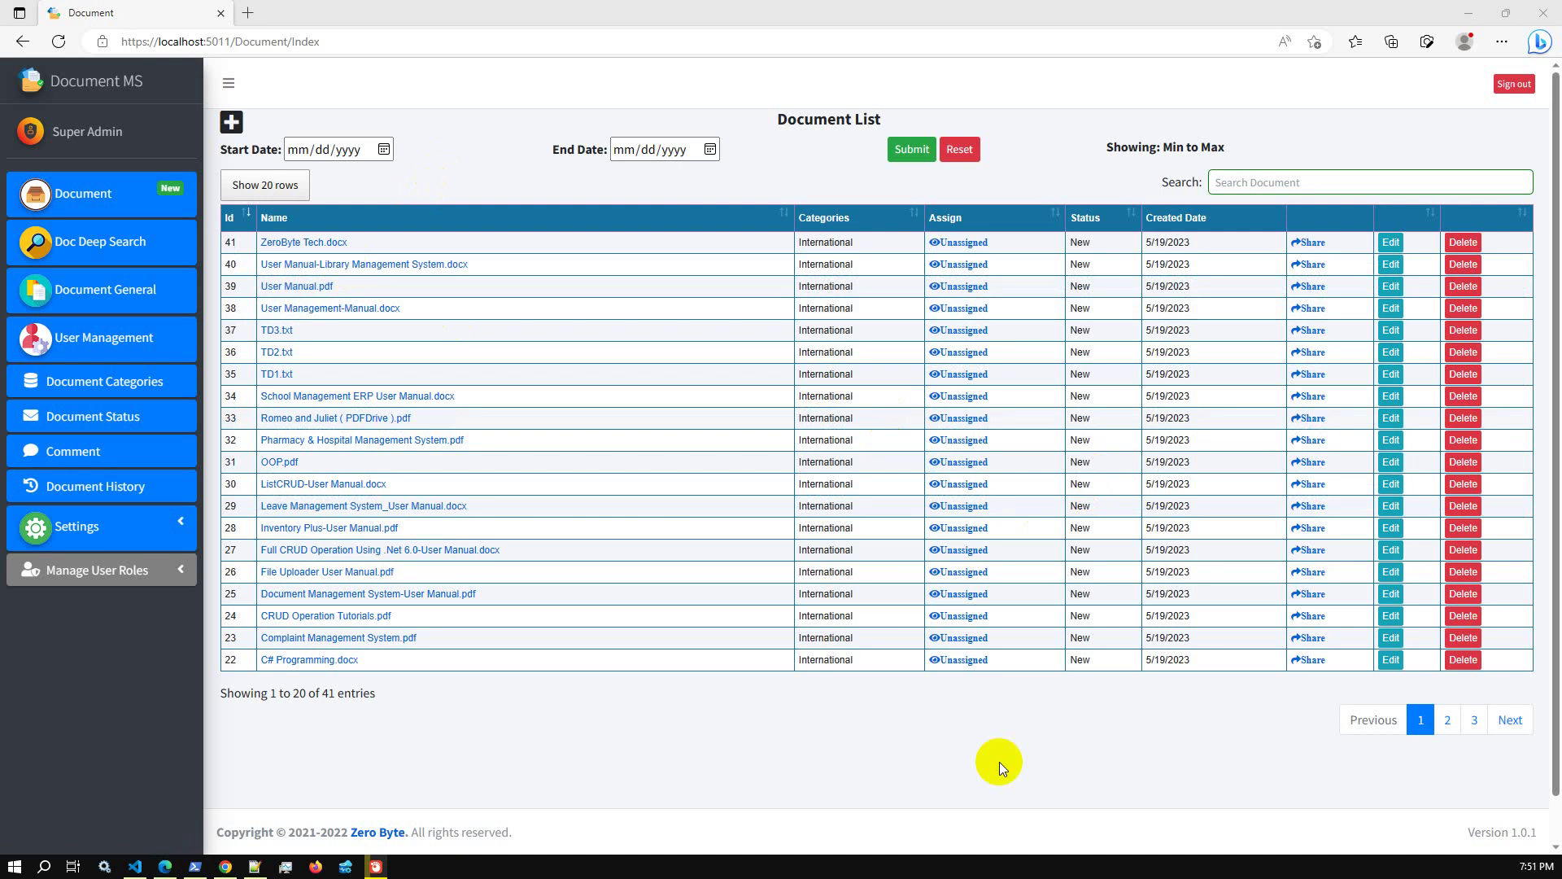
{"action": "left_click", "coordinate": [230, 122]}
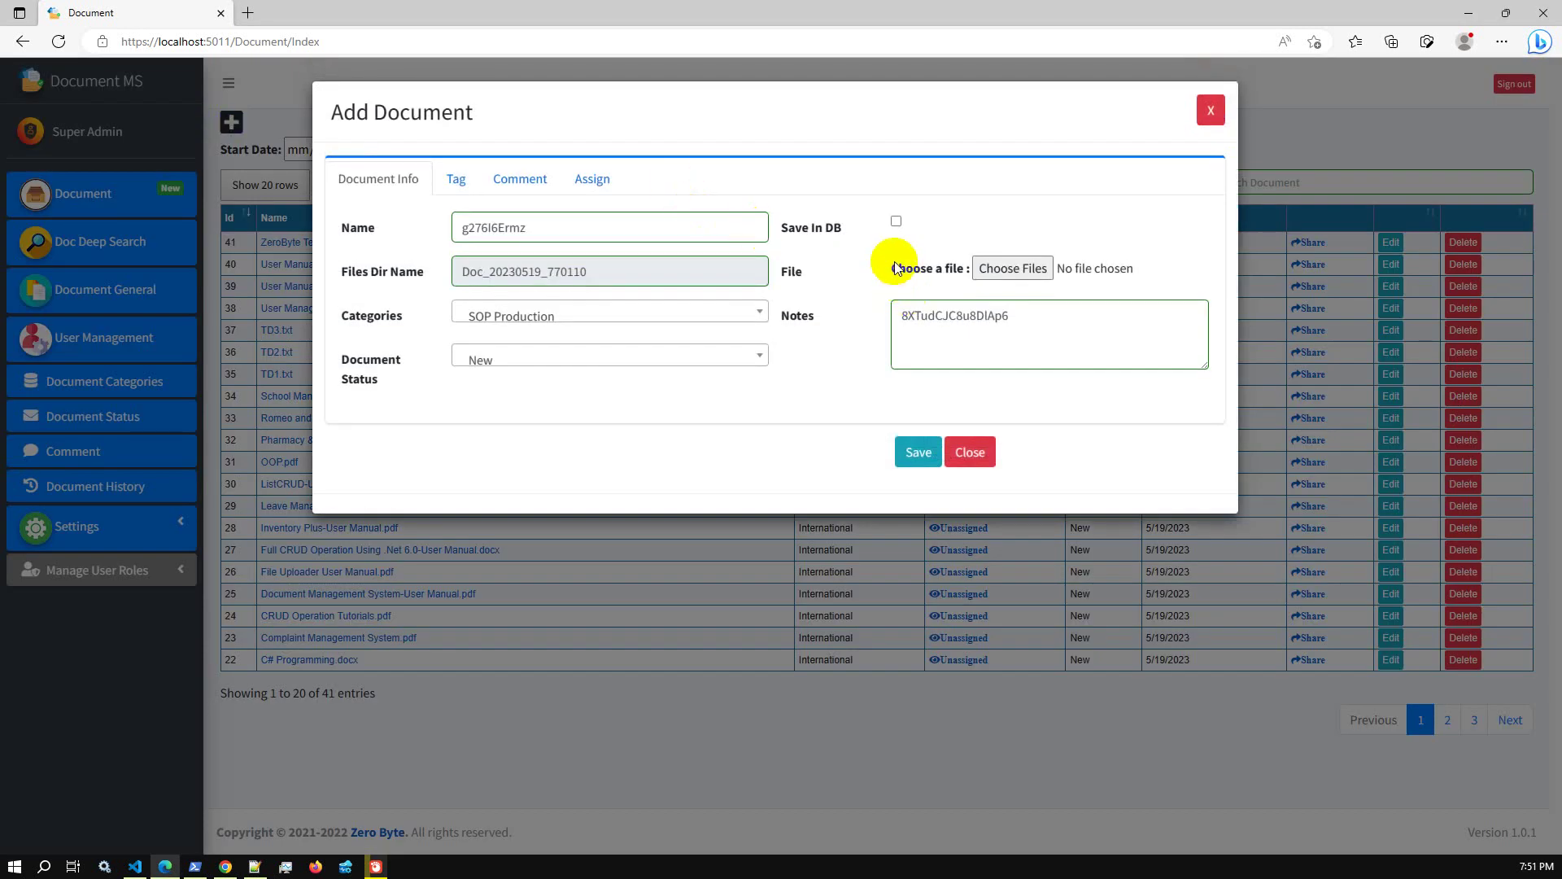
Attach Untitled design (2).png, advance search.png and Lorem Ipsum.txt to the new document
{"action": "left_click", "coordinate": [1007, 269]}
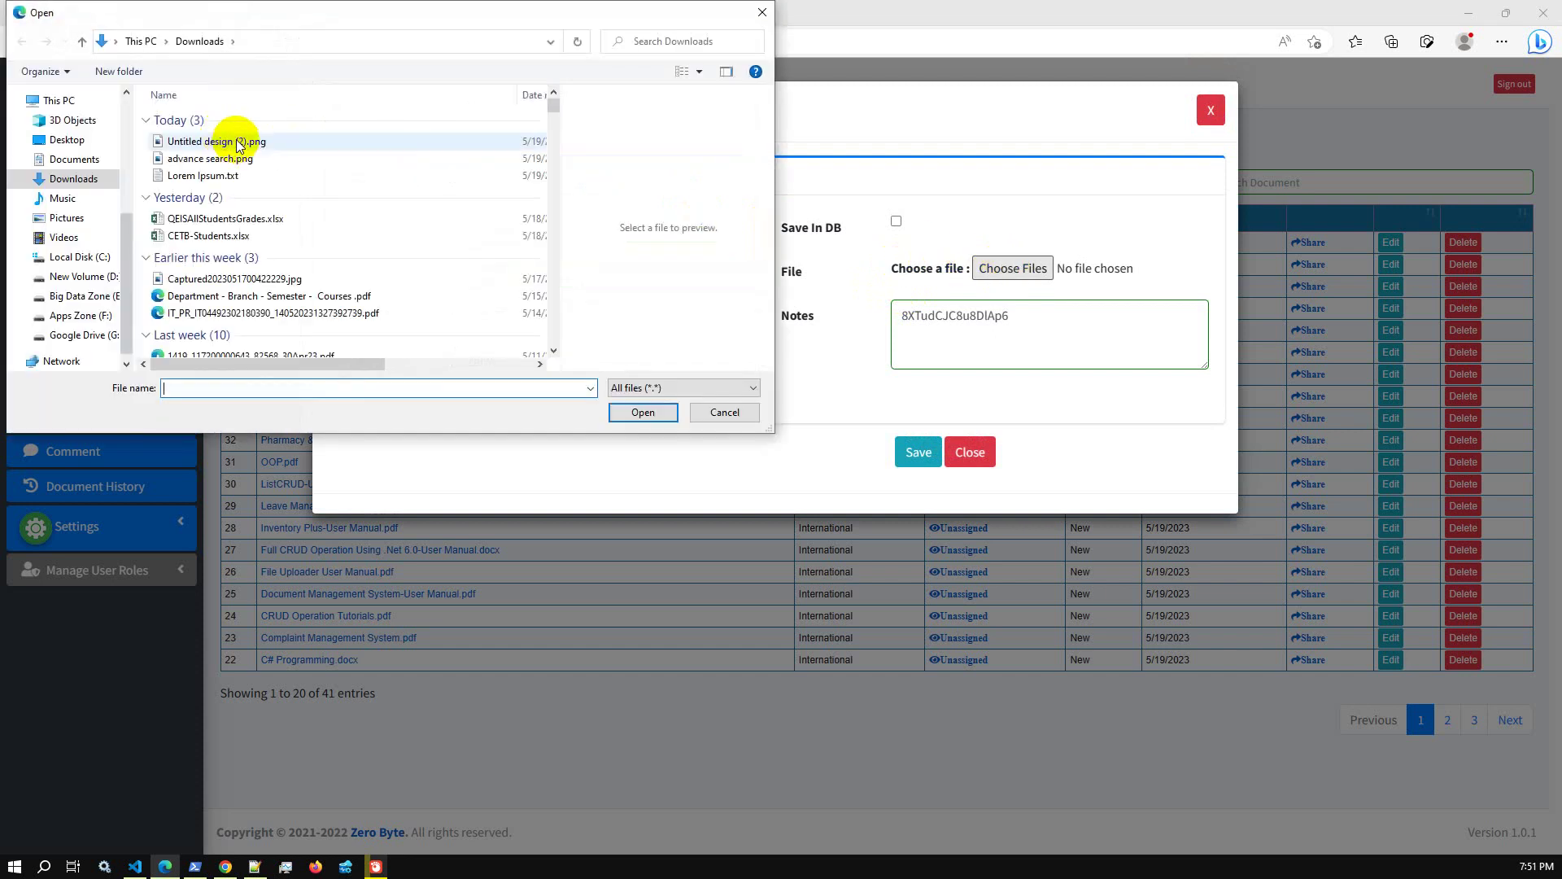
{"action": "left_click", "coordinate": [238, 145]}
{"action": "left_click", "coordinate": [216, 158], "text": "ctrl"}
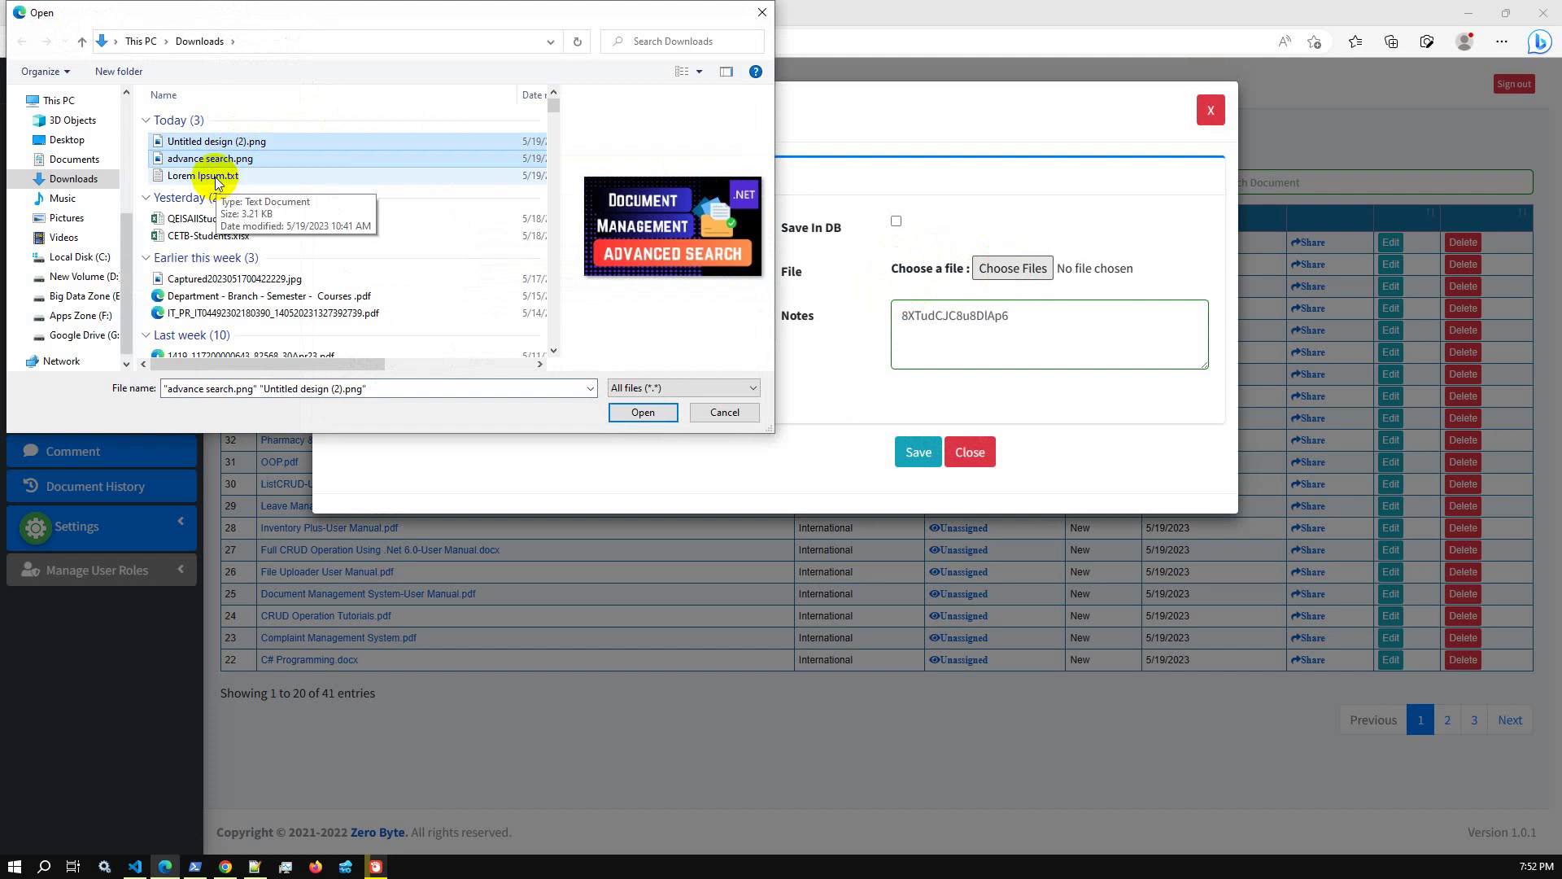
{"action": "left_click", "coordinate": [218, 176], "text": "ctrl"}
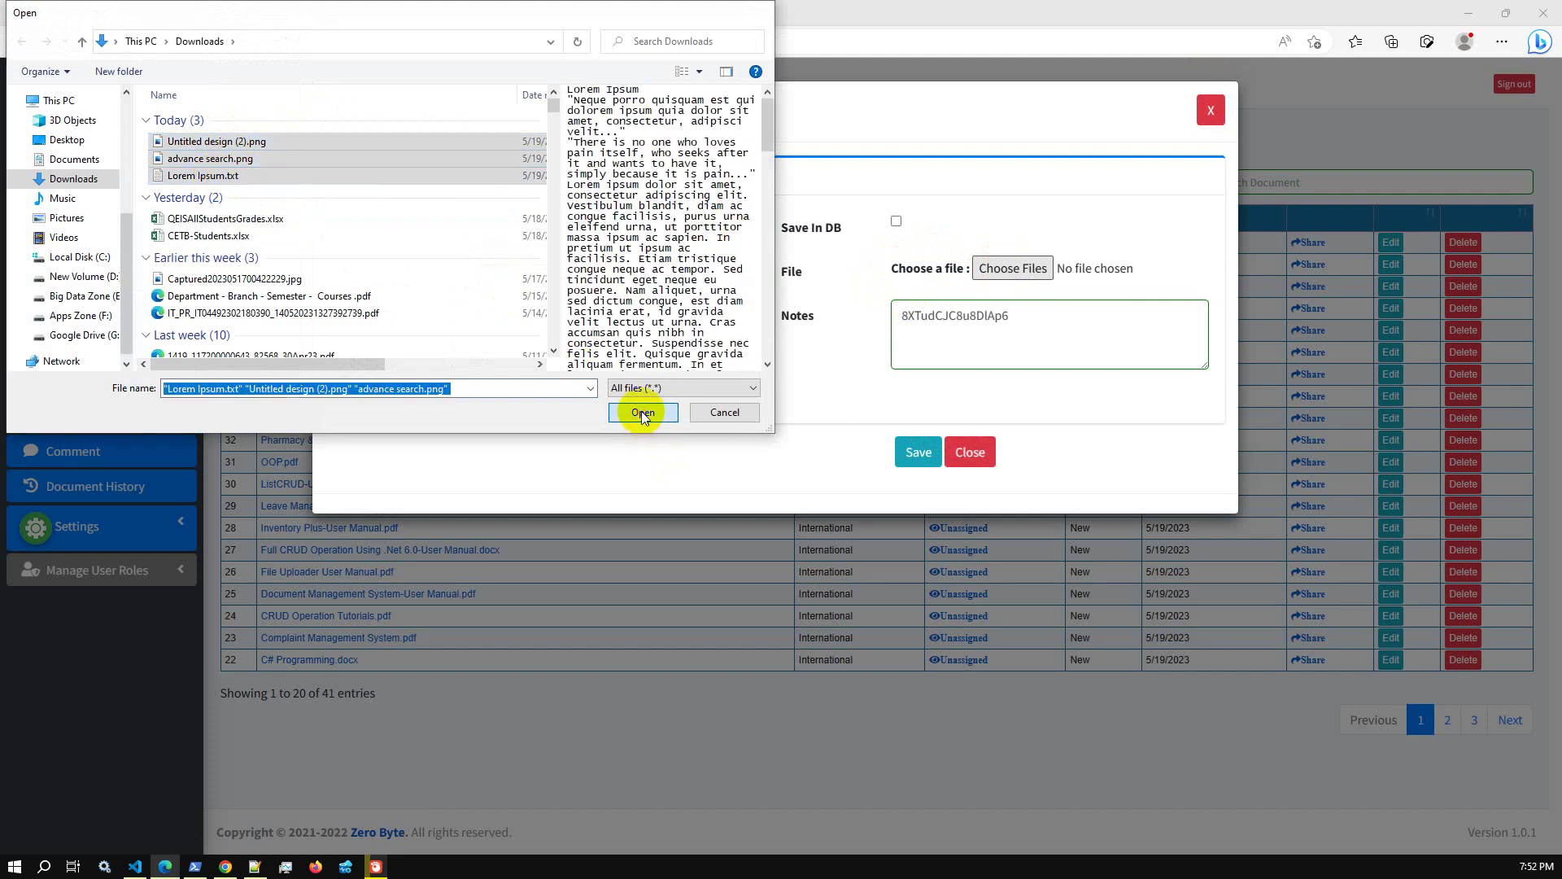
{"action": "left_click", "coordinate": [642, 412]}
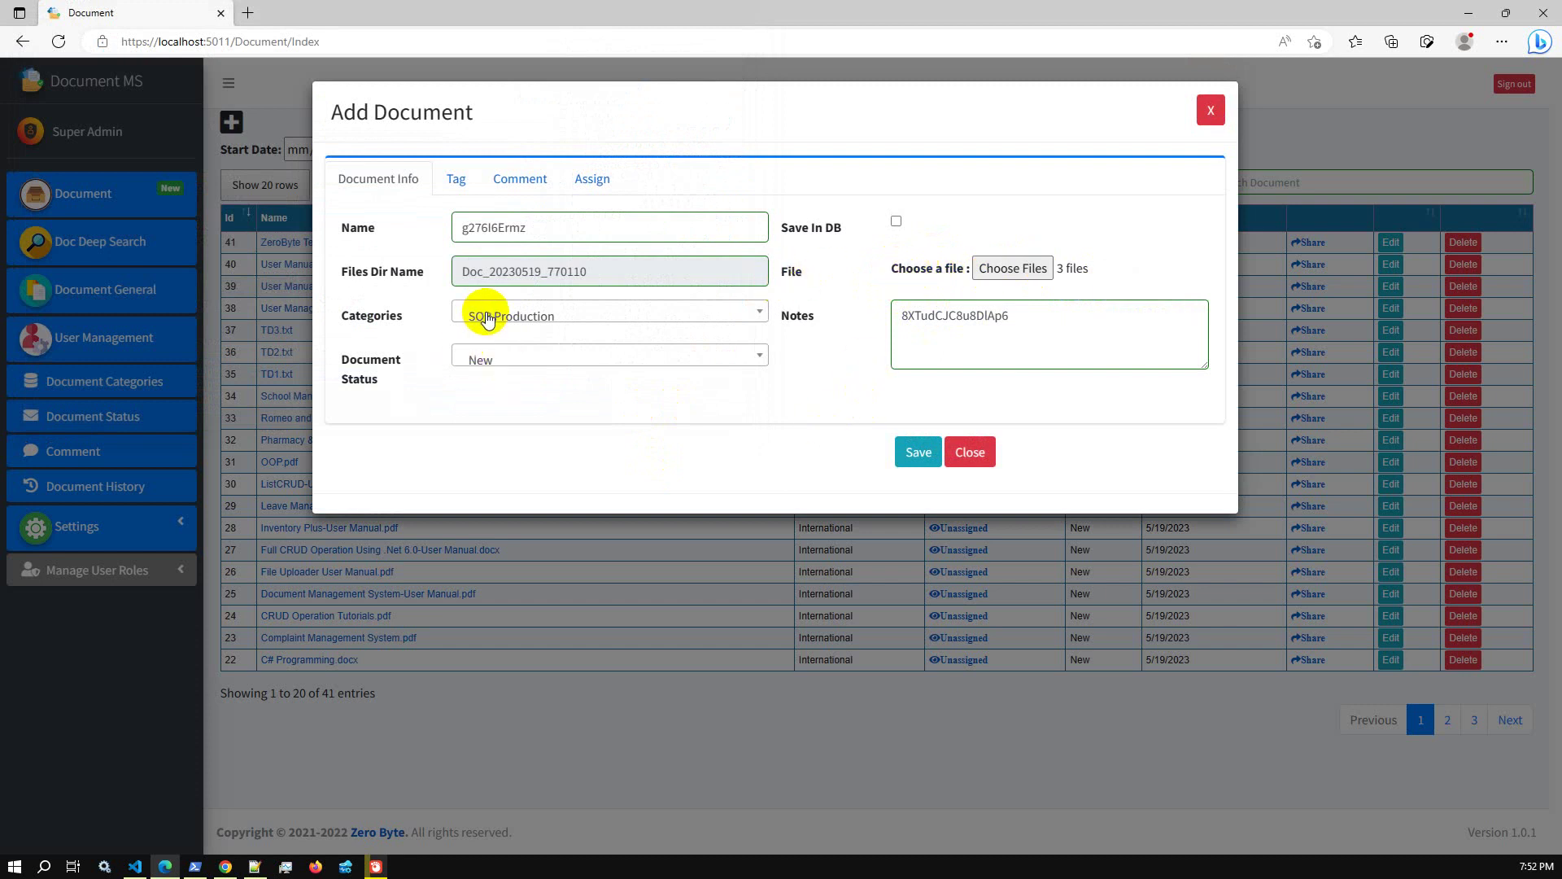
Set Tag 05 to Test abc, review the other tabs, and save the document as ID 42
{"action": "left_click", "coordinate": [455, 177]}
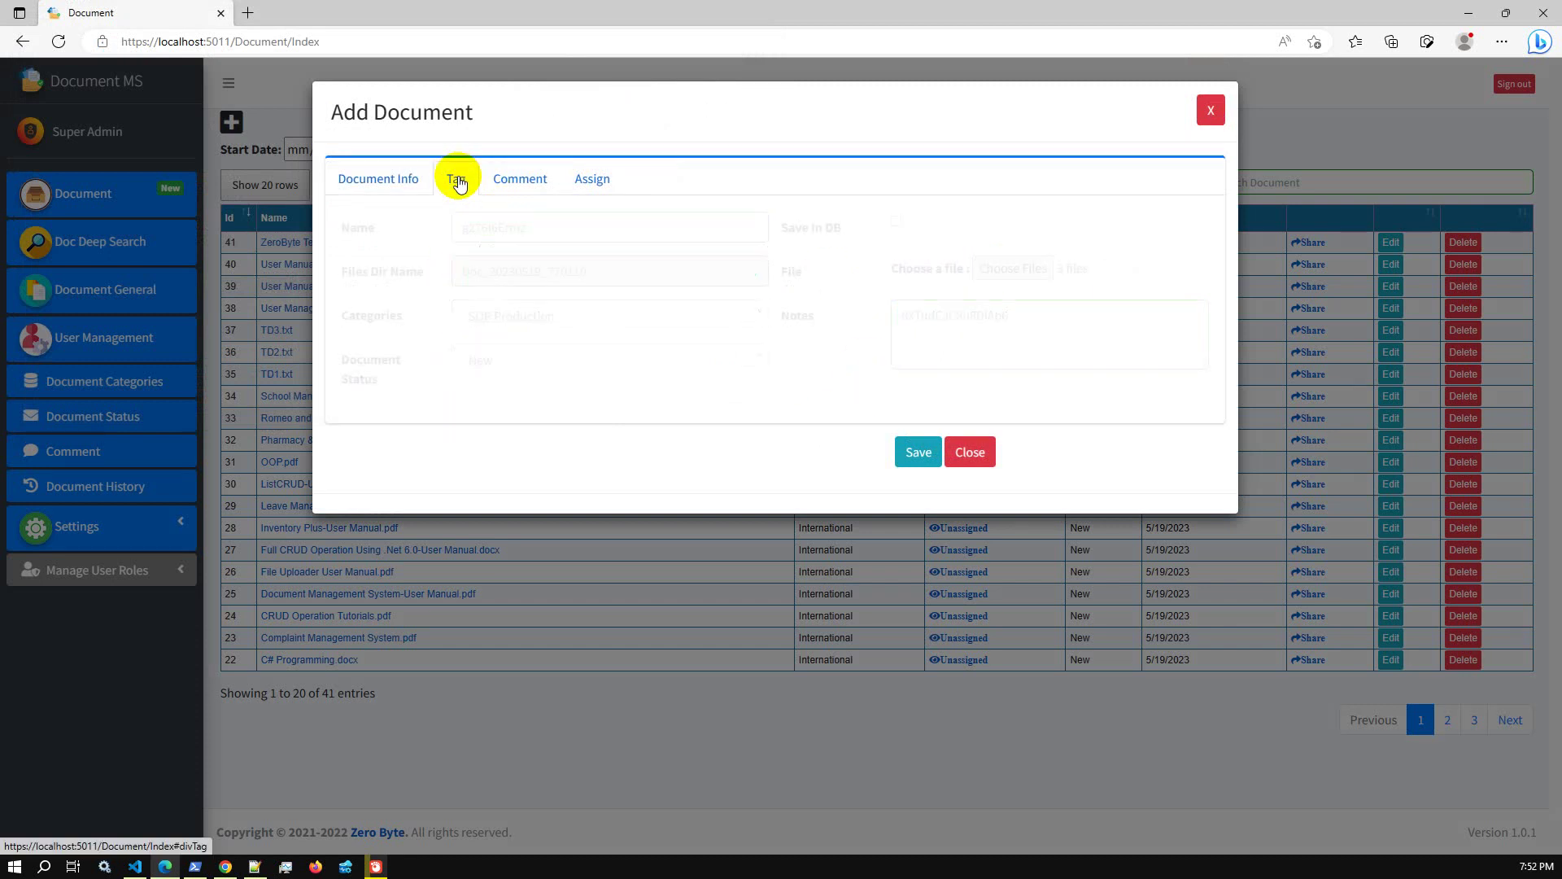
{"action": "left_click", "coordinate": [480, 405]}
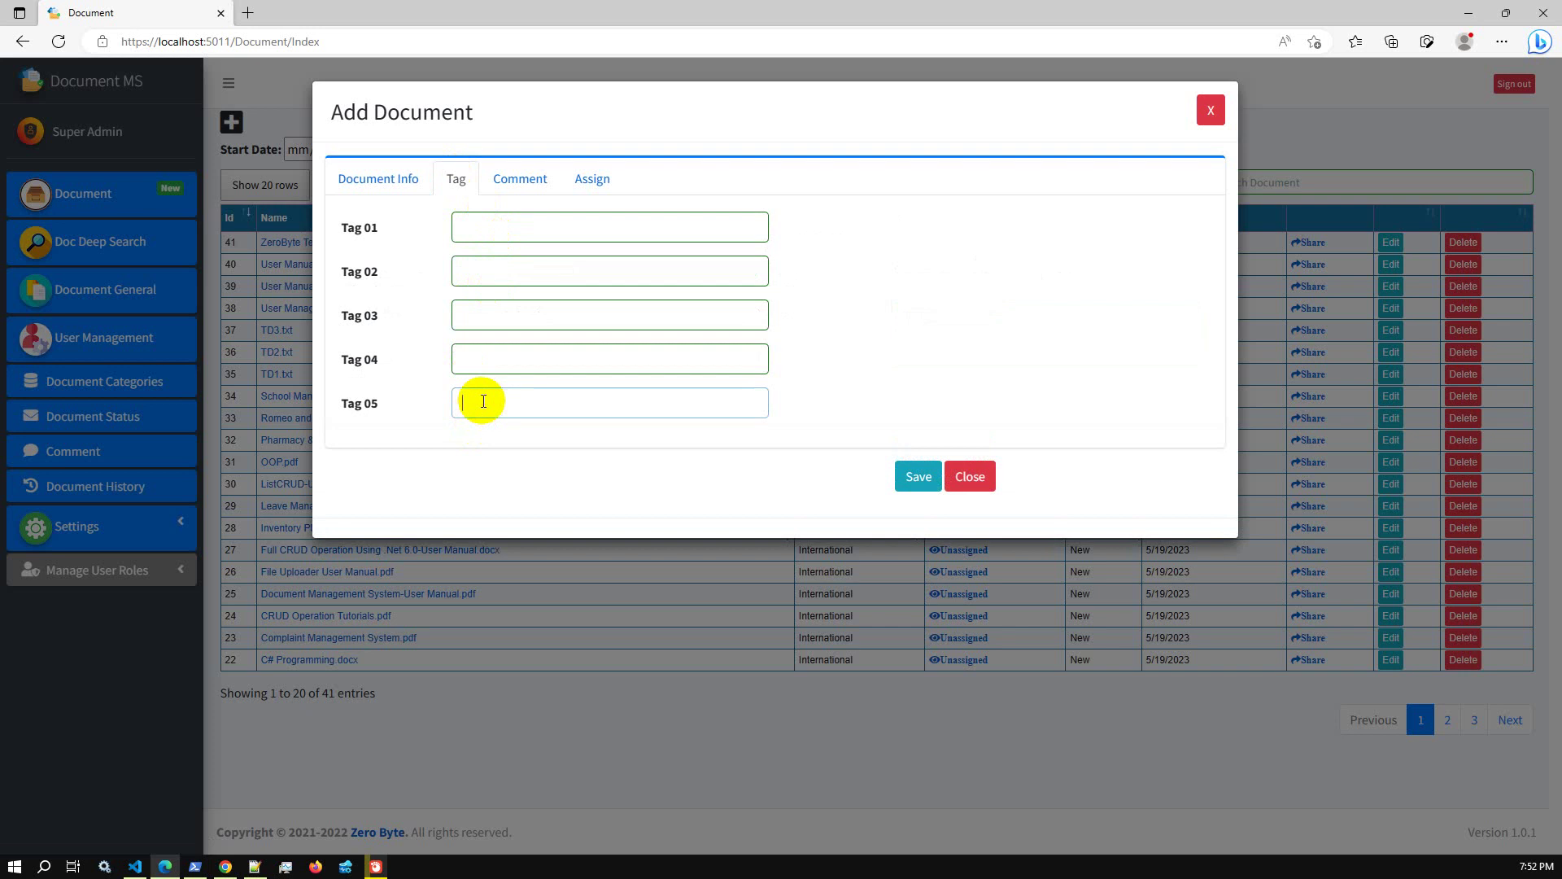
{"action": "type", "text": "Test abc"}
{"action": "left_click_drag", "start_coordinate": [516, 404], "coordinate": [410, 384]}
{"action": "left_click", "coordinate": [521, 179]}
{"action": "left_click", "coordinate": [592, 179]}
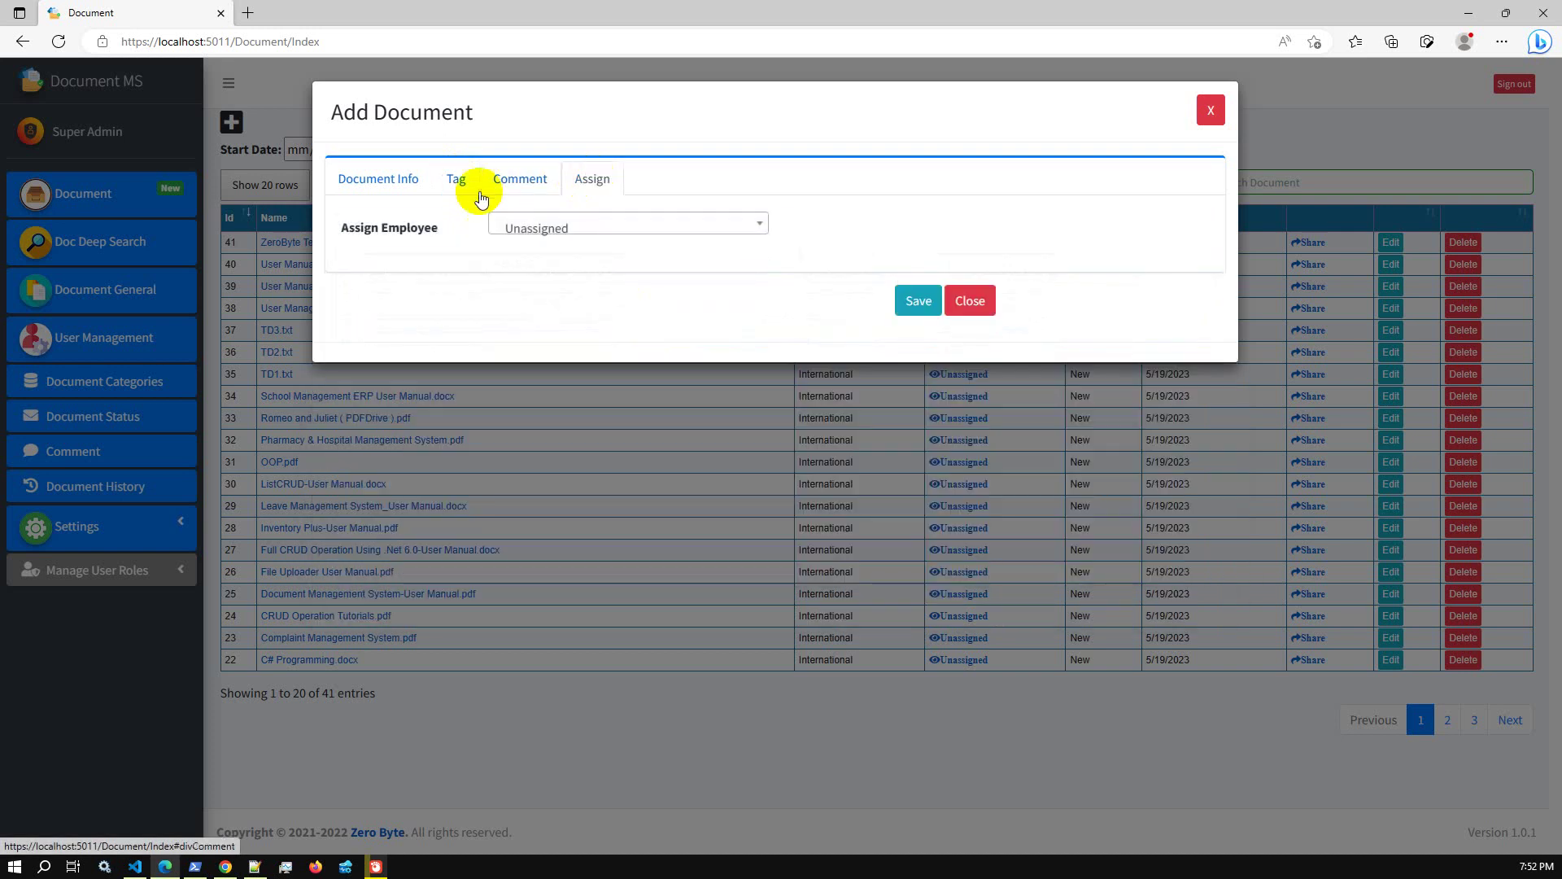
{"action": "left_click", "coordinate": [378, 179]}
{"action": "left_click", "coordinate": [930, 460]}
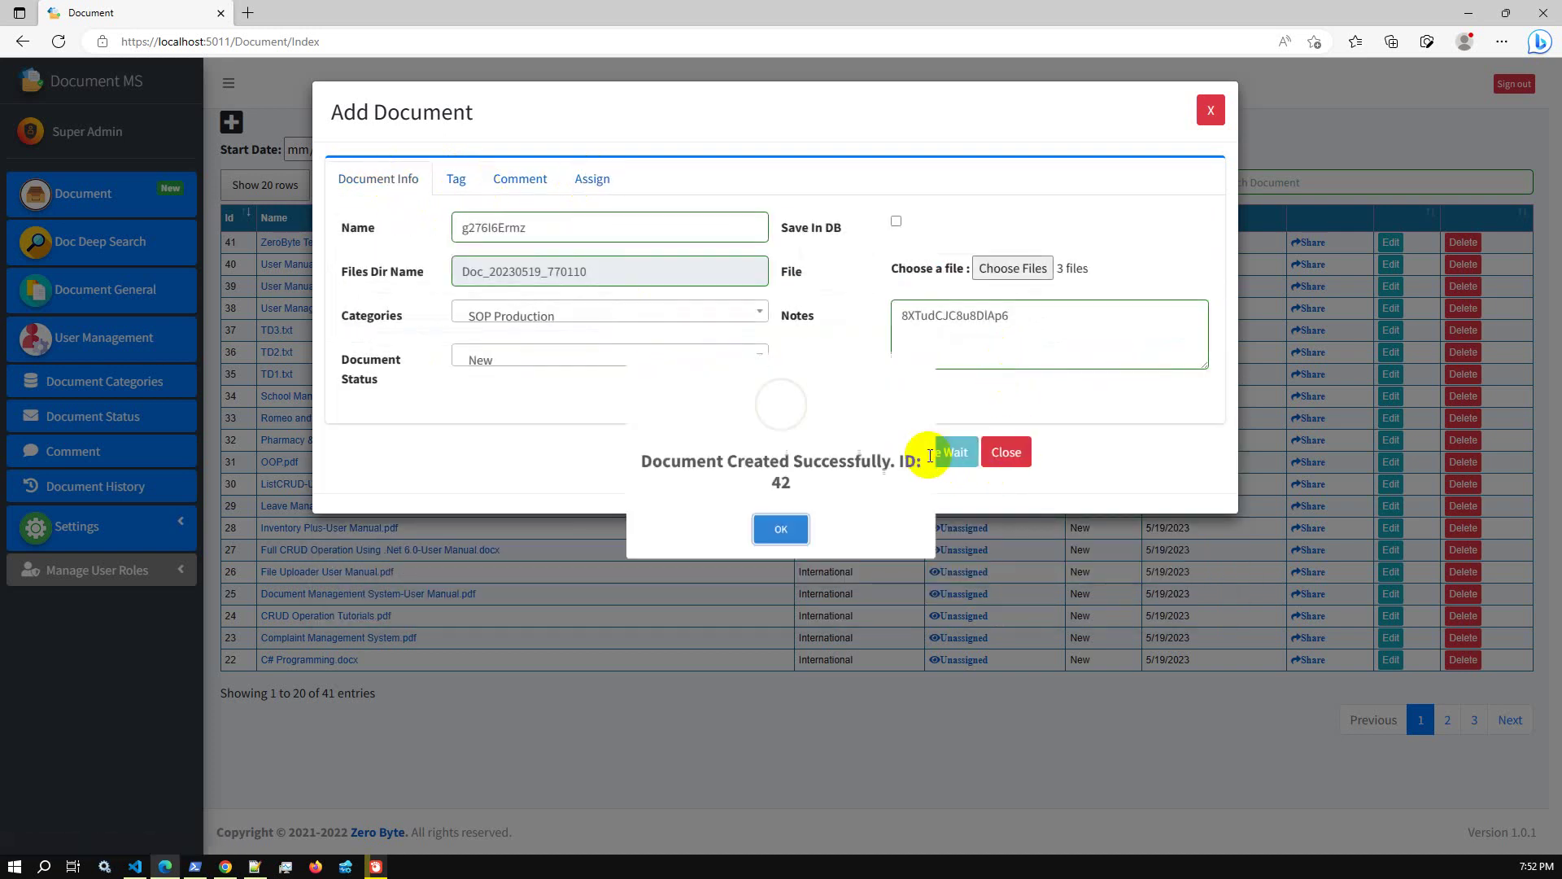
Dismiss the confirmation and review document 42's File Details and Info tabs, including its file path
{"action": "left_click", "coordinate": [766, 562]}
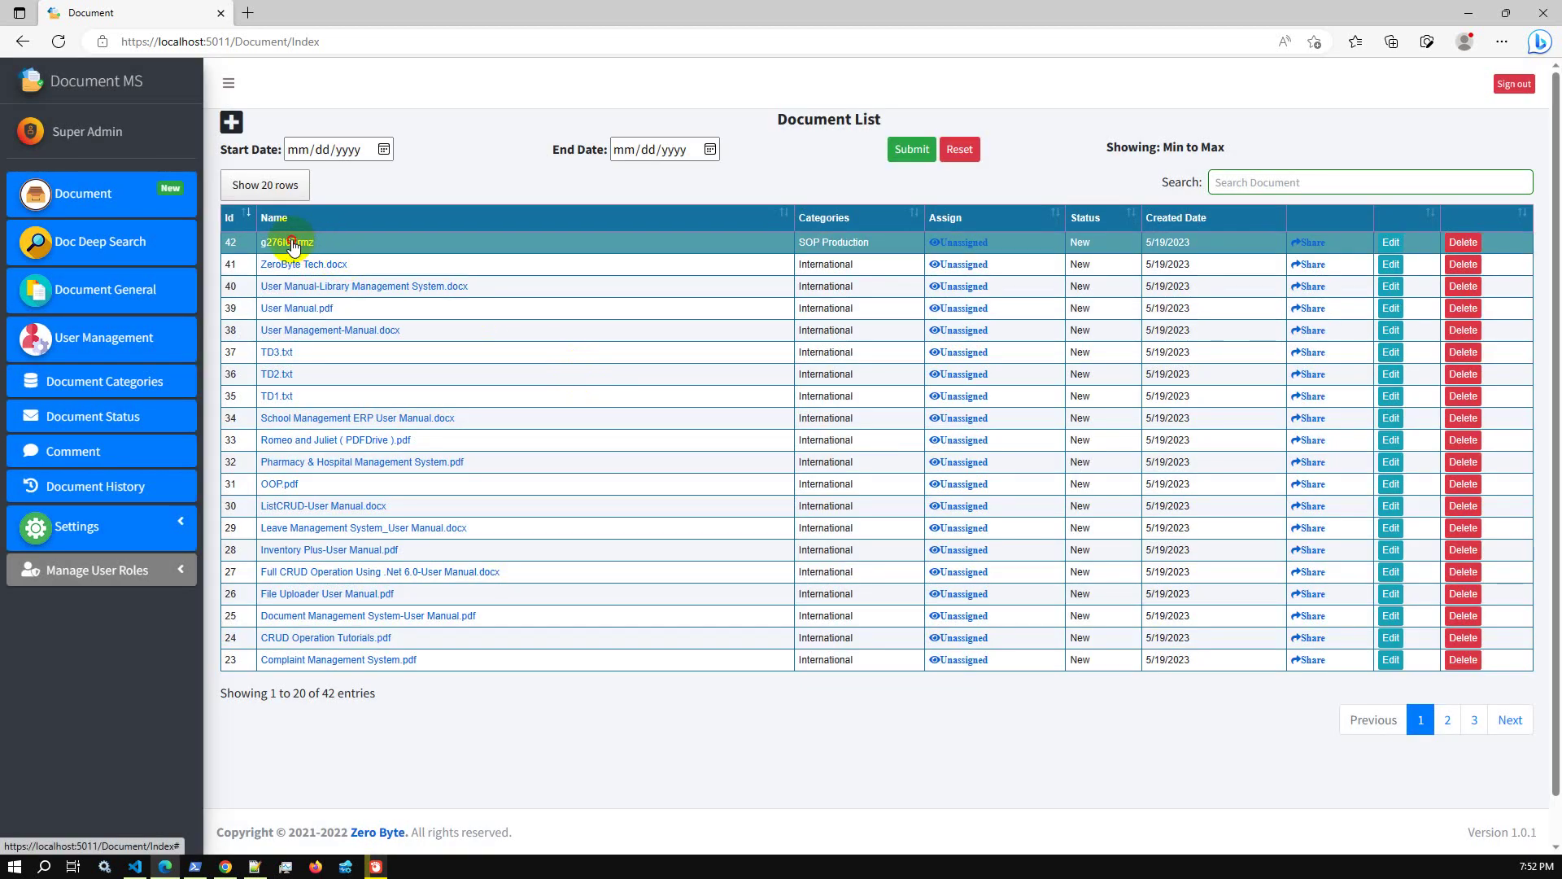
{"action": "left_click", "coordinate": [292, 242]}
{"action": "left_click", "coordinate": [410, 184]}
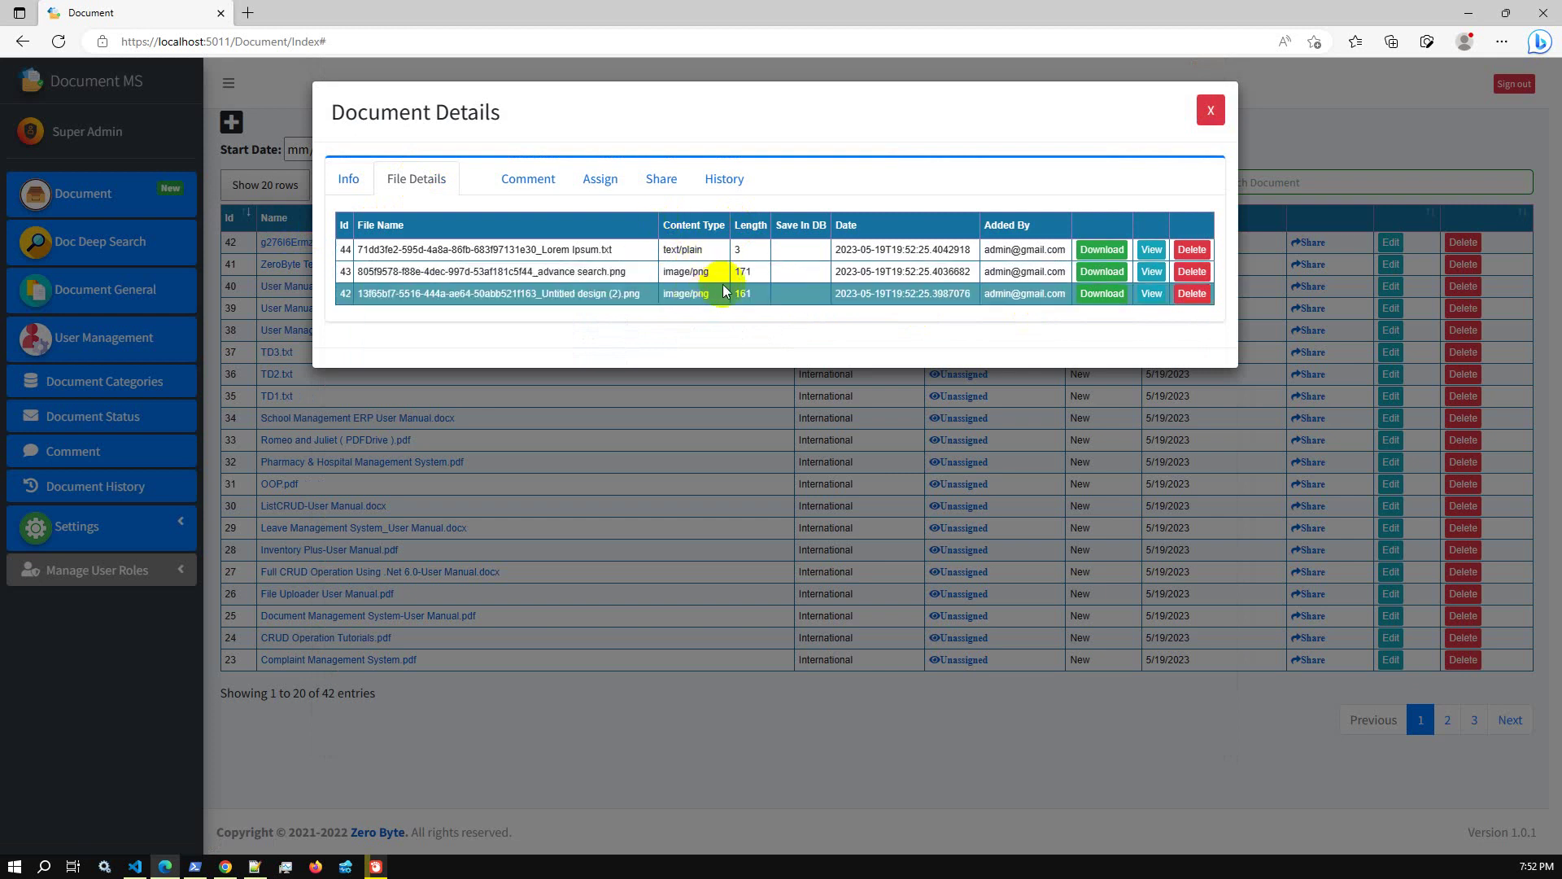
{"action": "left_click", "coordinate": [345, 184]}
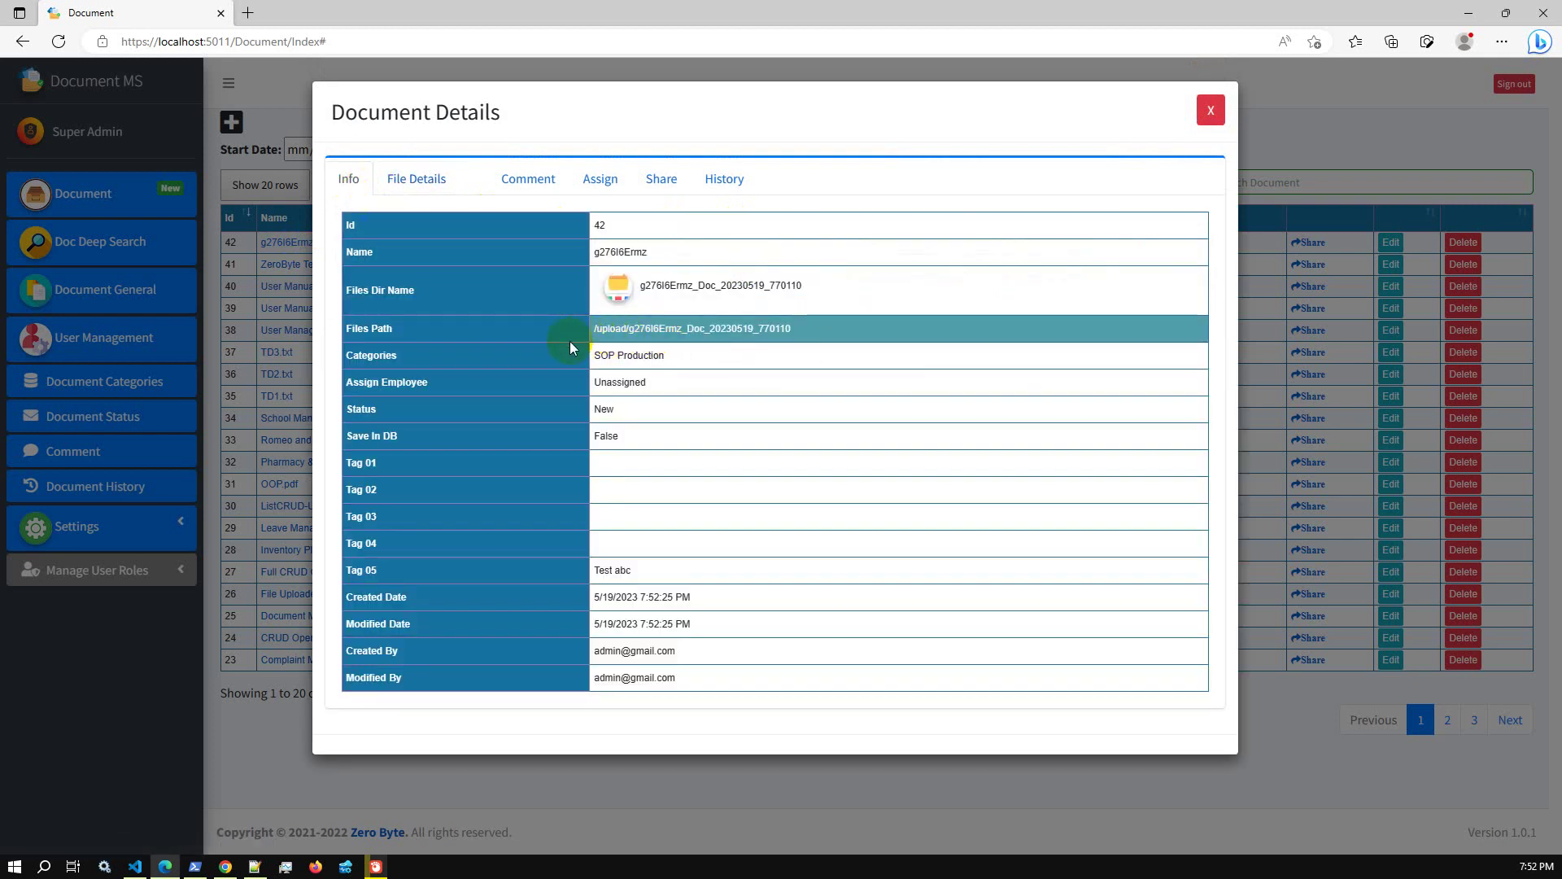
{"action": "left_click_drag", "start_coordinate": [594, 333], "coordinate": [799, 333]}
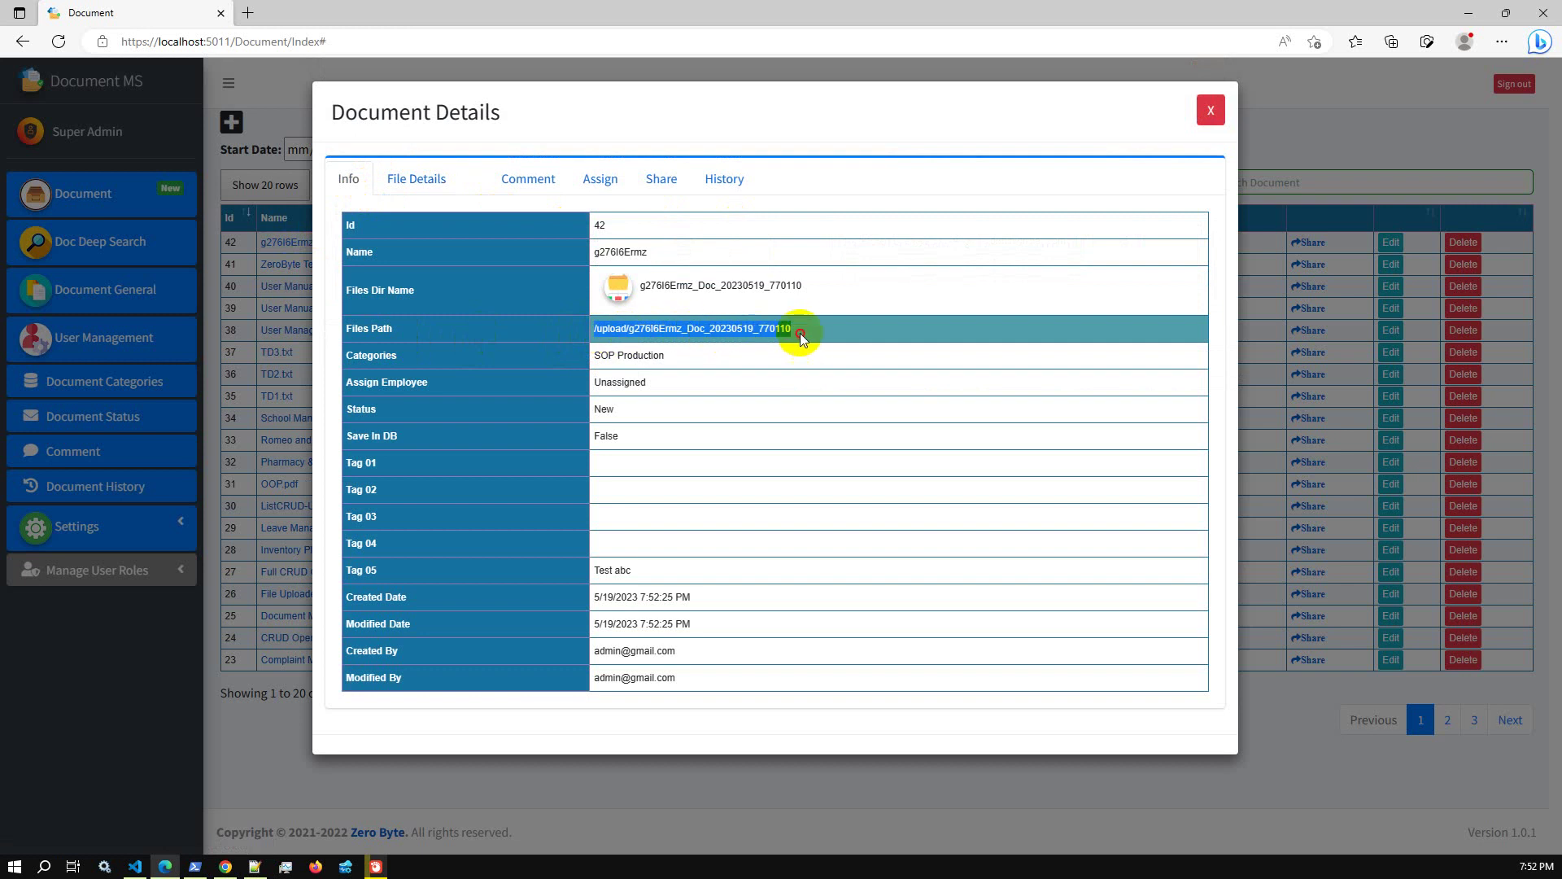
{"action": "double_click", "coordinate": [673, 287]}
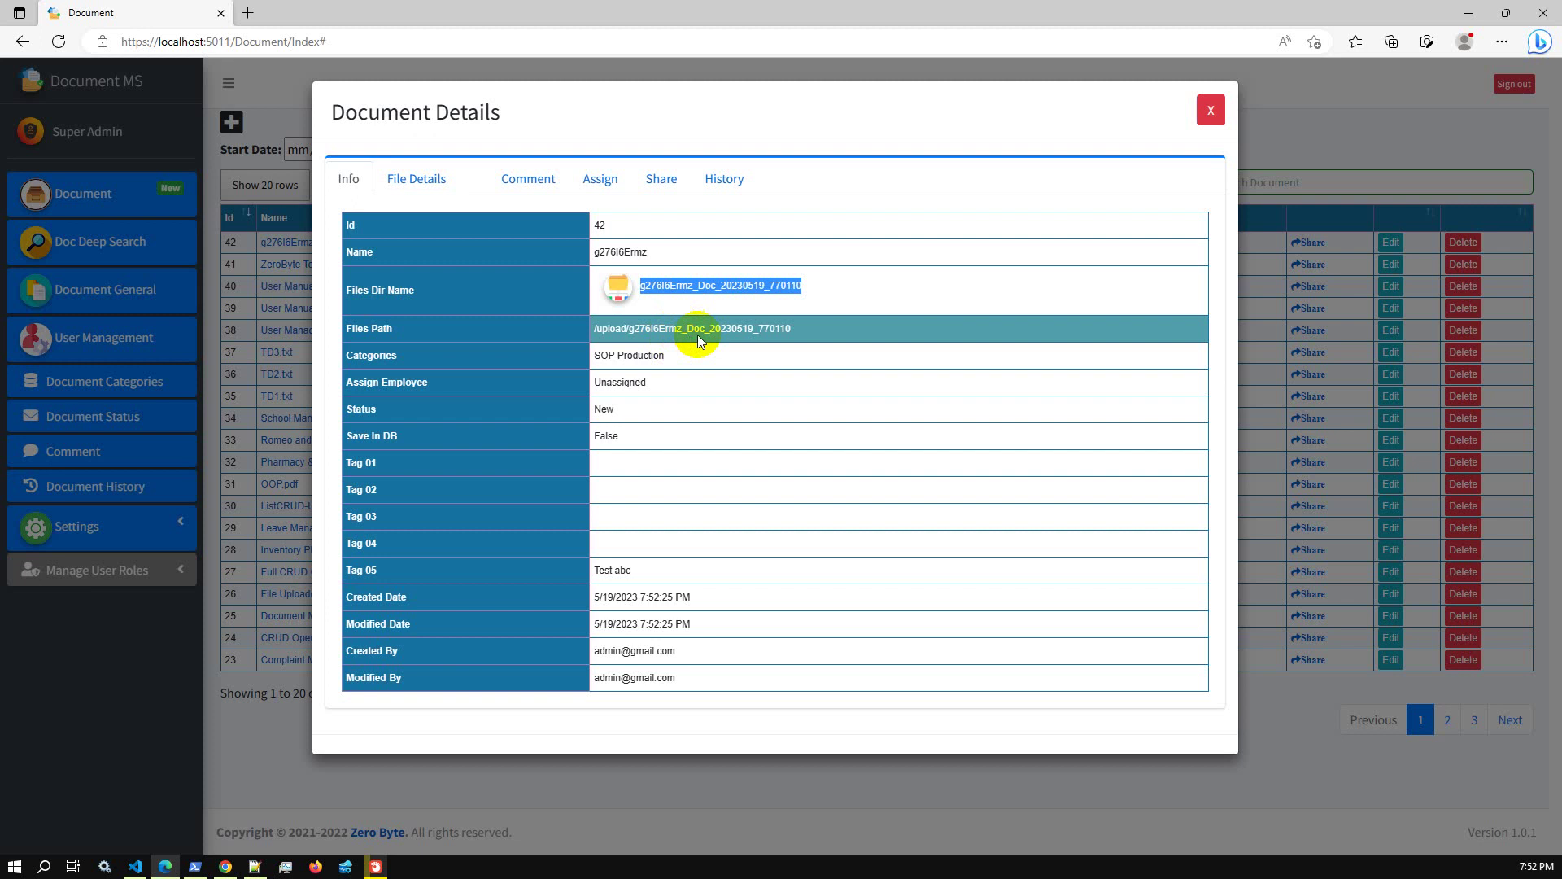
{"action": "left_click", "coordinate": [1208, 110]}
Reopen document 42's details, recheck its attached files and general info, and close it
{"action": "left_click", "coordinate": [304, 244]}
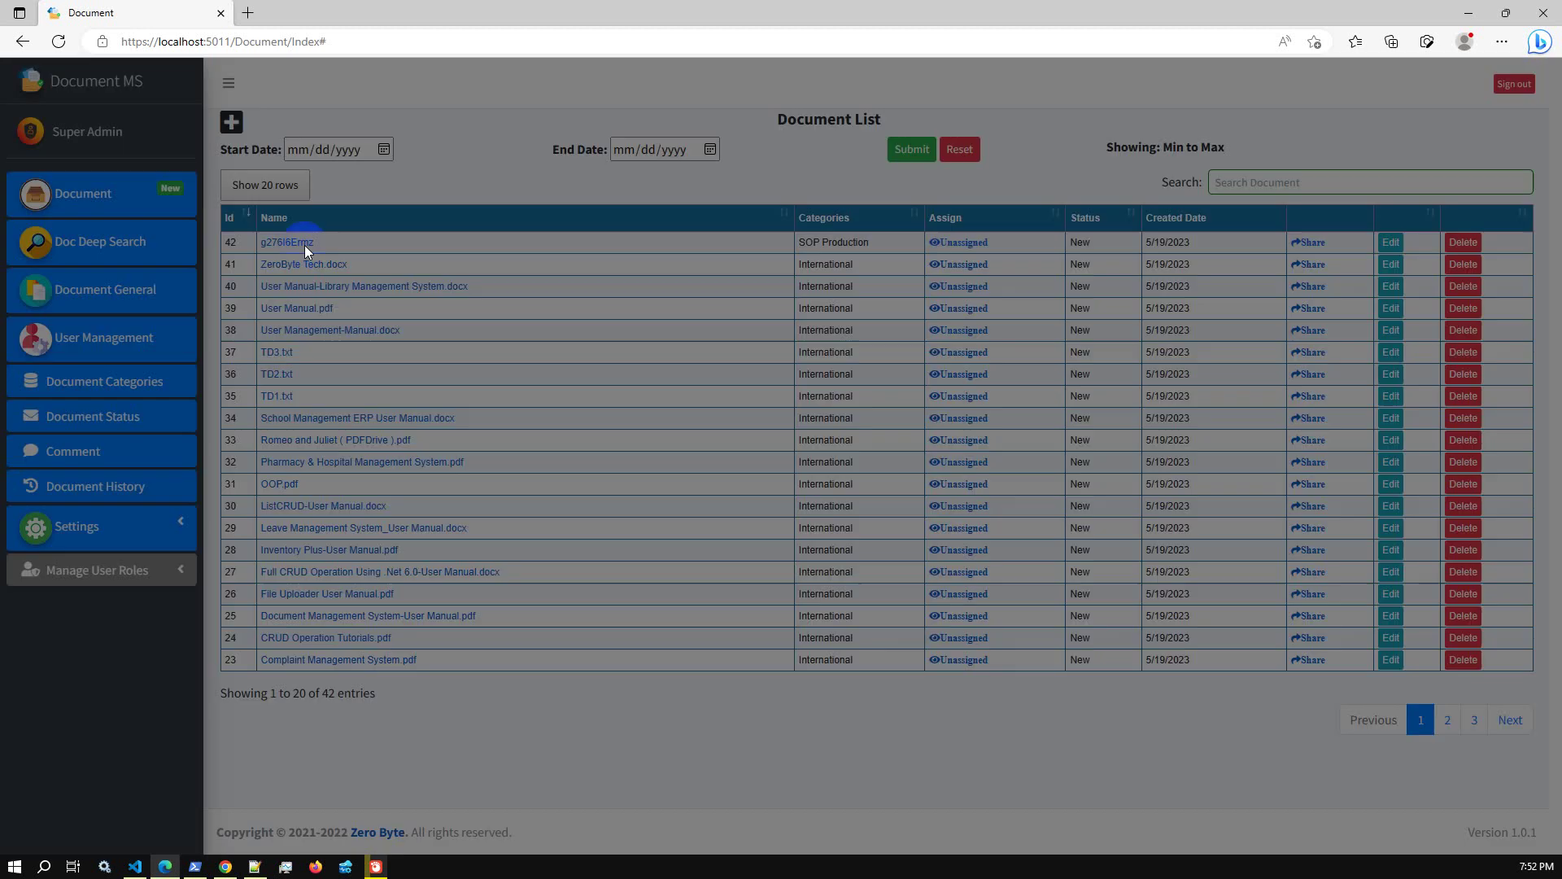
{"action": "left_click", "coordinate": [415, 179]}
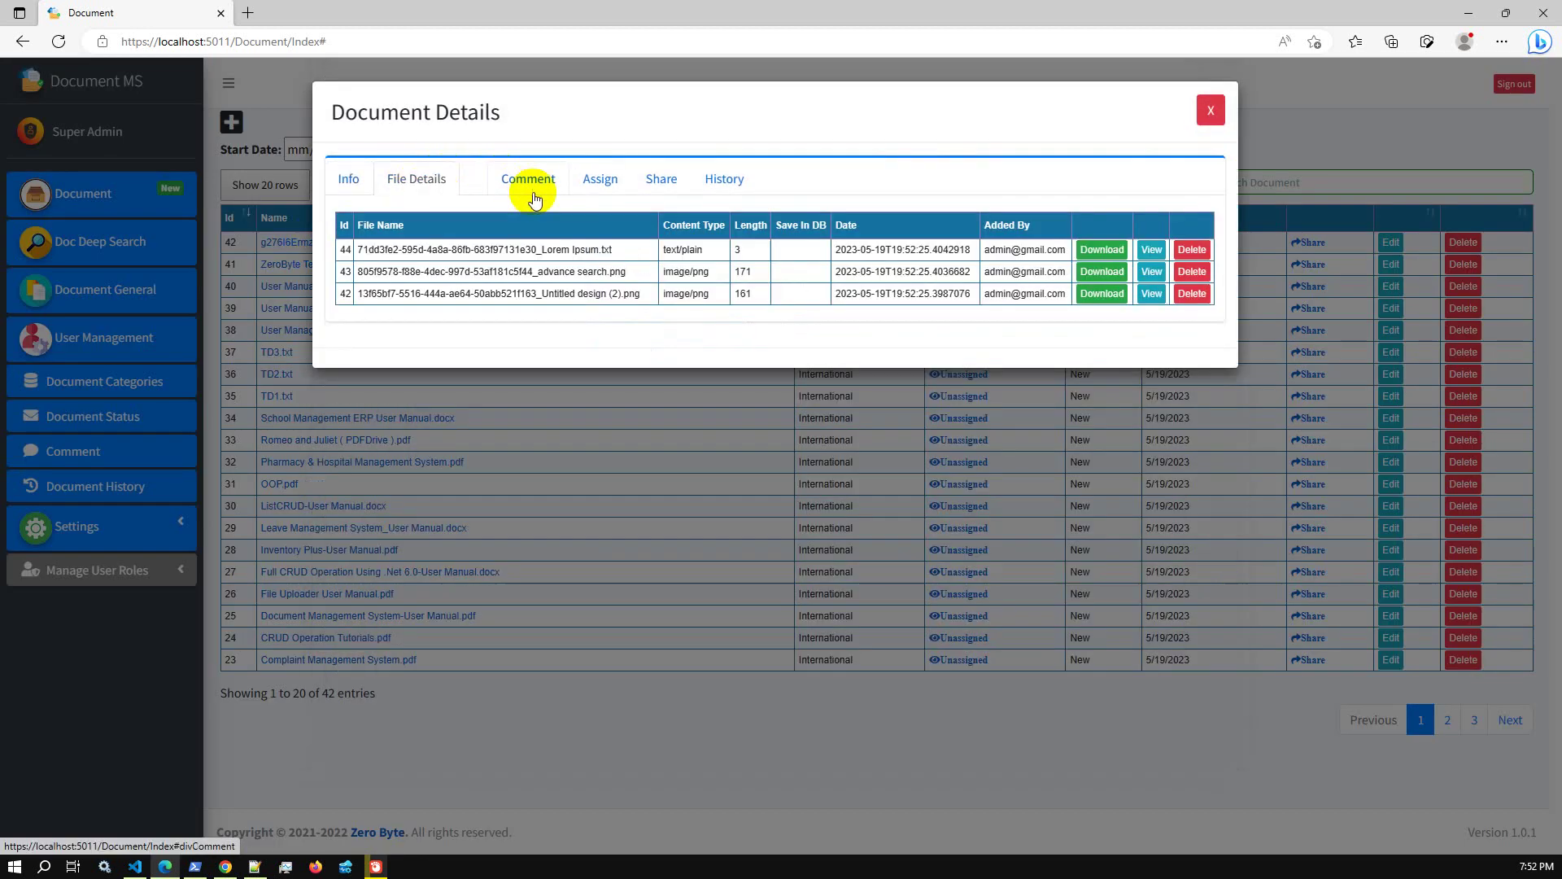
{"action": "left_click", "coordinate": [354, 179]}
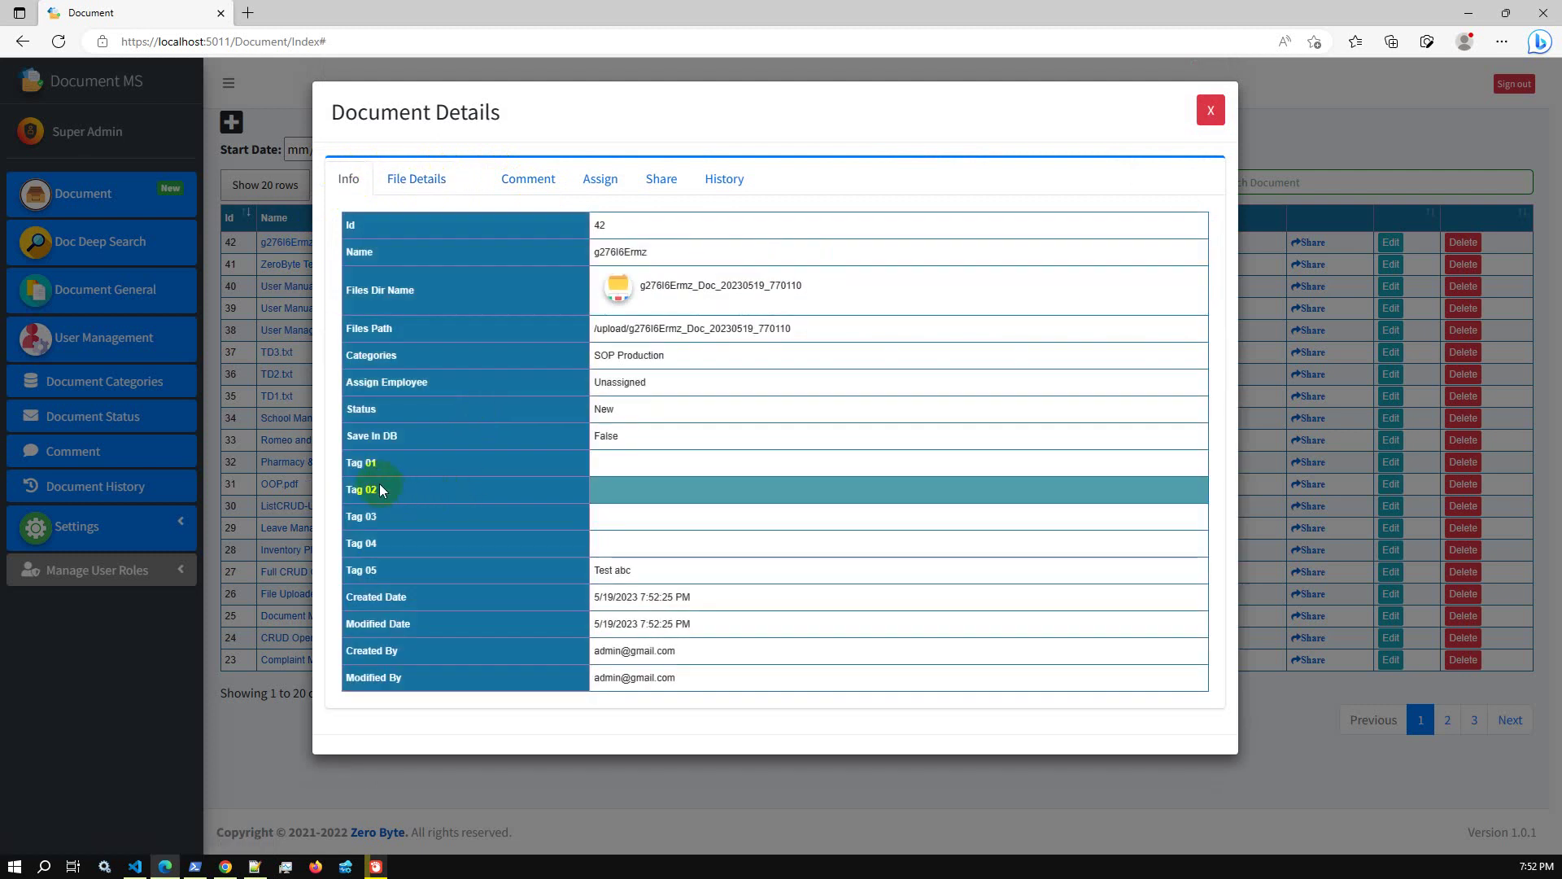
{"action": "left_click", "coordinate": [1211, 109]}
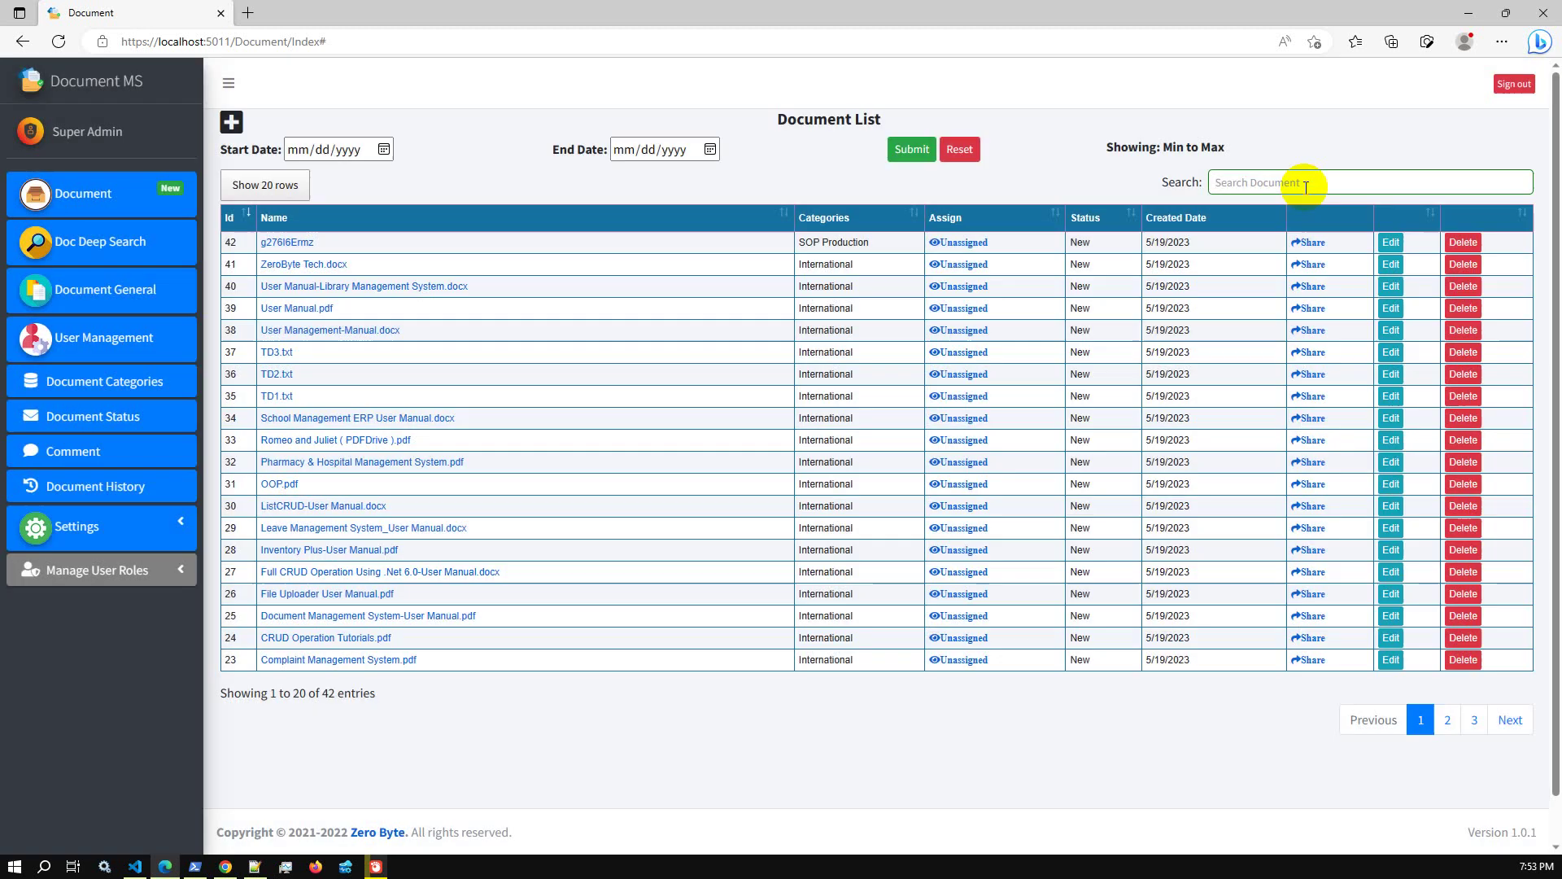
Search the document list for 'Test abc', reset and clear the search, then open Doc Deep Search
{"action": "left_click", "coordinate": [1257, 181]}
{"action": "type", "text": "Test abc"}
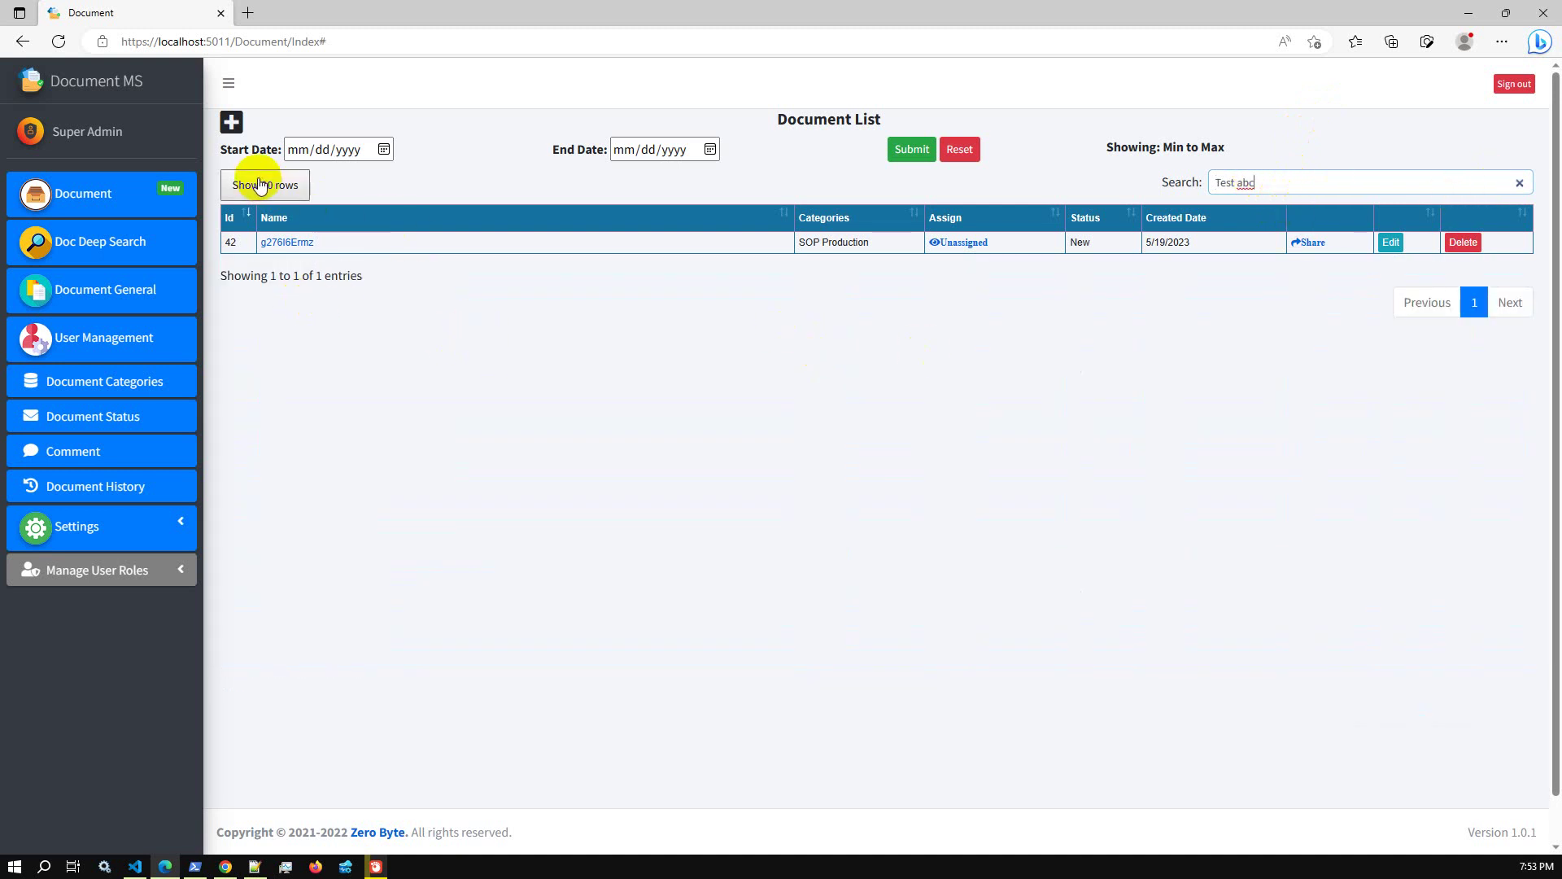
{"action": "left_click", "coordinate": [962, 152]}
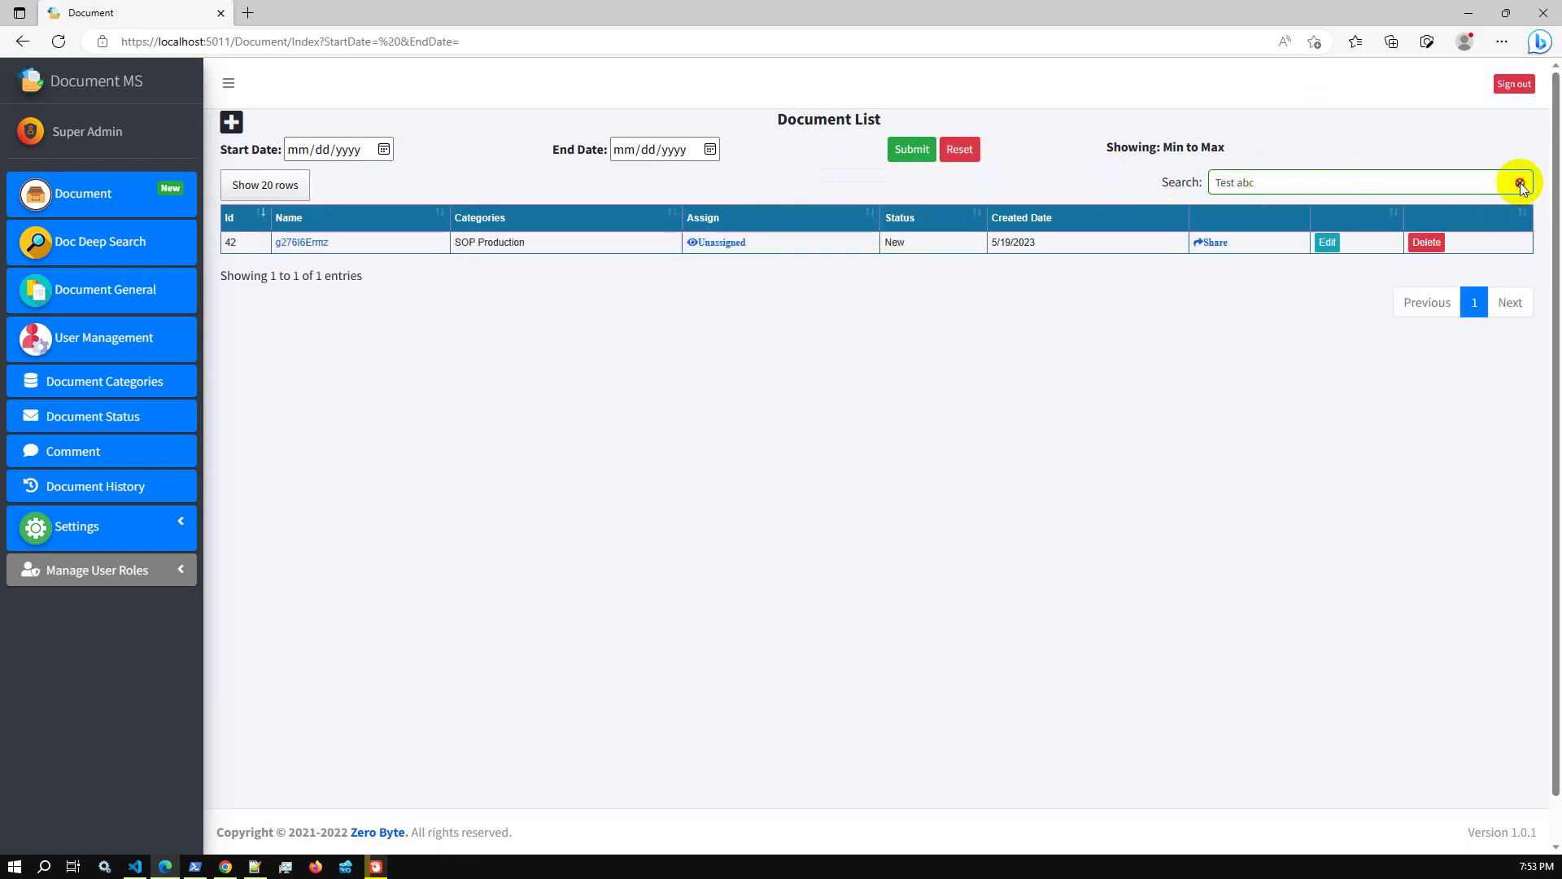
{"action": "left_click", "coordinate": [1518, 182]}
{"action": "left_click", "coordinate": [122, 256]}
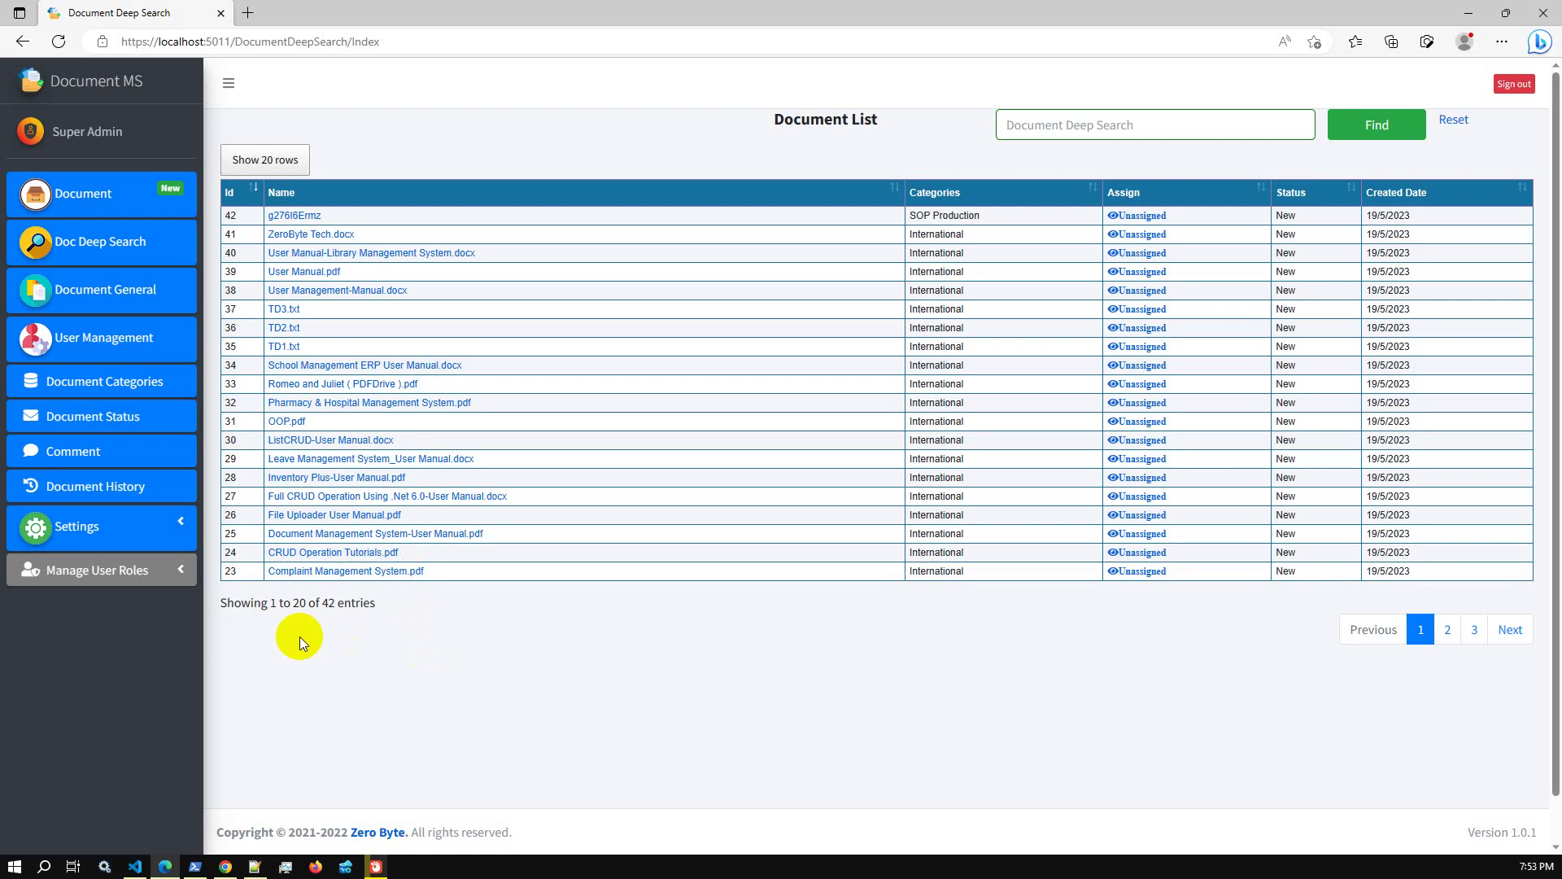
View Document General, sign out, browse the Public Document list, and sign back in as admin
{"action": "left_click", "coordinate": [144, 303]}
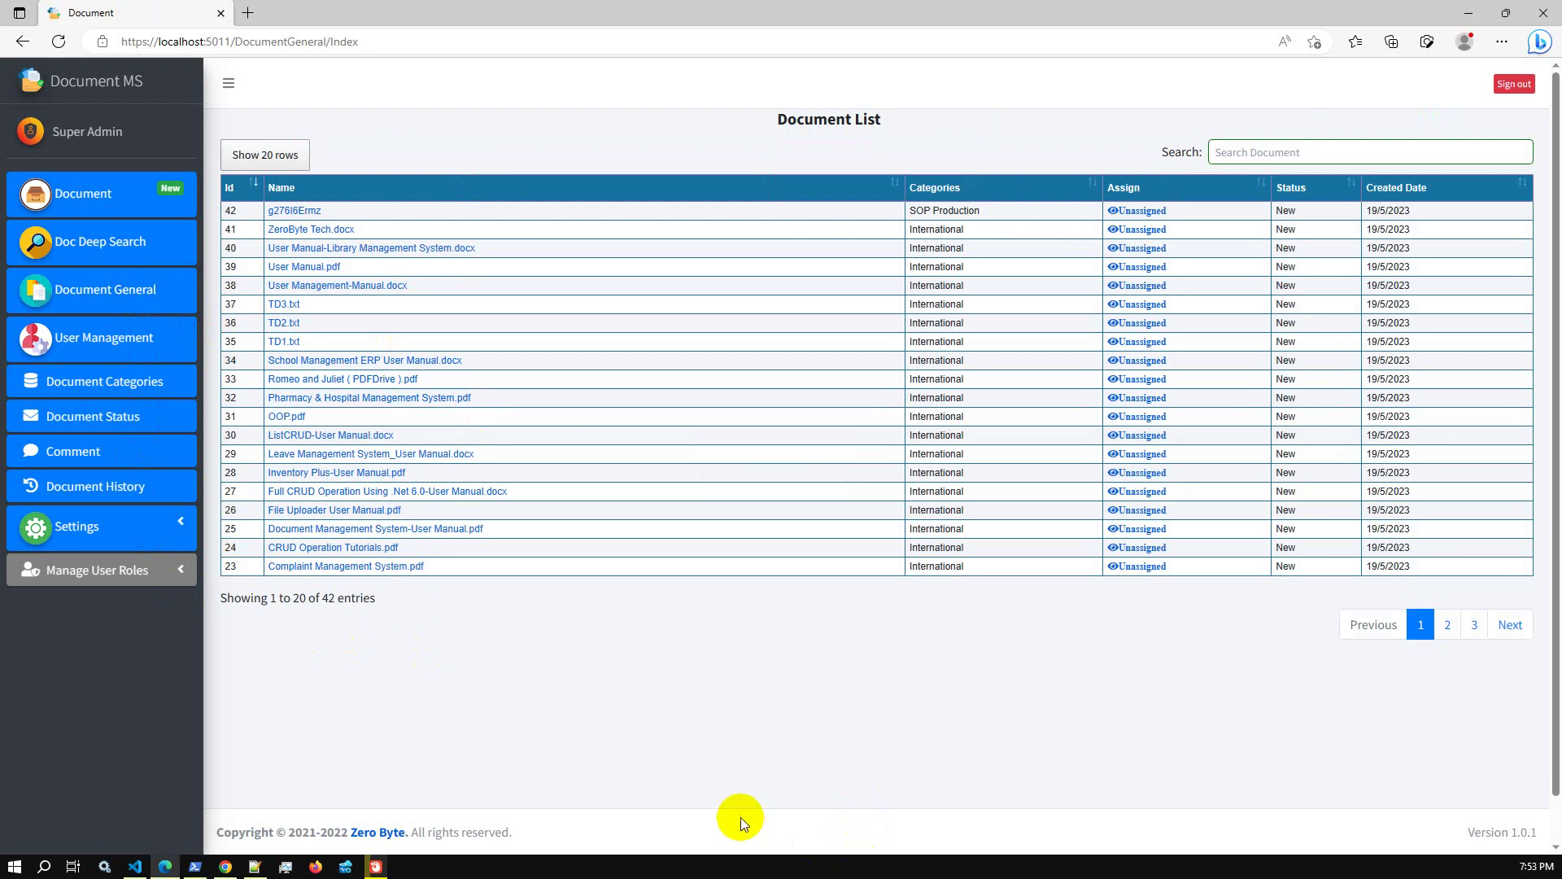
{"action": "left_click", "coordinate": [1509, 90]}
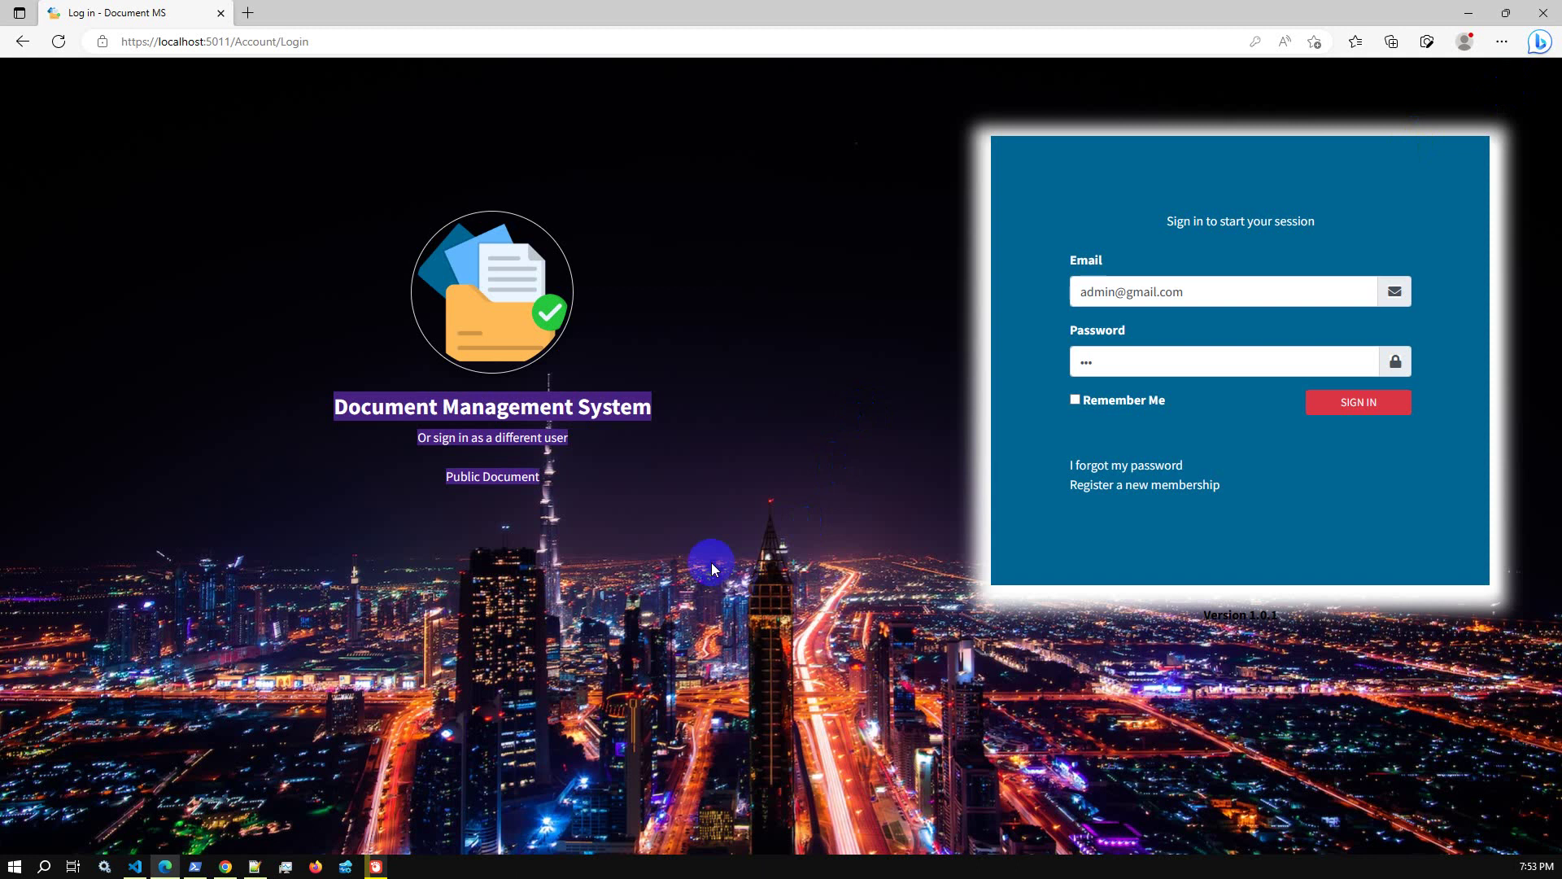
{"action": "left_click", "coordinate": [465, 489]}
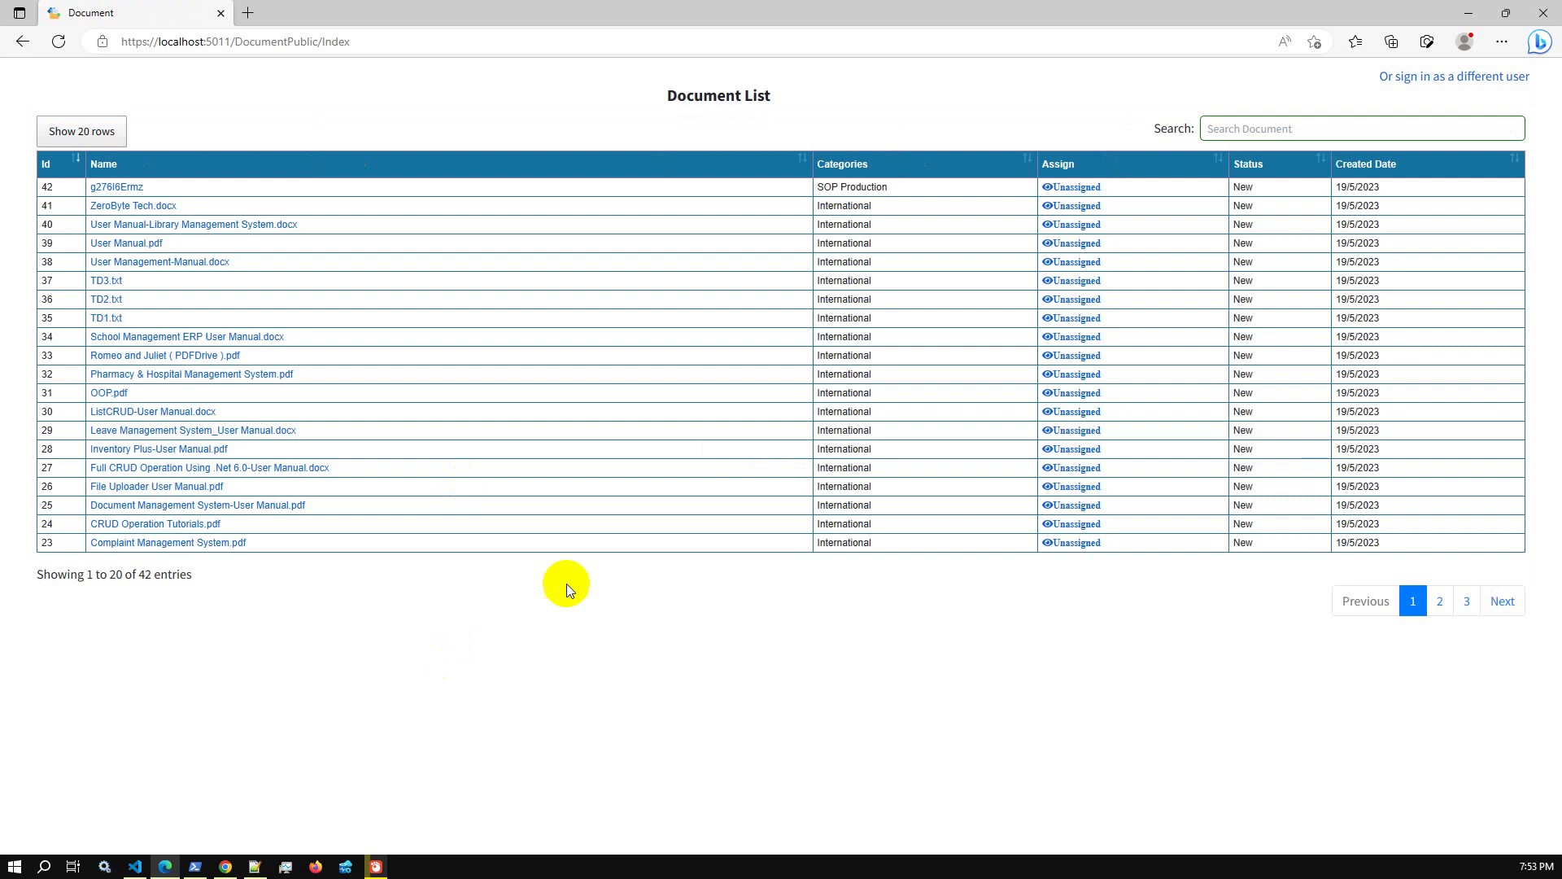
{"action": "left_click", "coordinate": [1487, 78]}
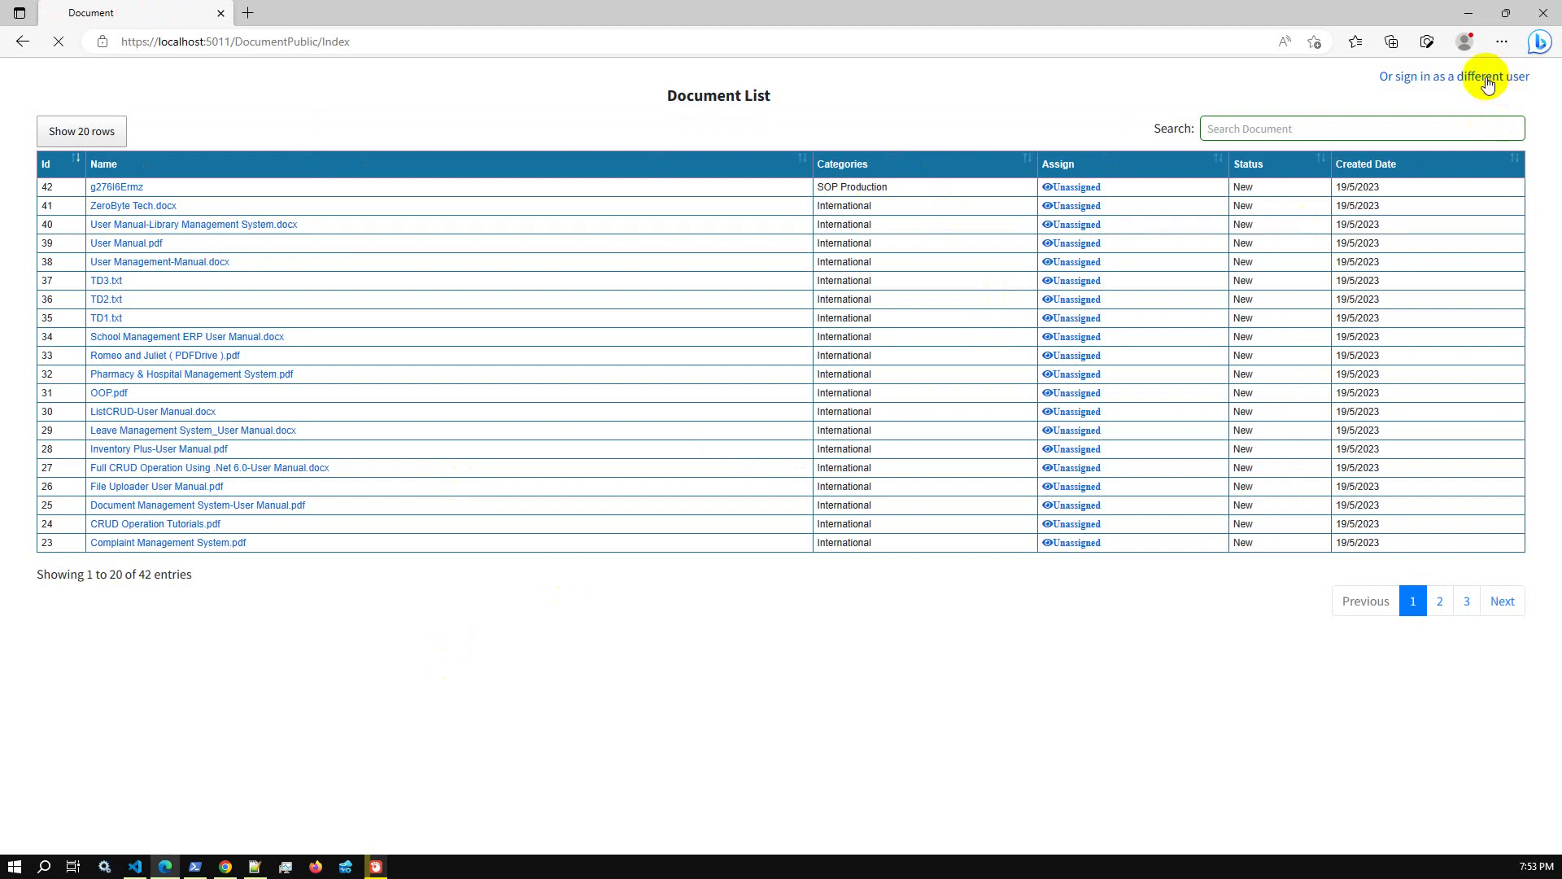
{"action": "left_click", "coordinate": [1369, 404]}
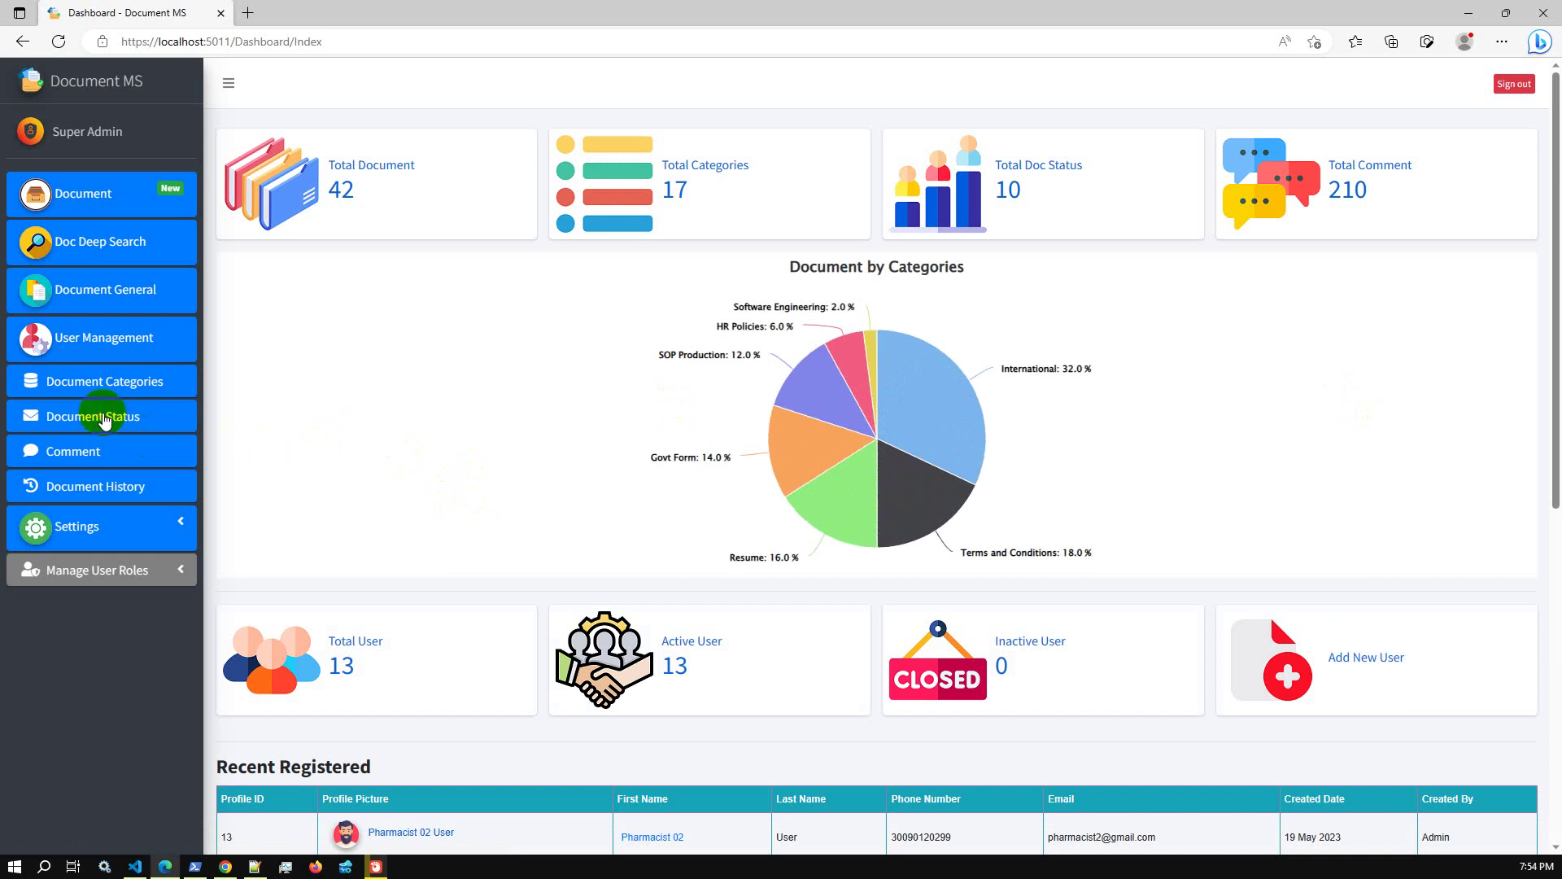
Go to User Management, then expand Manage User Roles and choose its Manage User Roles item
{"action": "left_click", "coordinate": [113, 330]}
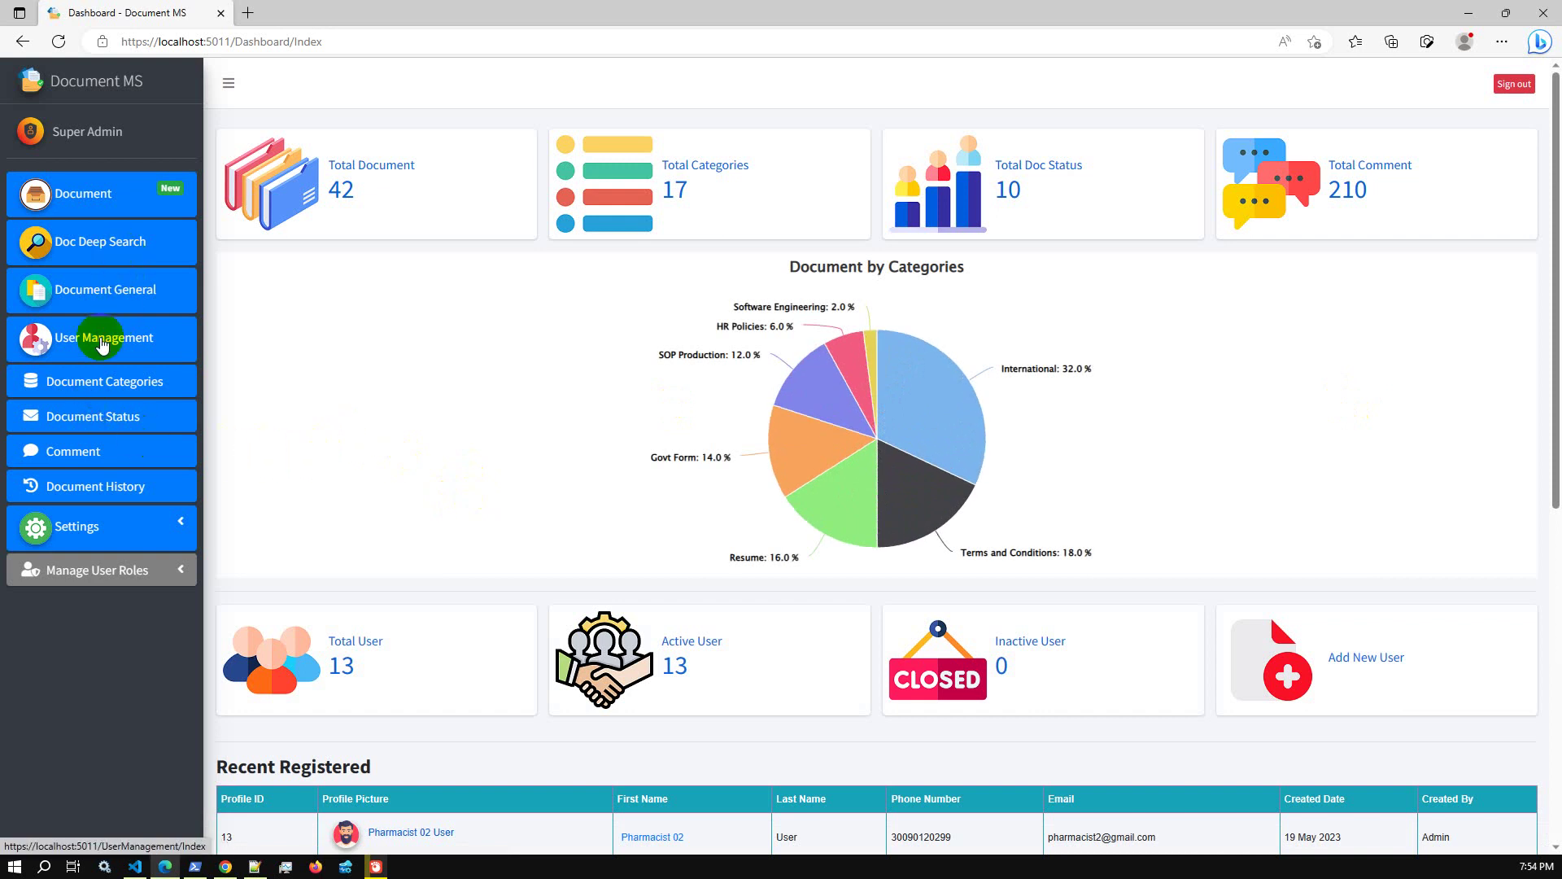
{"action": "left_click", "coordinate": [103, 345]}
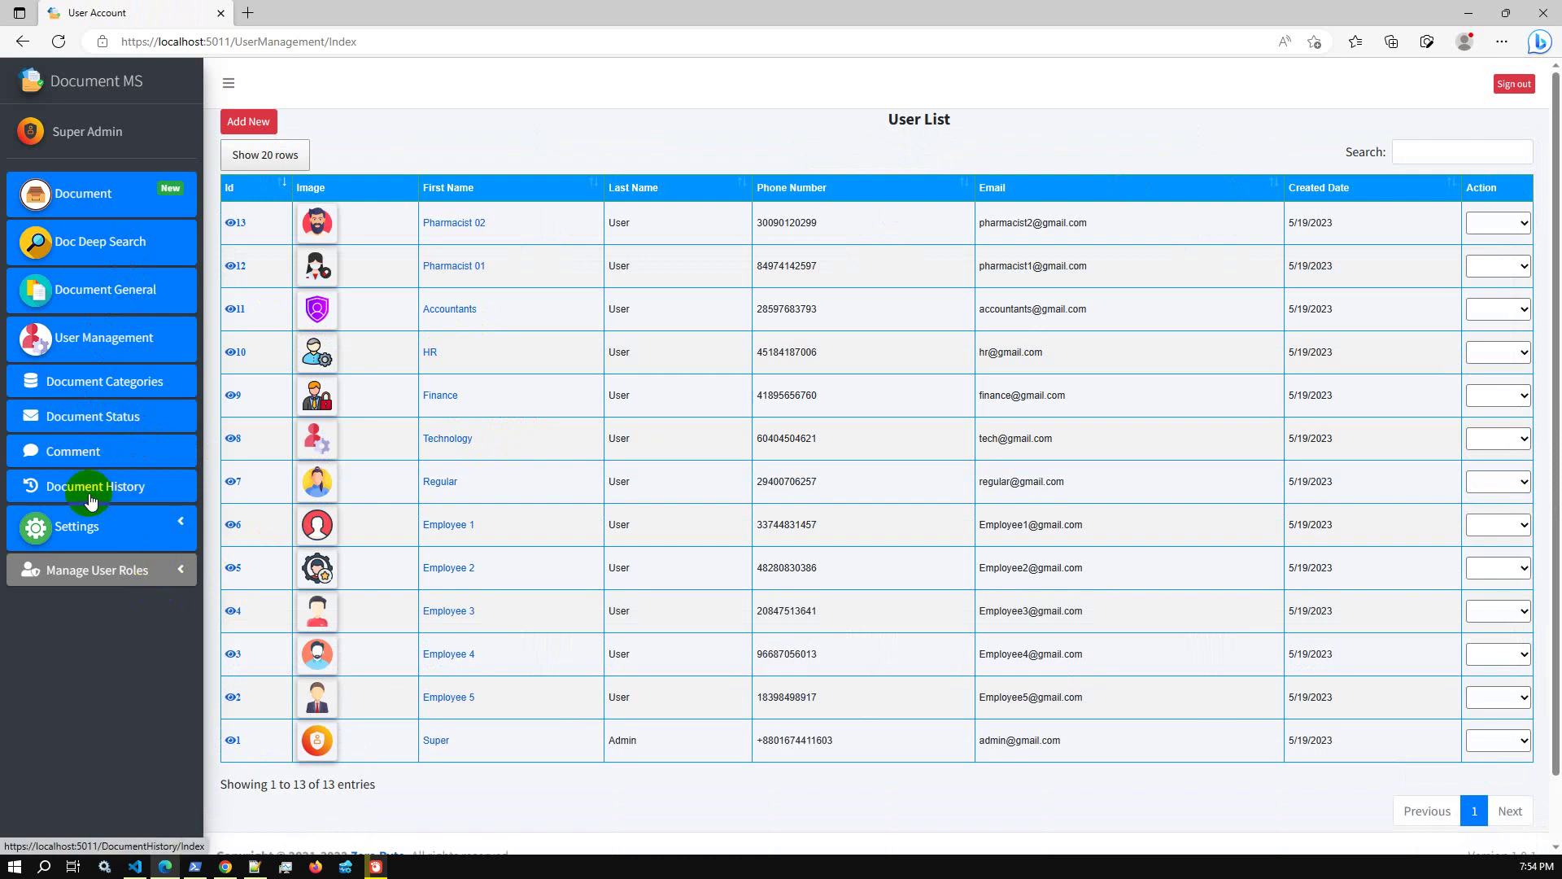
{"action": "left_click", "coordinate": [113, 583]}
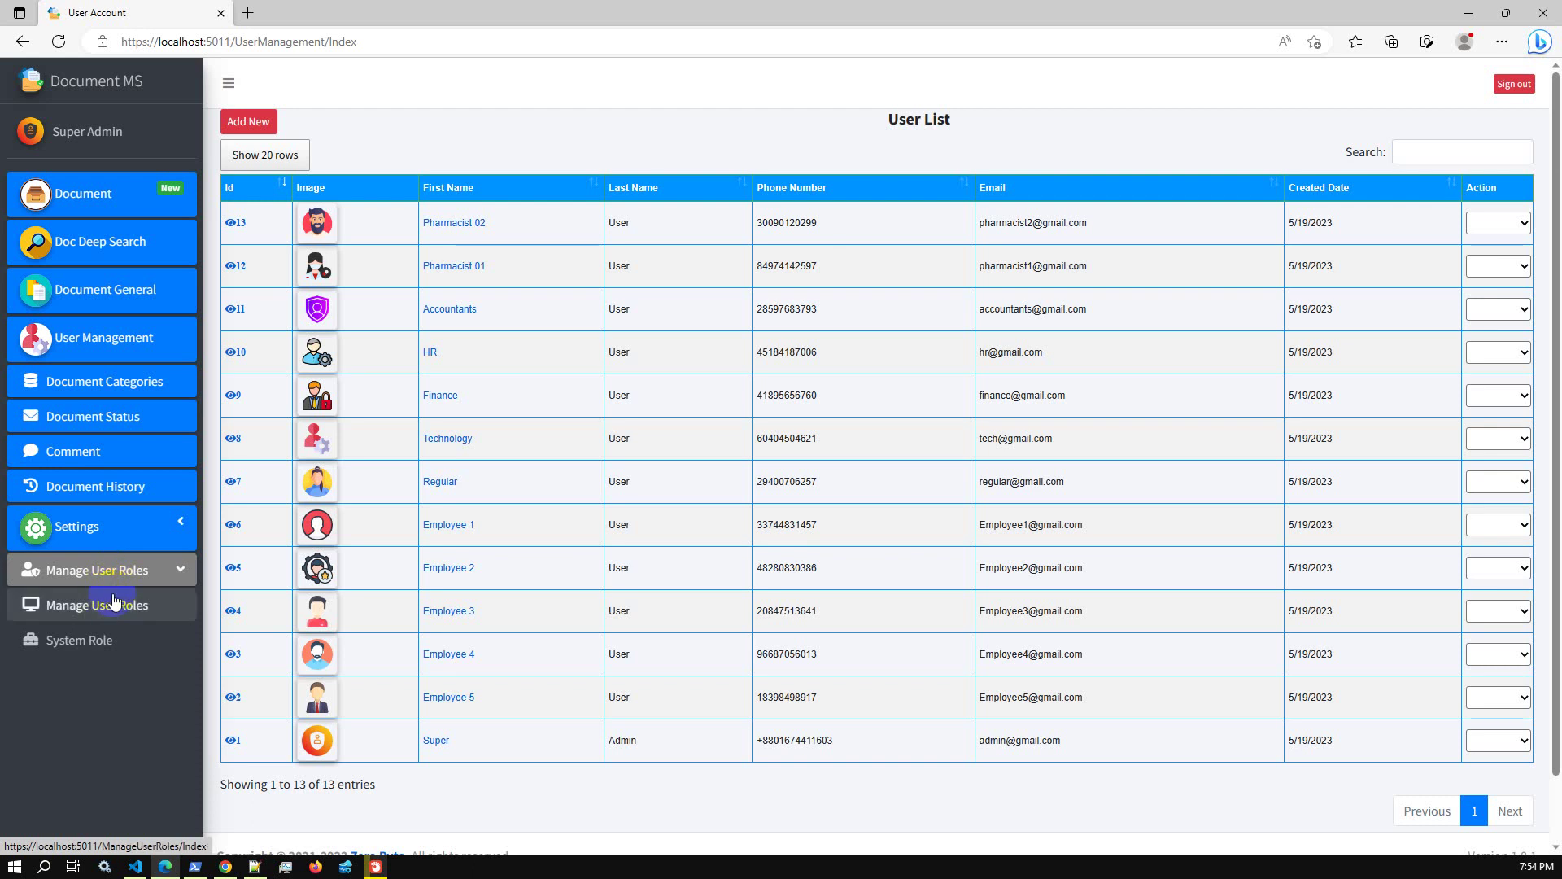
{"action": "left_click", "coordinate": [111, 608]}
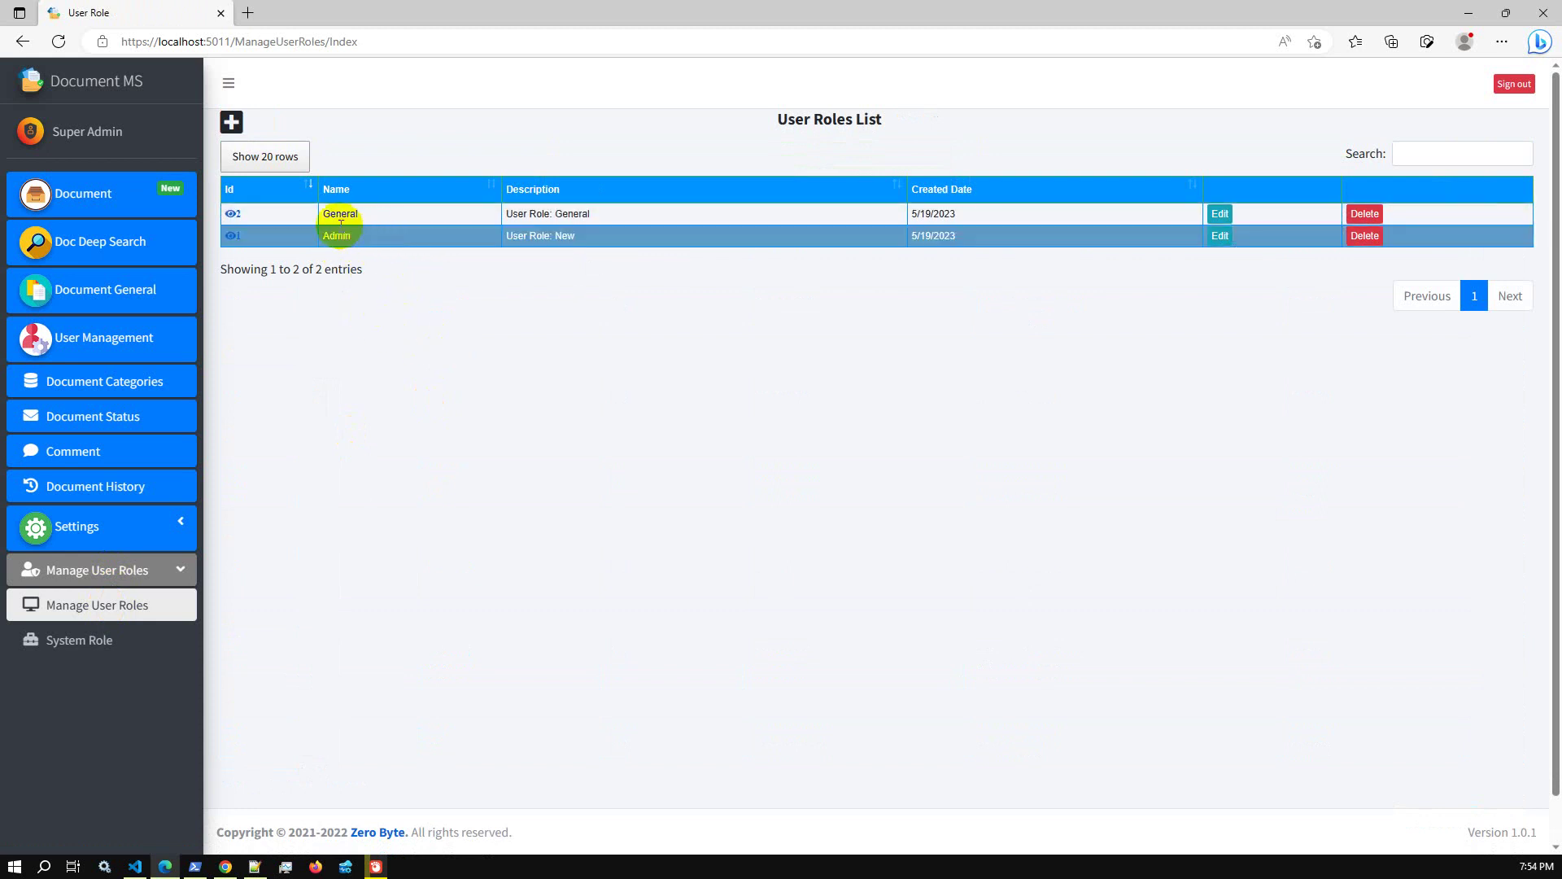
Review the General role's details and permissions
{"action": "left_click", "coordinate": [309, 210]}
{"action": "left_click", "coordinate": [233, 214]}
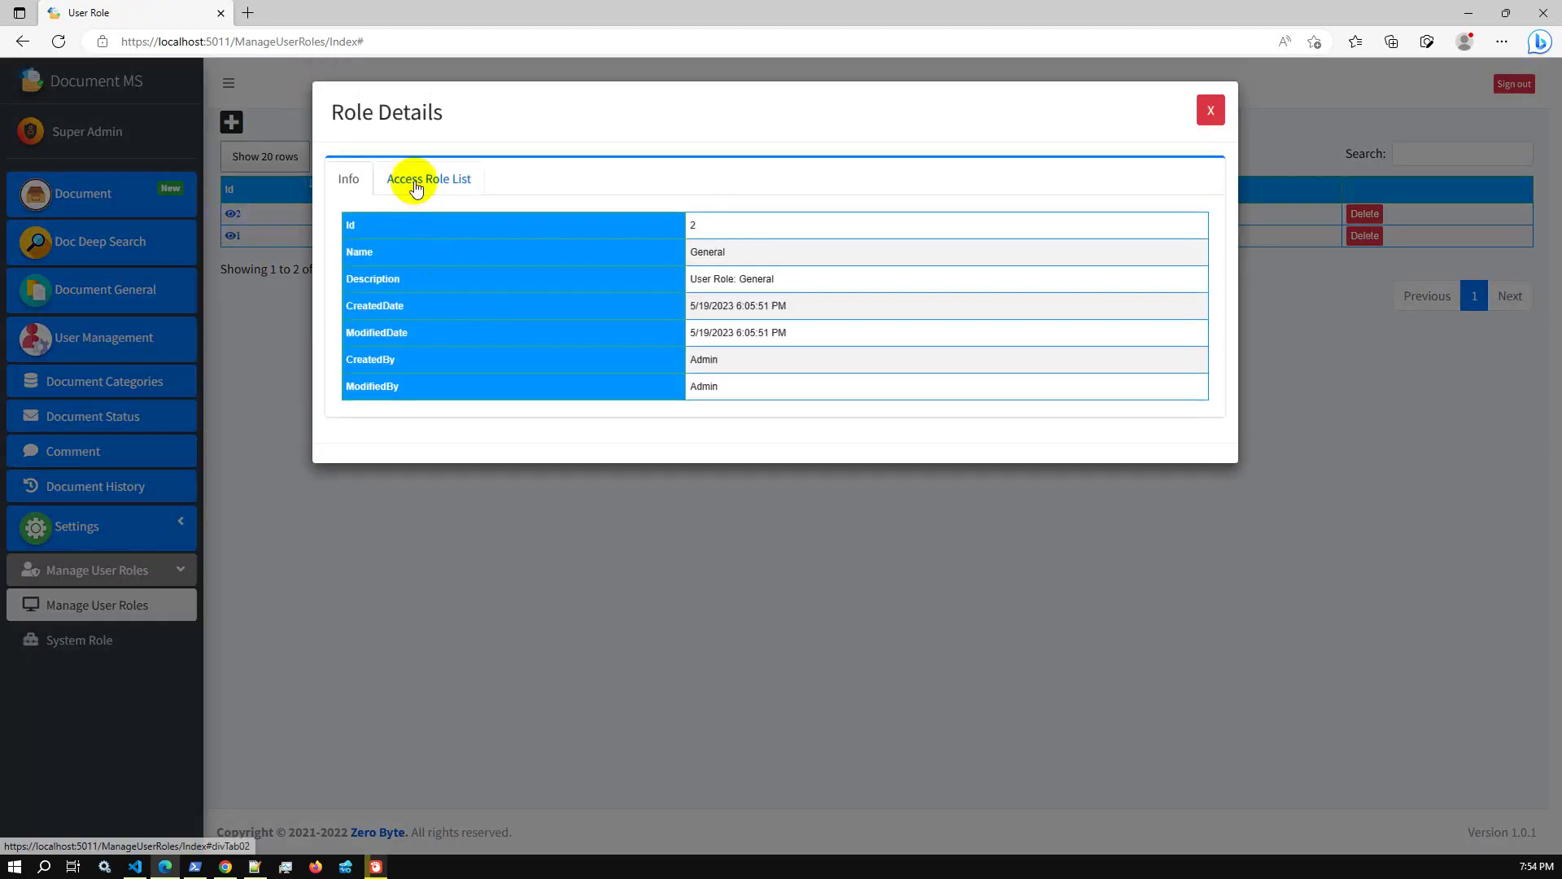
{"action": "left_click", "coordinate": [416, 184]}
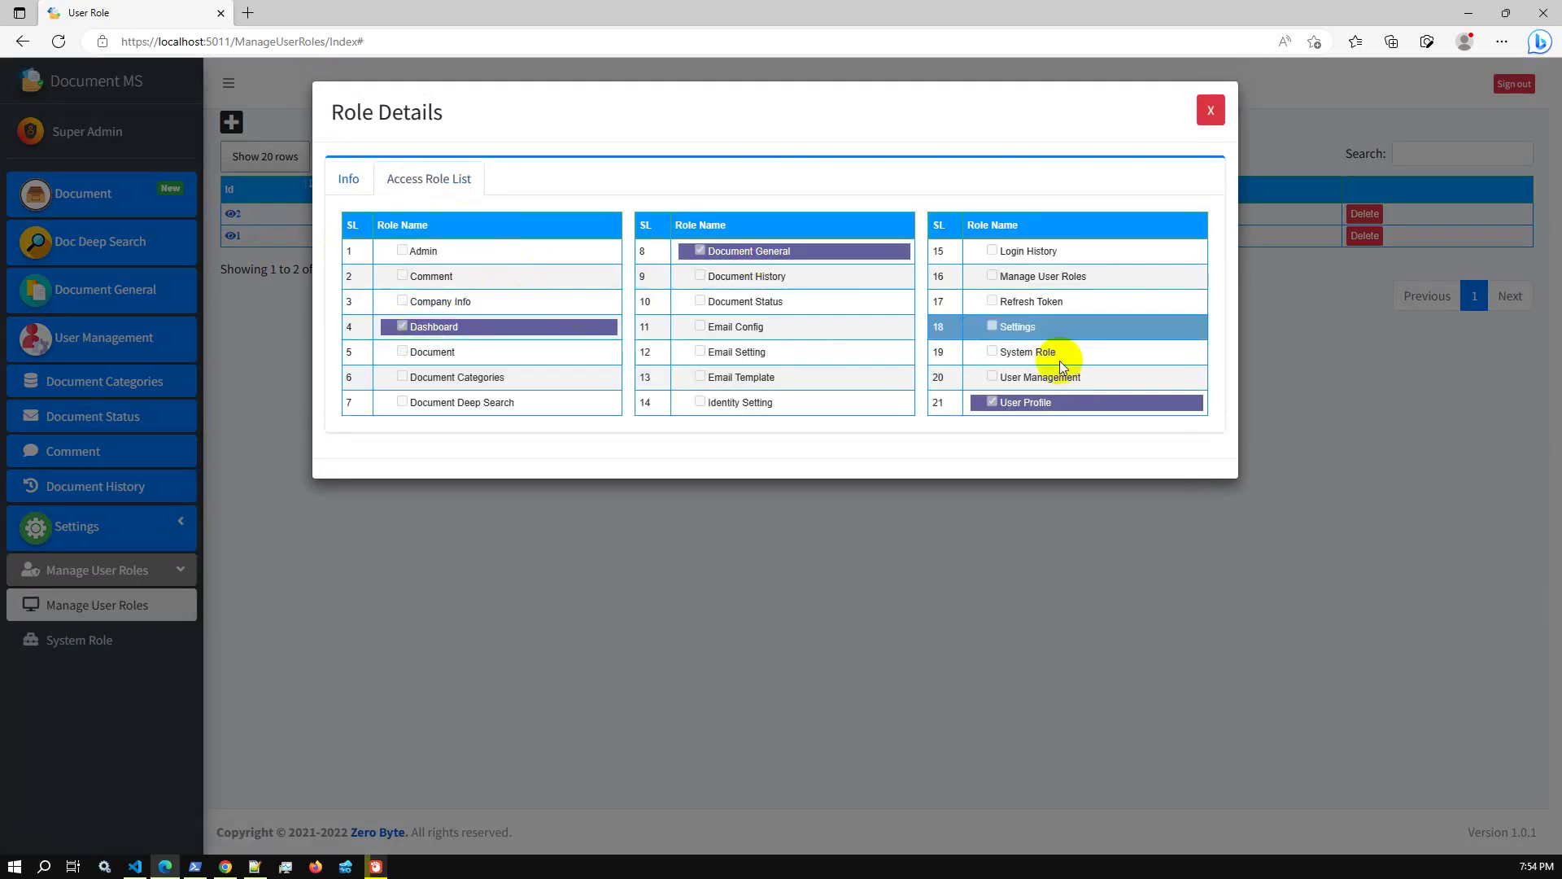
{"action": "left_click", "coordinate": [1211, 109]}
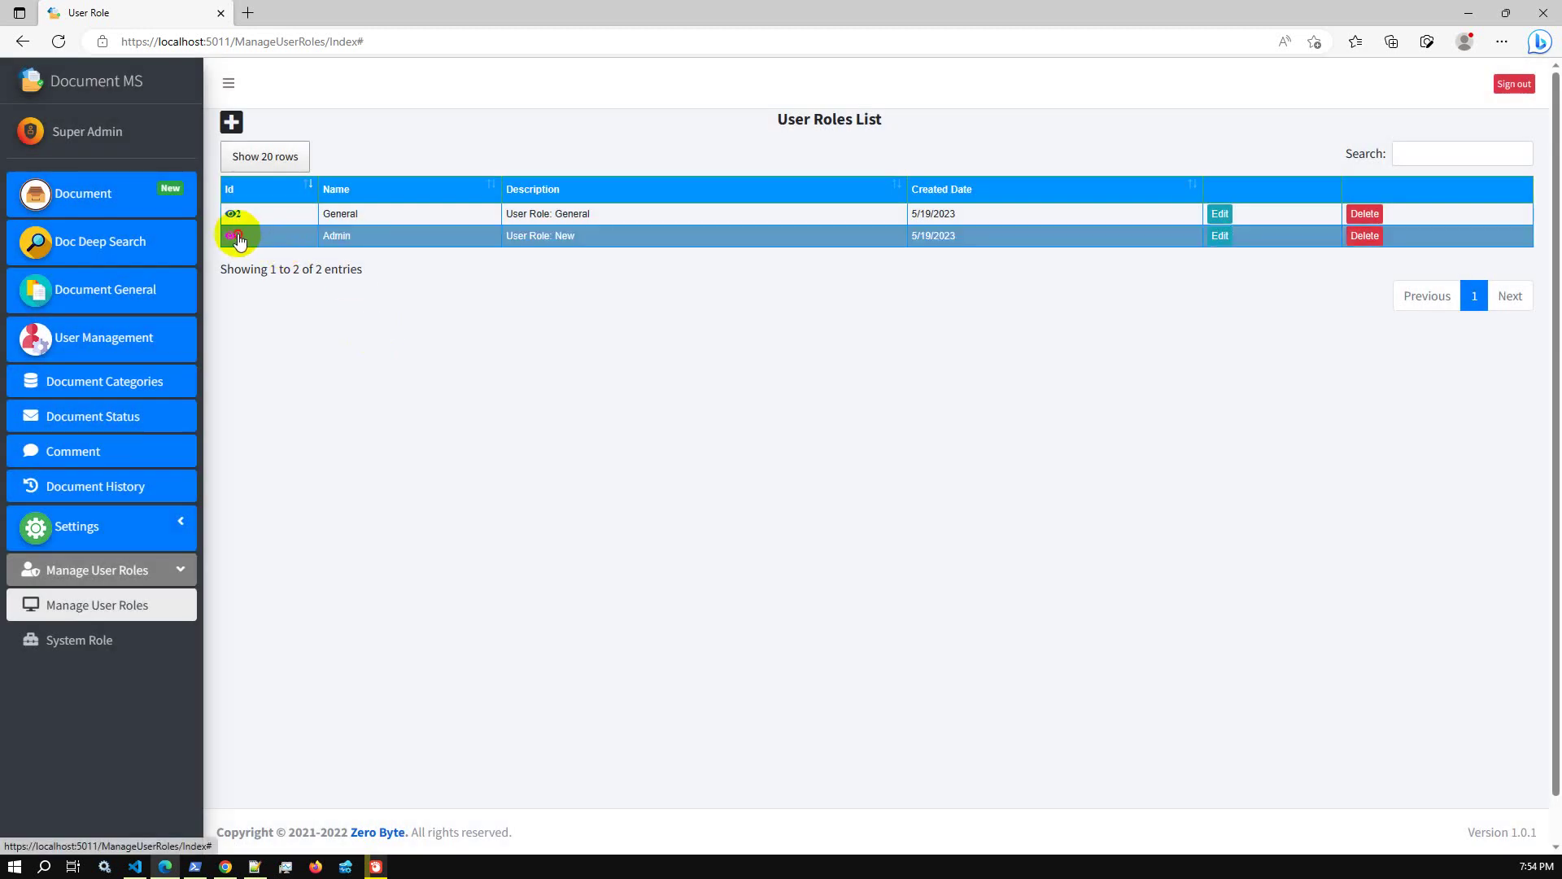
Review the Admin role's permissions, reload the roles list, and go to the user accounts list
{"action": "left_click", "coordinate": [236, 236]}
{"action": "left_click", "coordinate": [402, 178]}
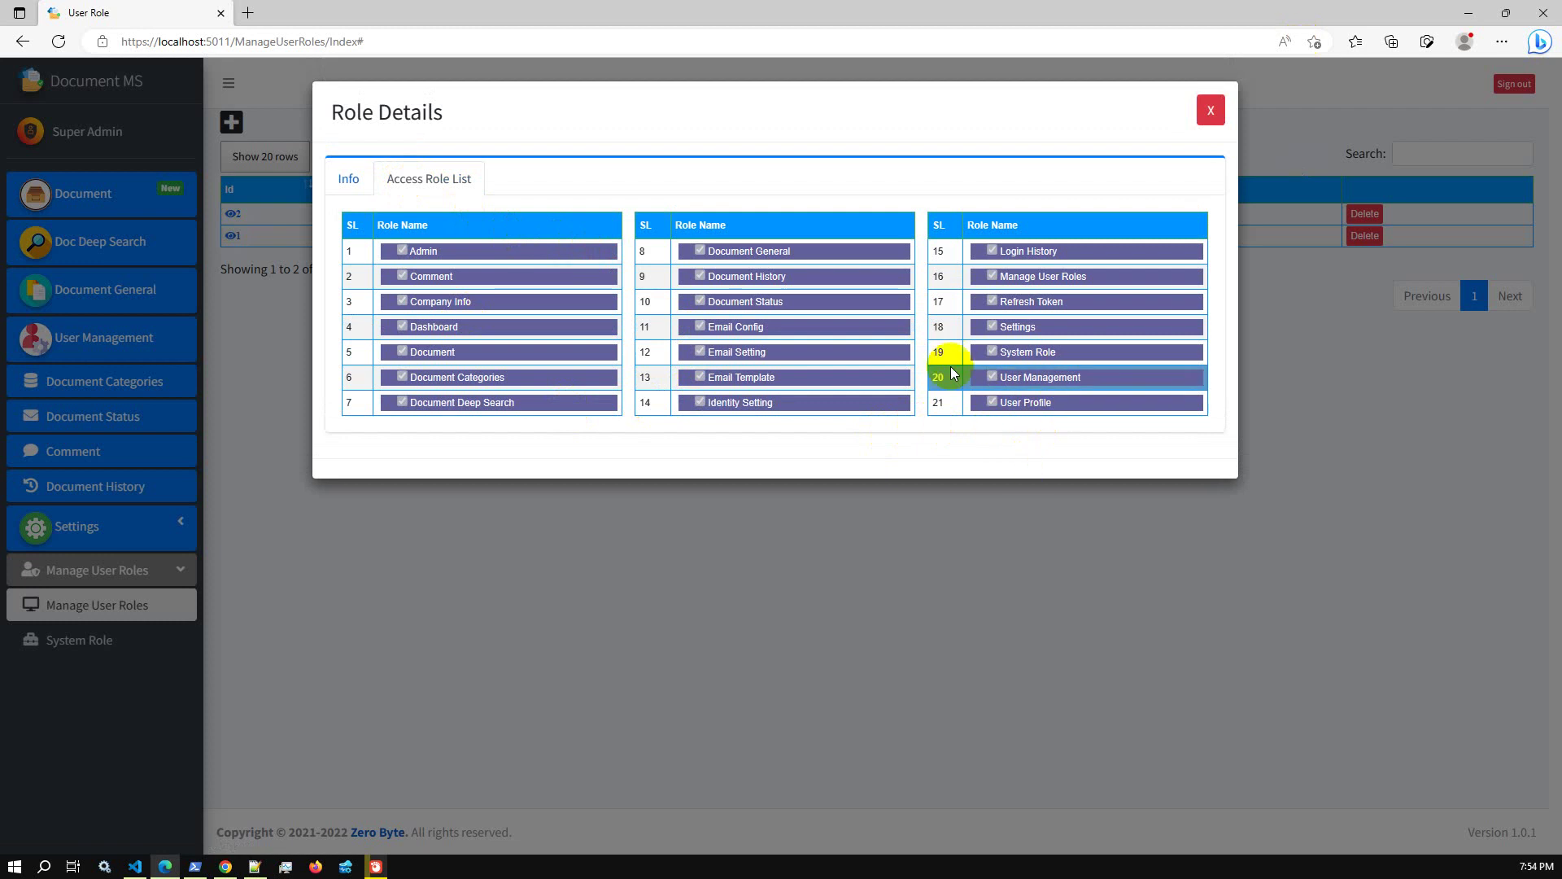
{"action": "left_click", "coordinate": [1212, 111]}
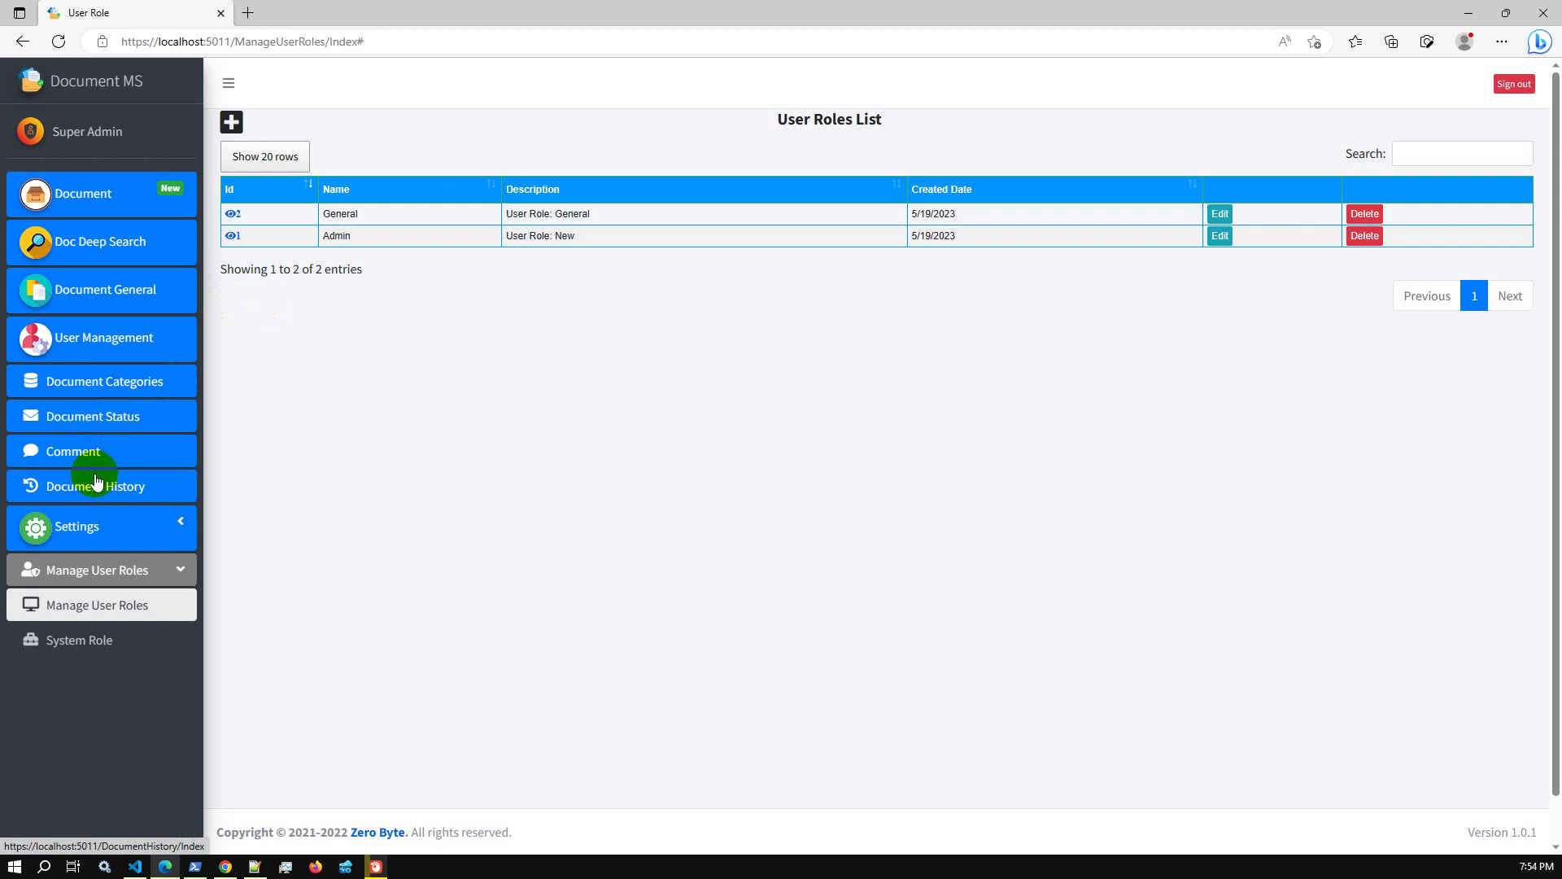
{"action": "left_click", "coordinate": [113, 609]}
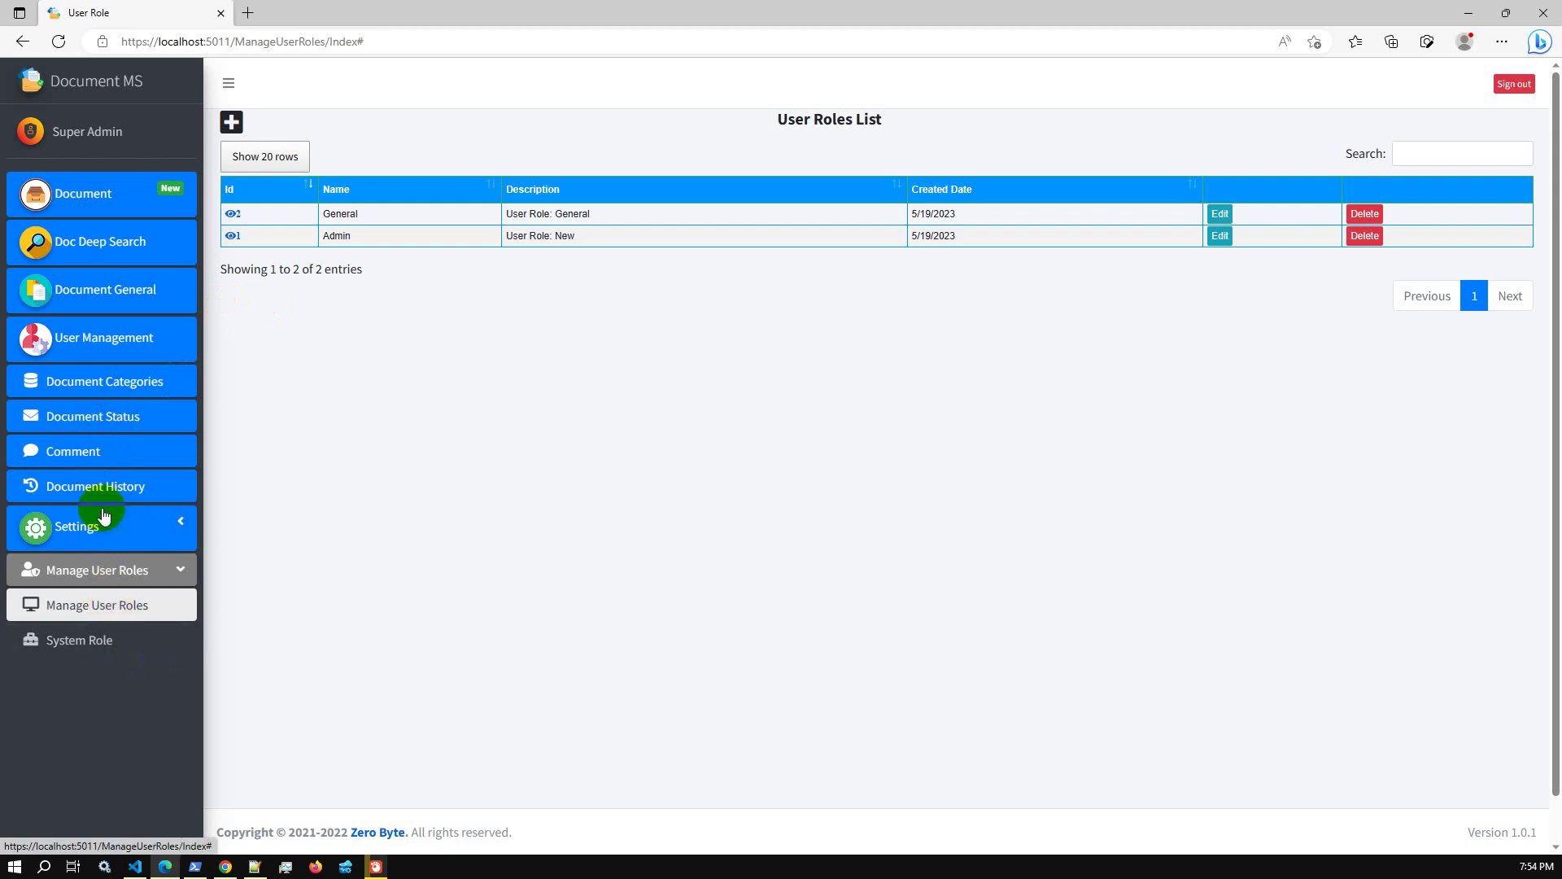
{"action": "left_click", "coordinate": [122, 338]}
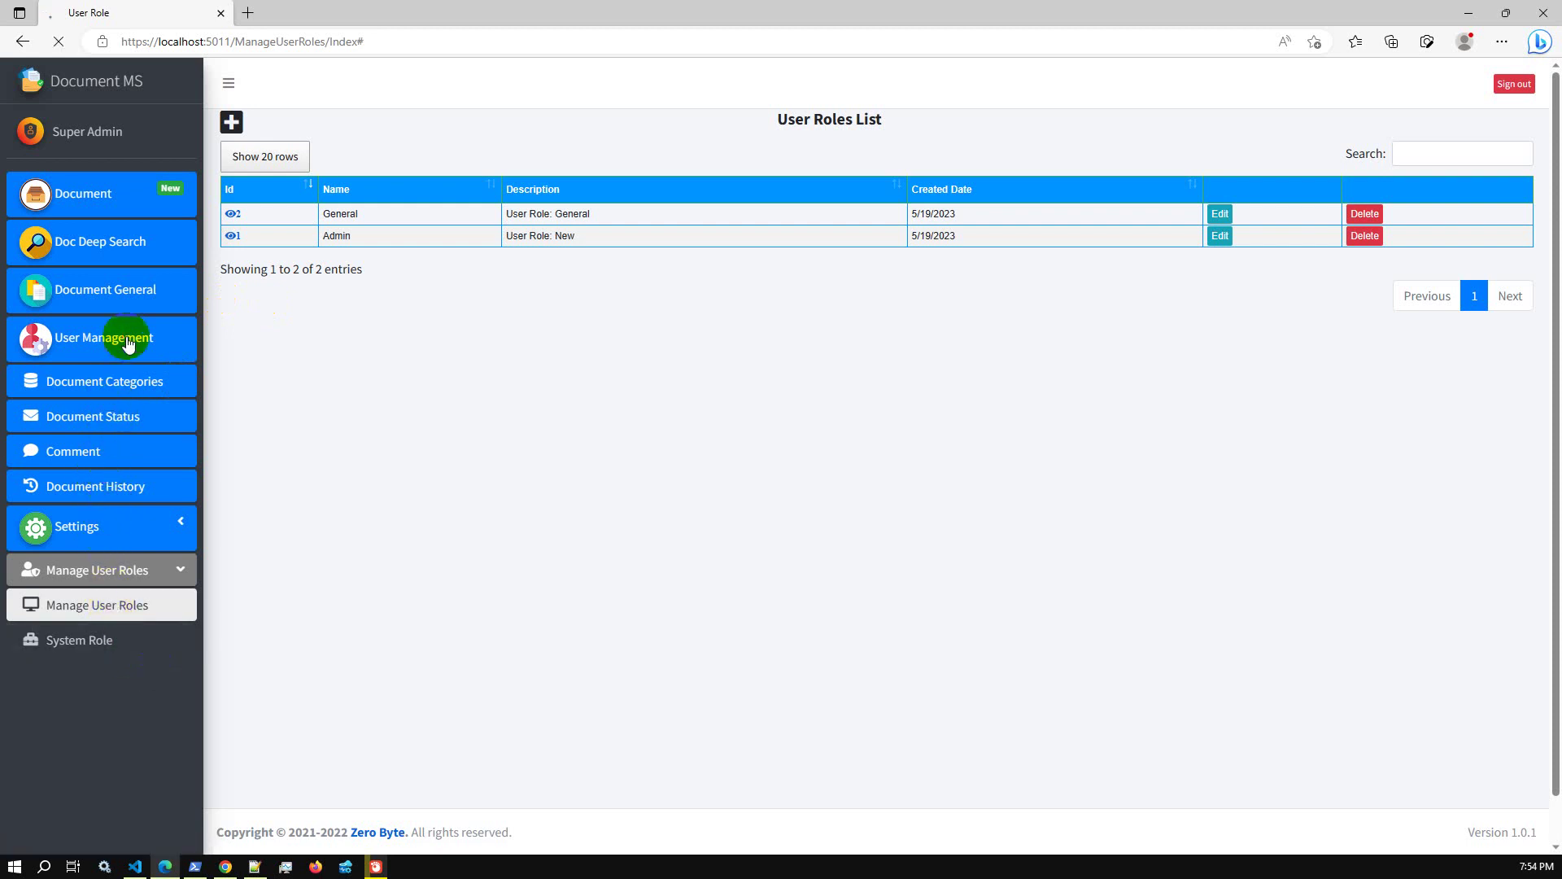
{"action": "left_click", "coordinate": [261, 126]}
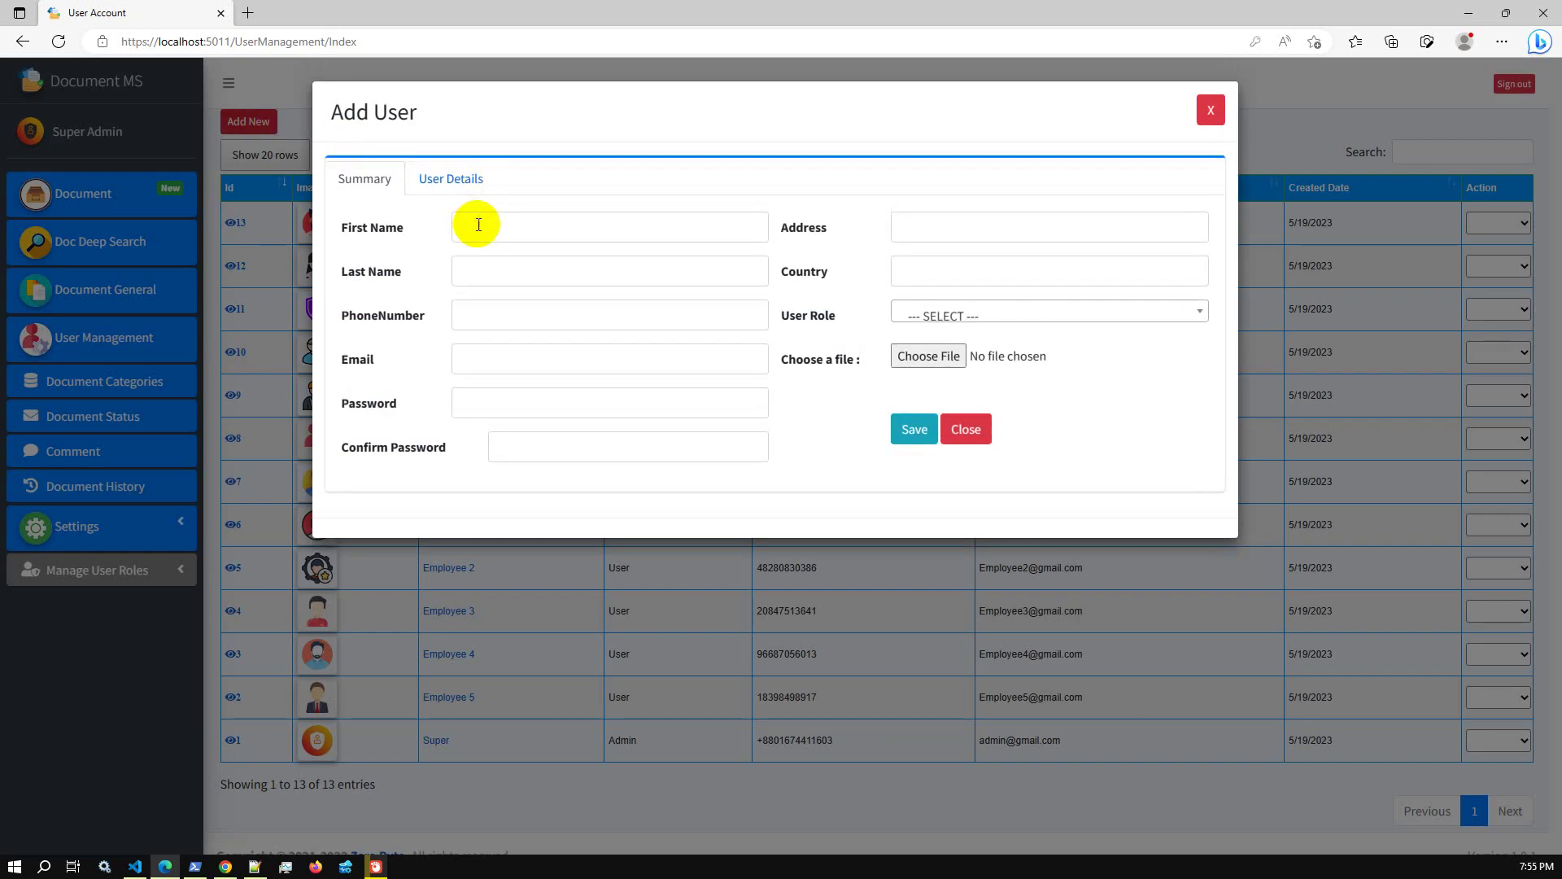
{"action": "left_click", "coordinate": [479, 227]}
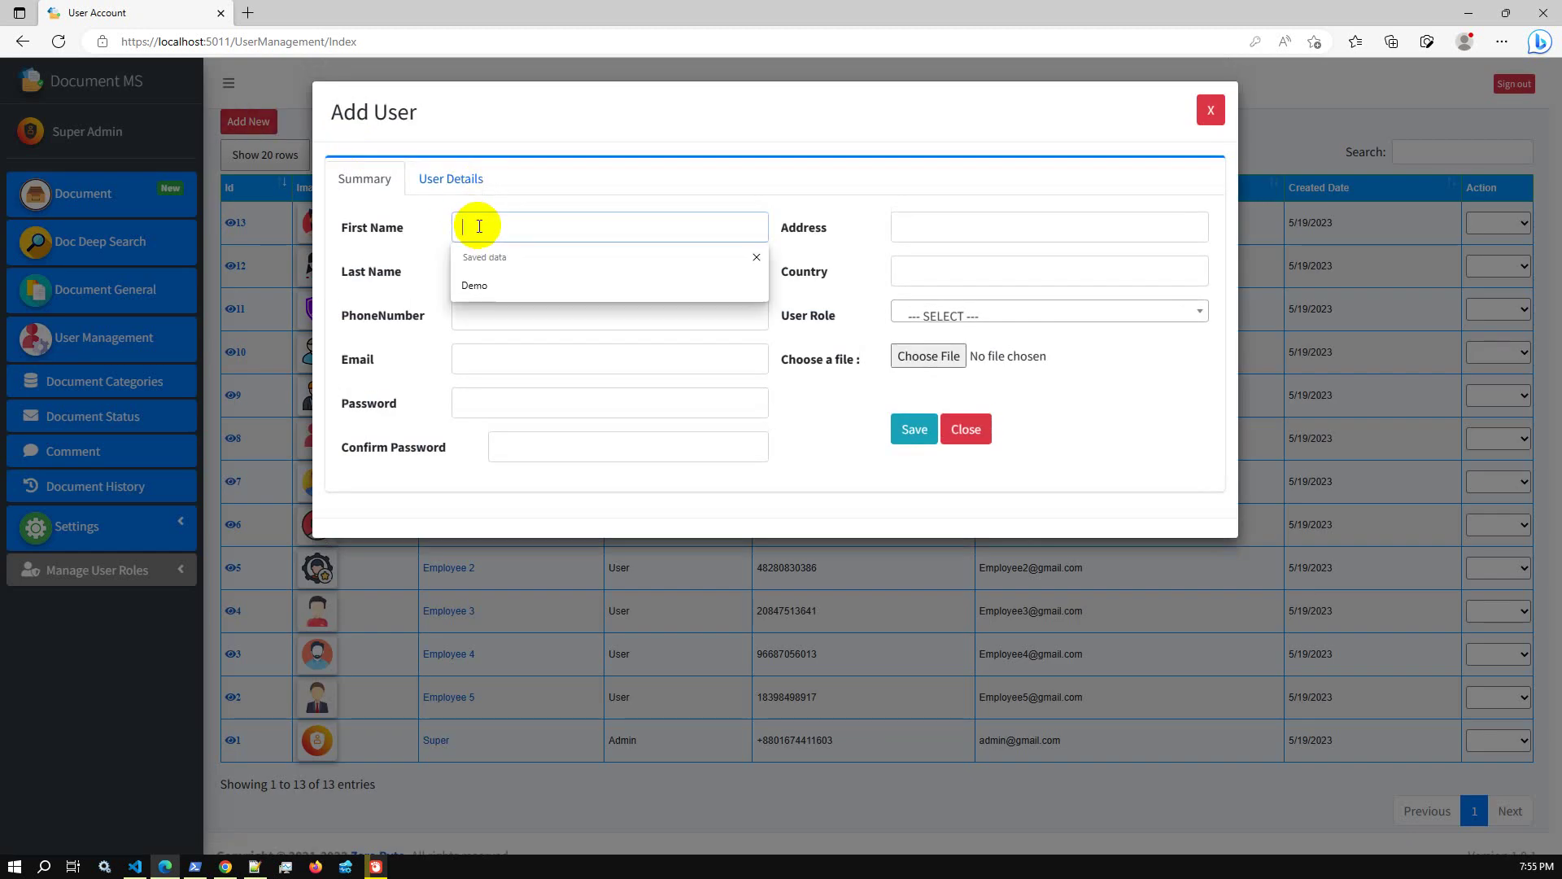
{"action": "left_click", "coordinate": [478, 281]}
{"action": "left_click", "coordinate": [477, 270]}
{"action": "left_click", "coordinate": [466, 329]}
{"action": "left_click", "coordinate": [486, 311]}
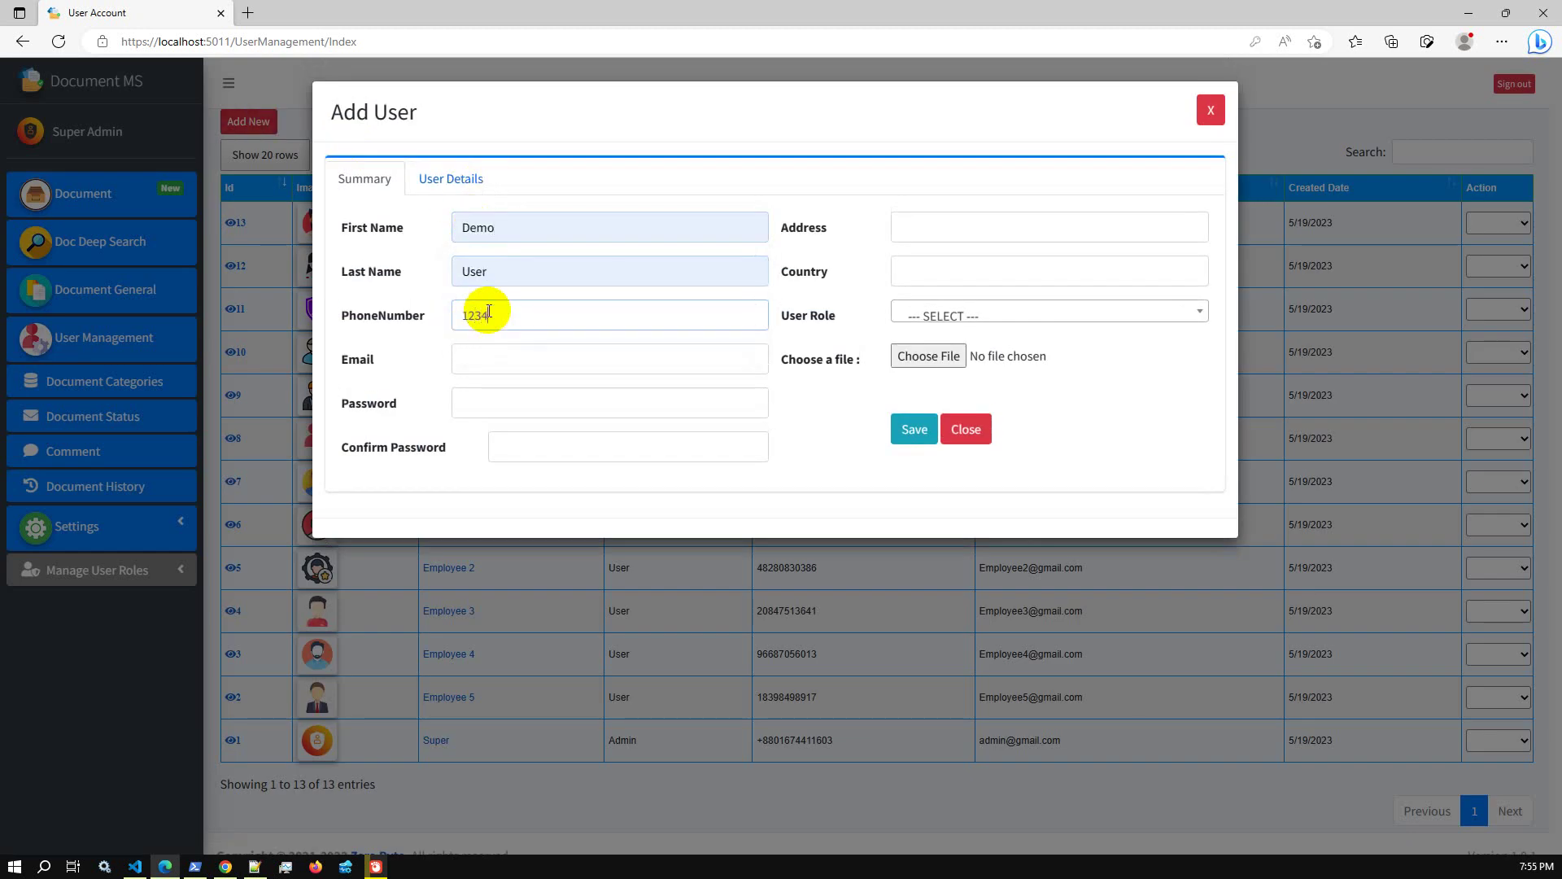
{"action": "type", "text": "1234567890"}
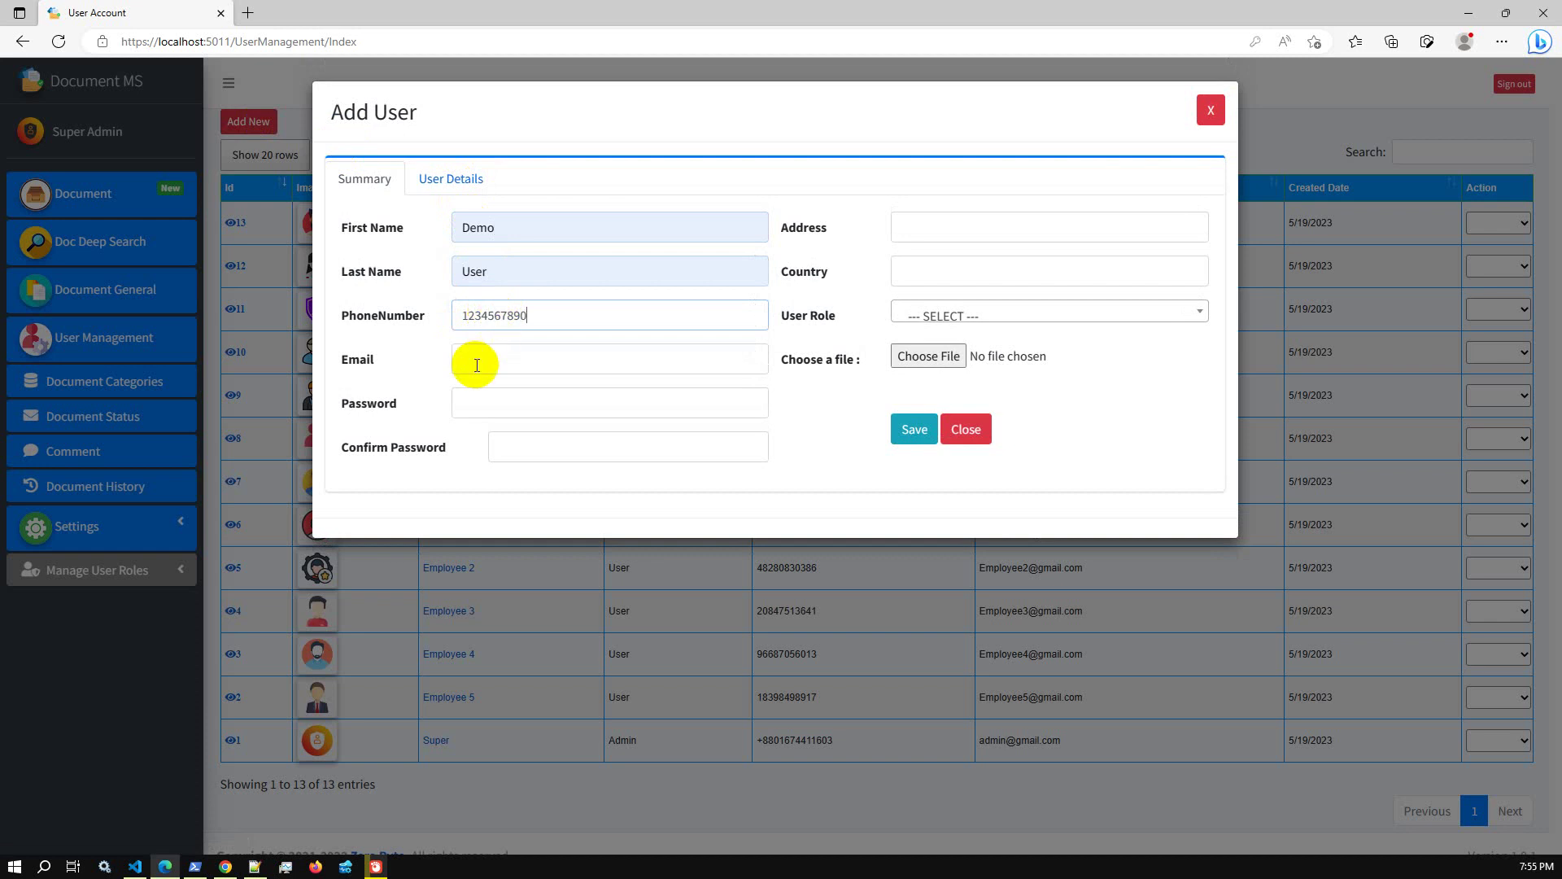
{"action": "left_click", "coordinate": [477, 360]}
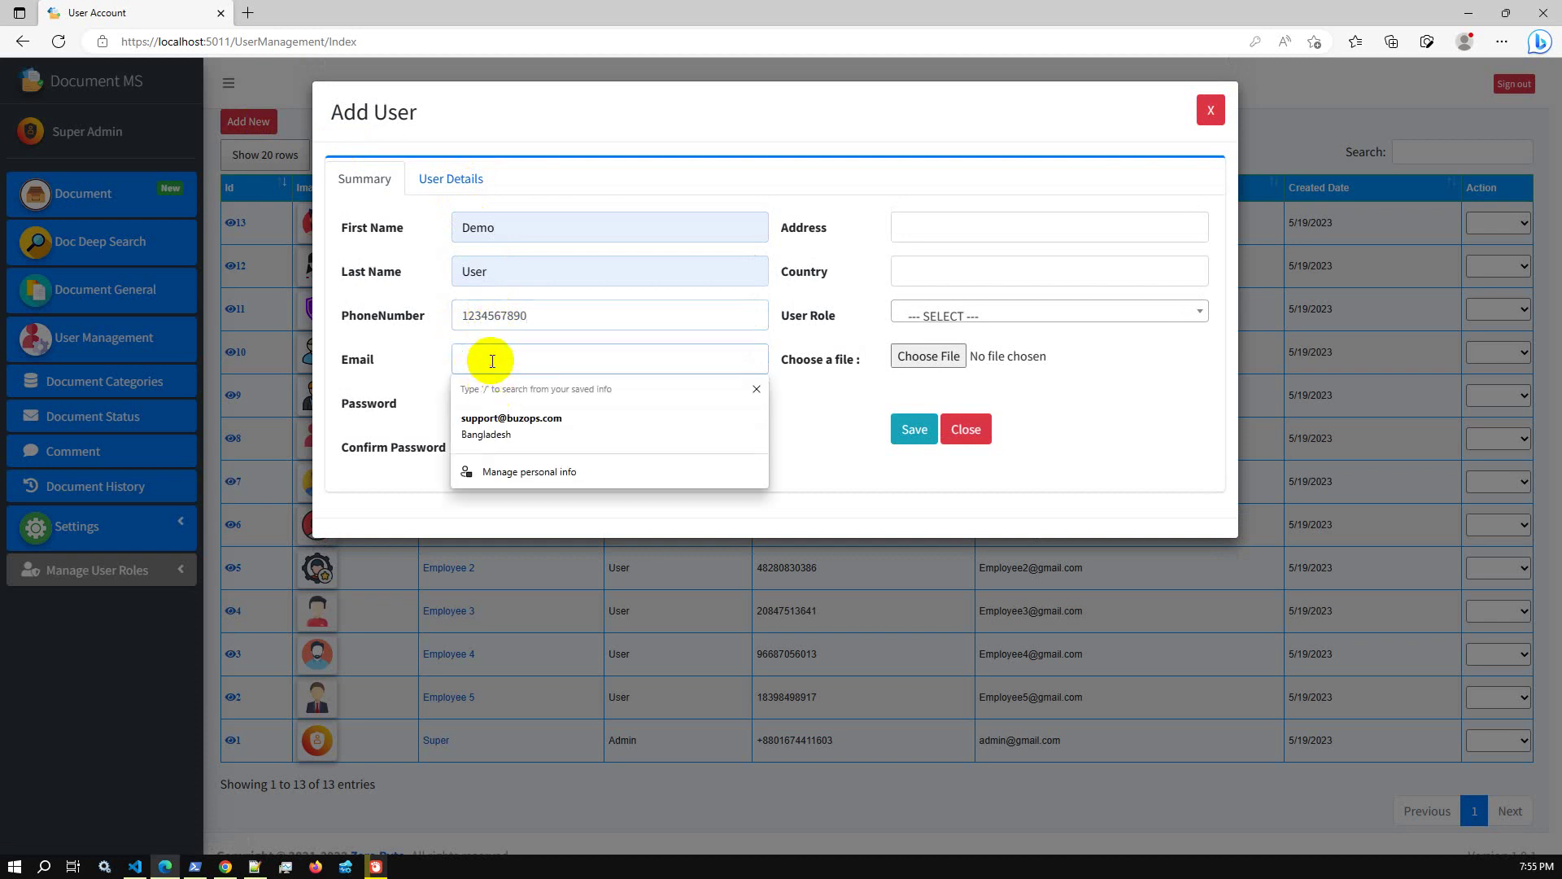
{"action": "type", "text": "a@g"}
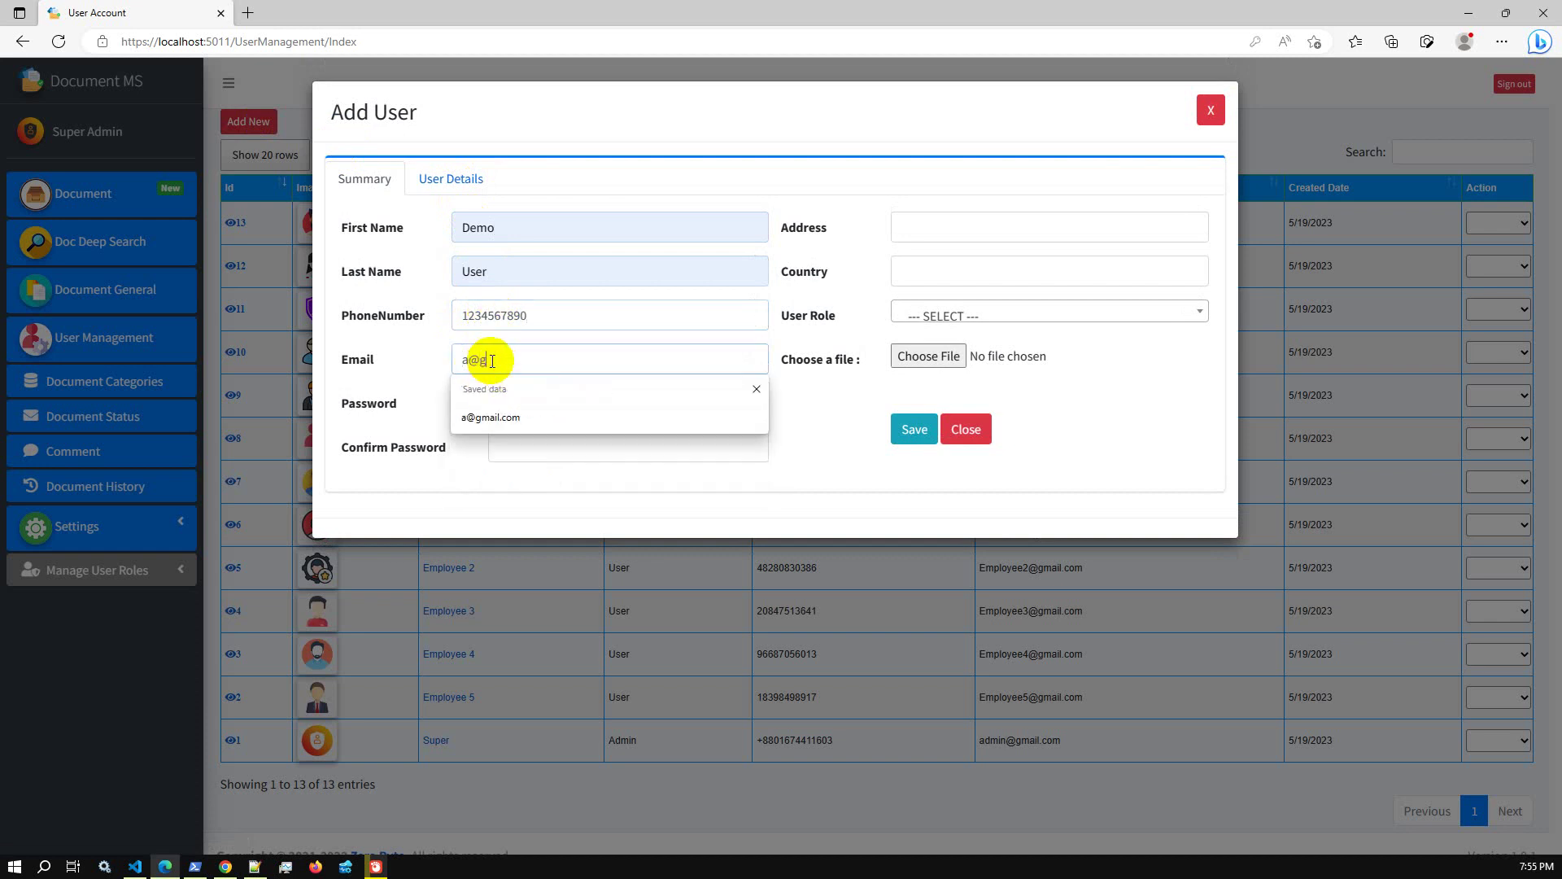
{"action": "type", "text": "mail.com"}
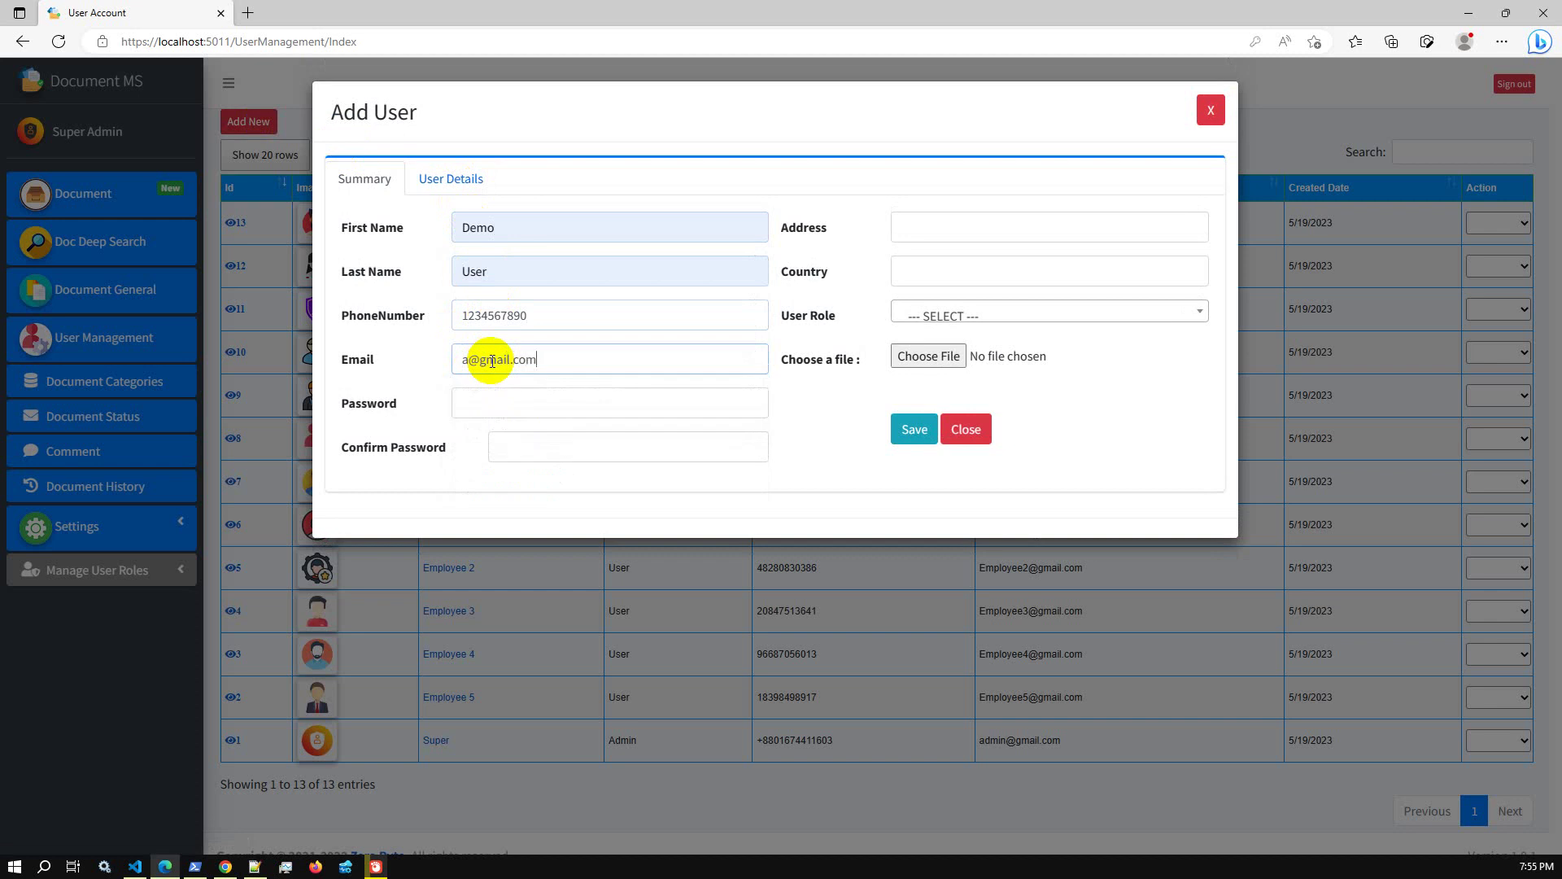
{"action": "left_click", "coordinate": [523, 400]}
{"action": "type", "text": "123"}
{"action": "left_click", "coordinate": [525, 452]}
{"action": "type", "text": "123"}
{"action": "left_click", "coordinate": [917, 225]}
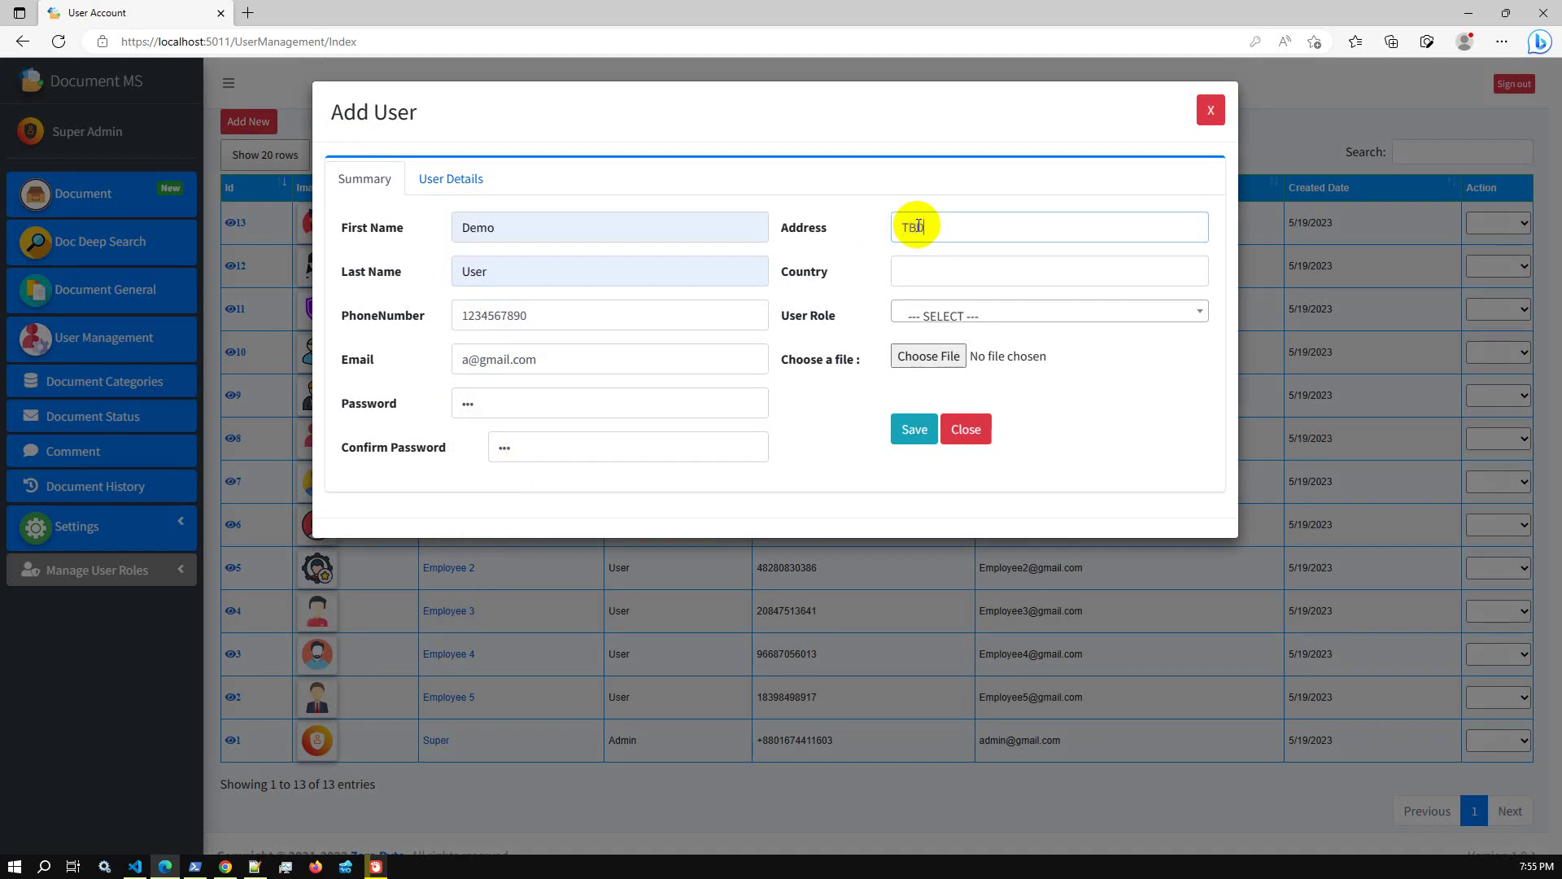
Assign the General role, save the user, and review the new Demo user's details
{"action": "left_click", "coordinate": [939, 318]}
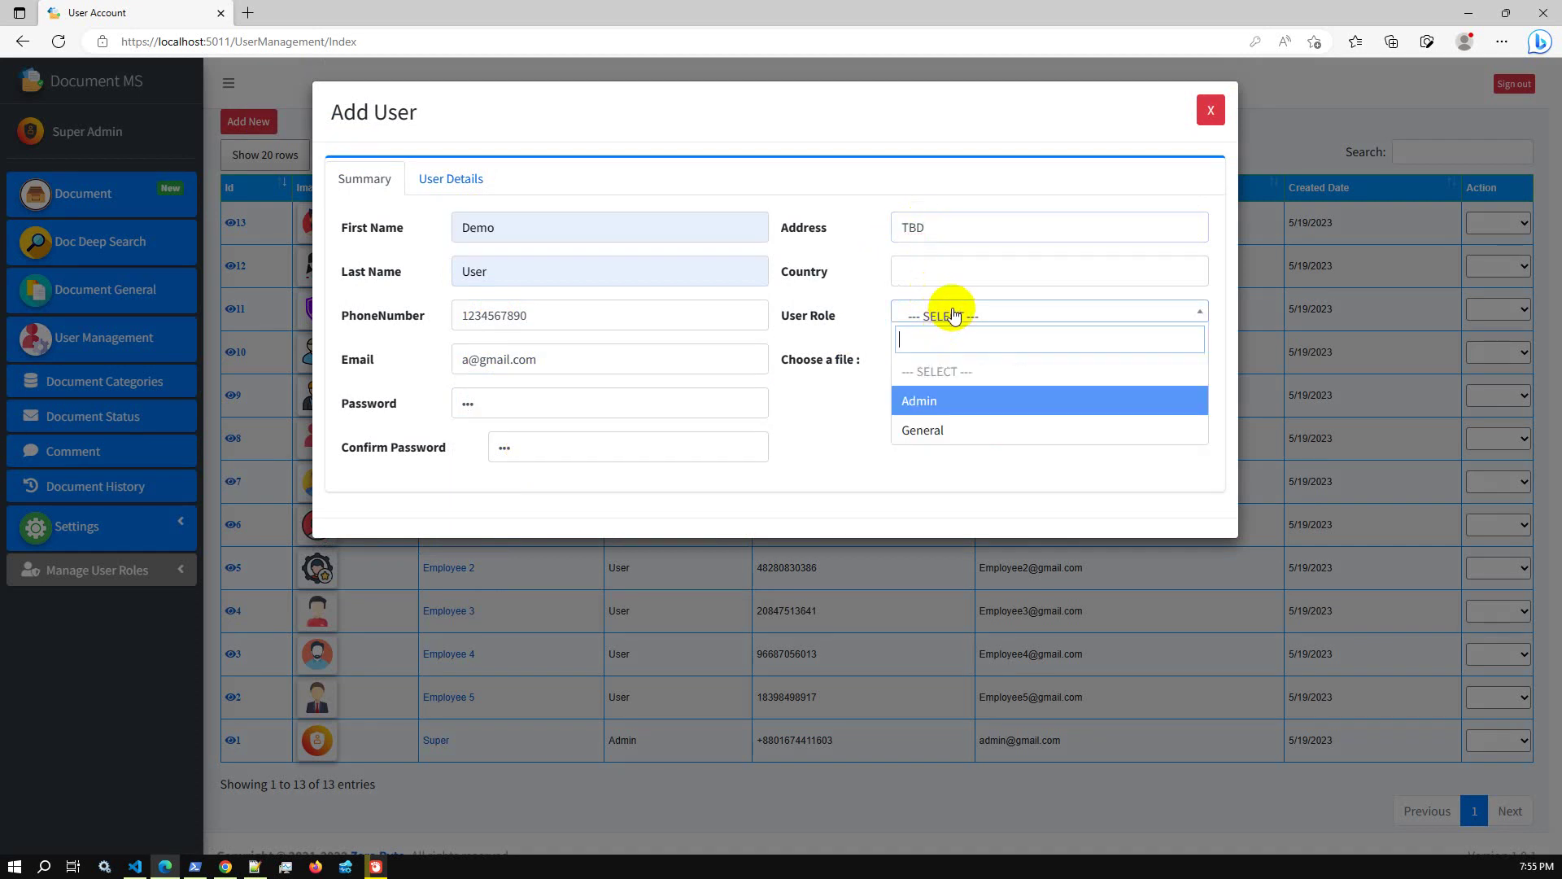
{"action": "left_click", "coordinate": [934, 429]}
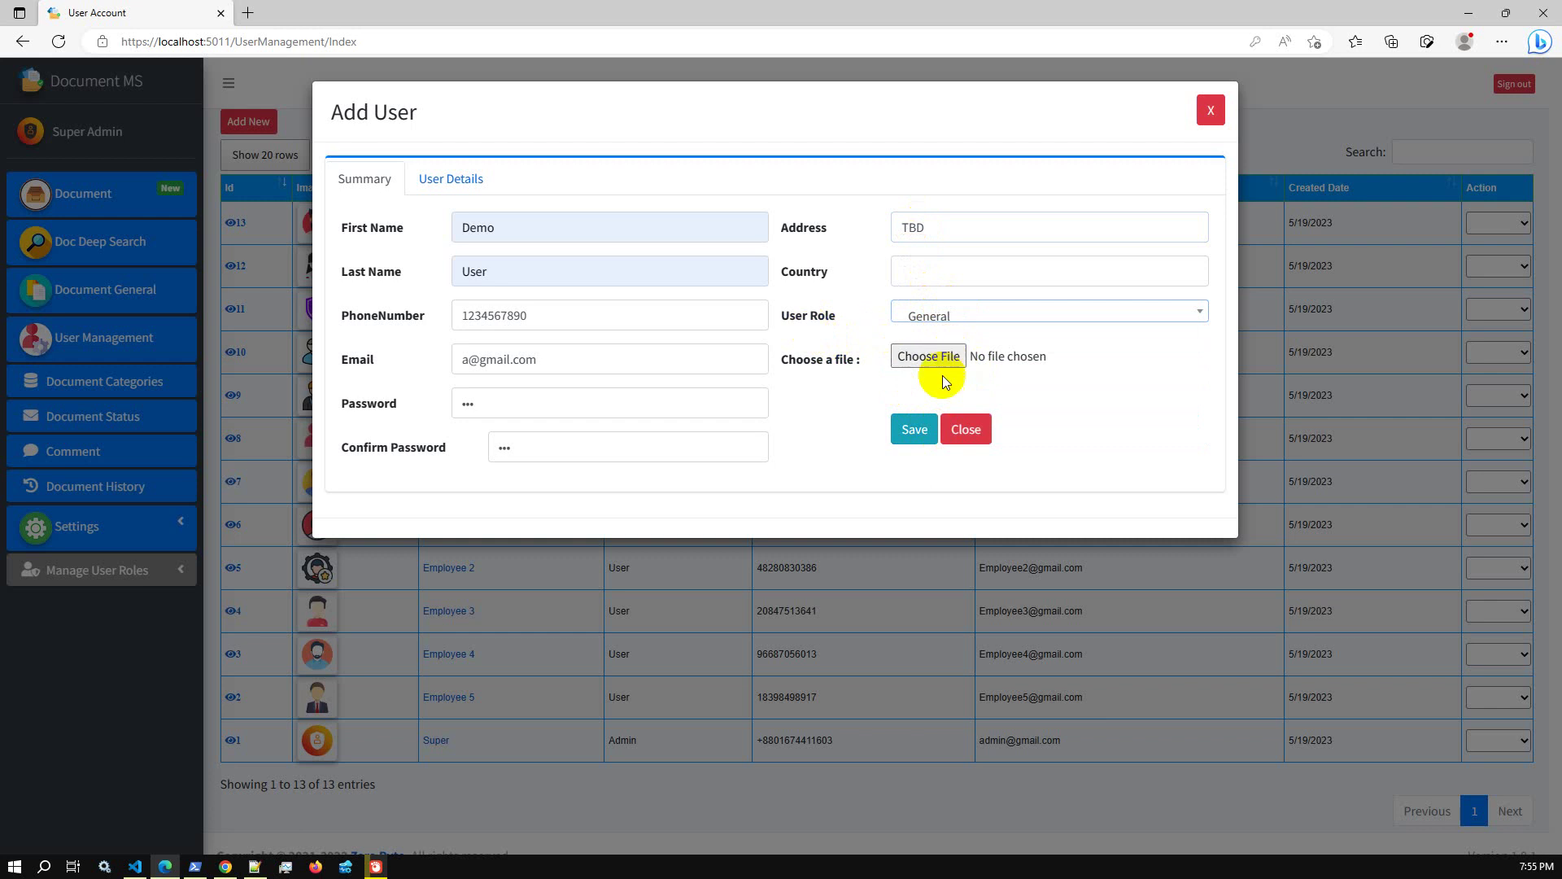
{"action": "left_click", "coordinate": [913, 431]}
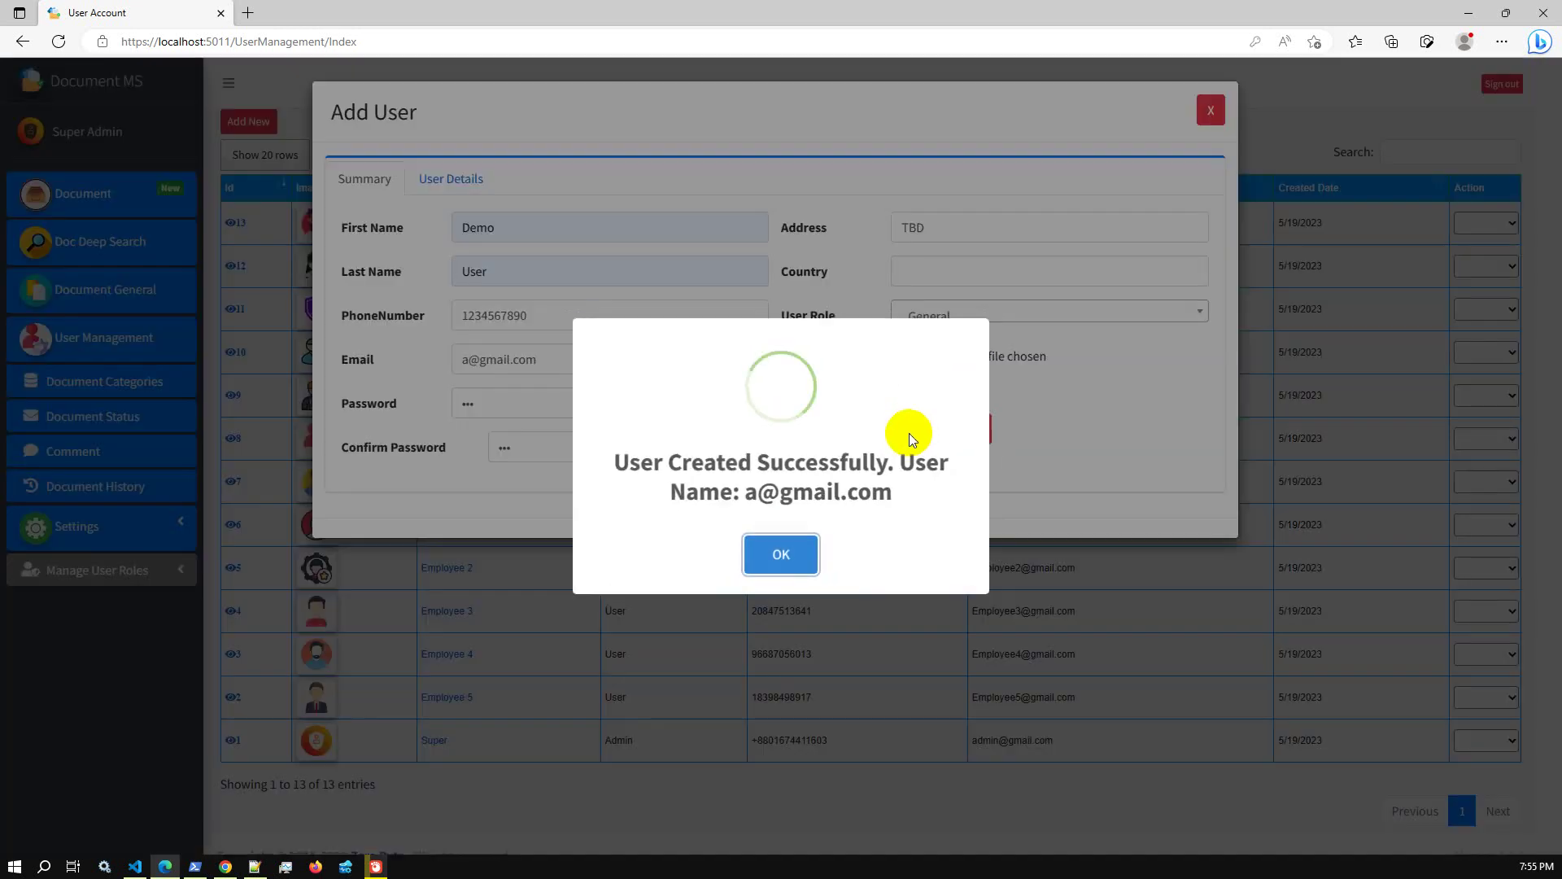
{"action": "left_click", "coordinate": [779, 557]}
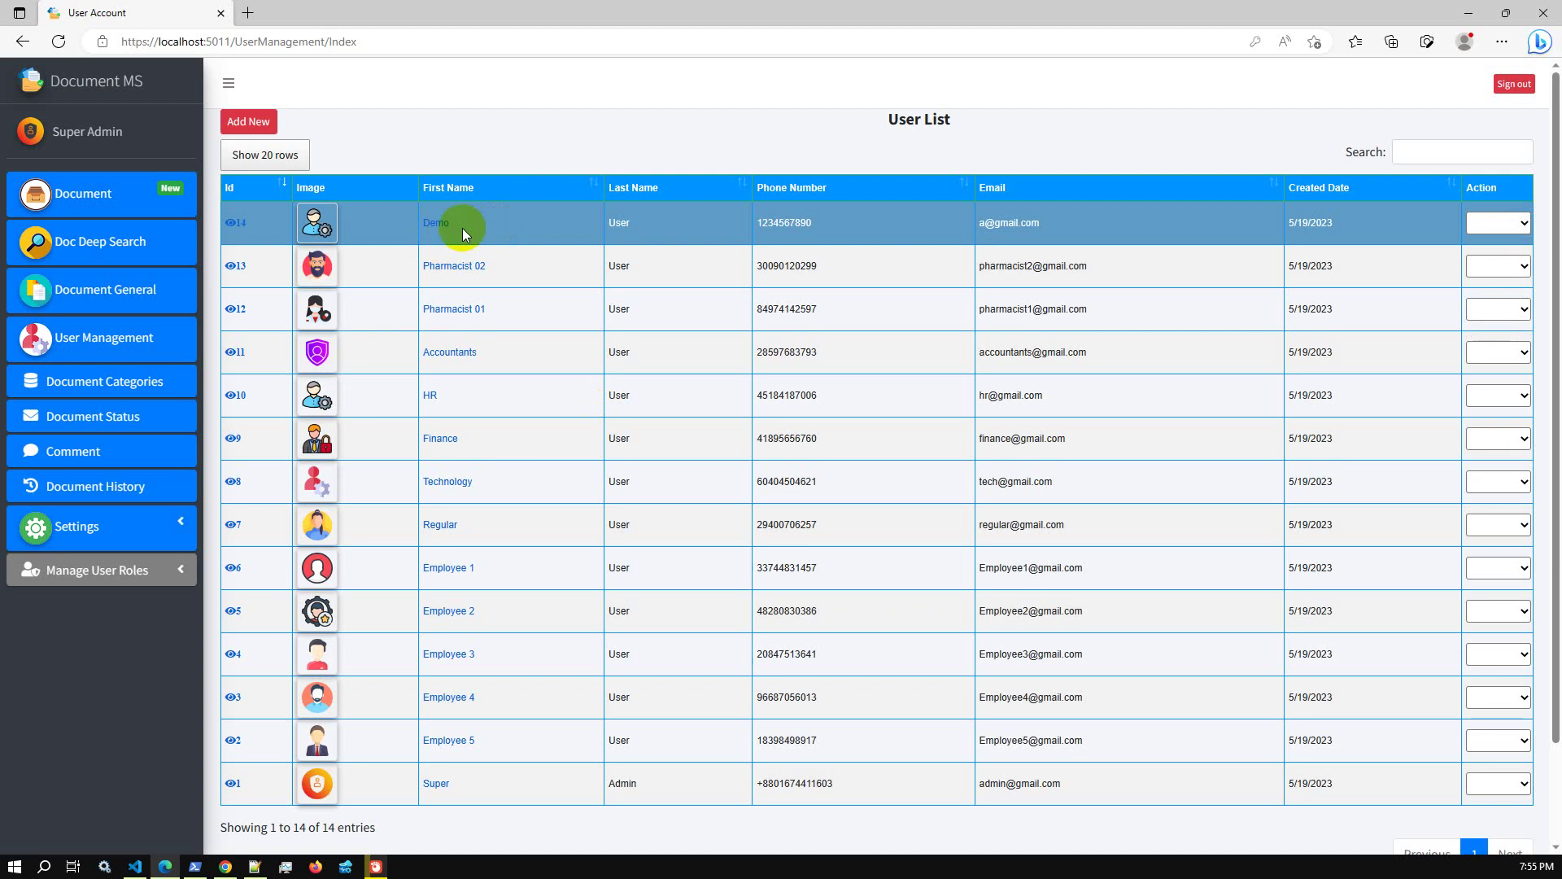
{"action": "left_click", "coordinate": [439, 223]}
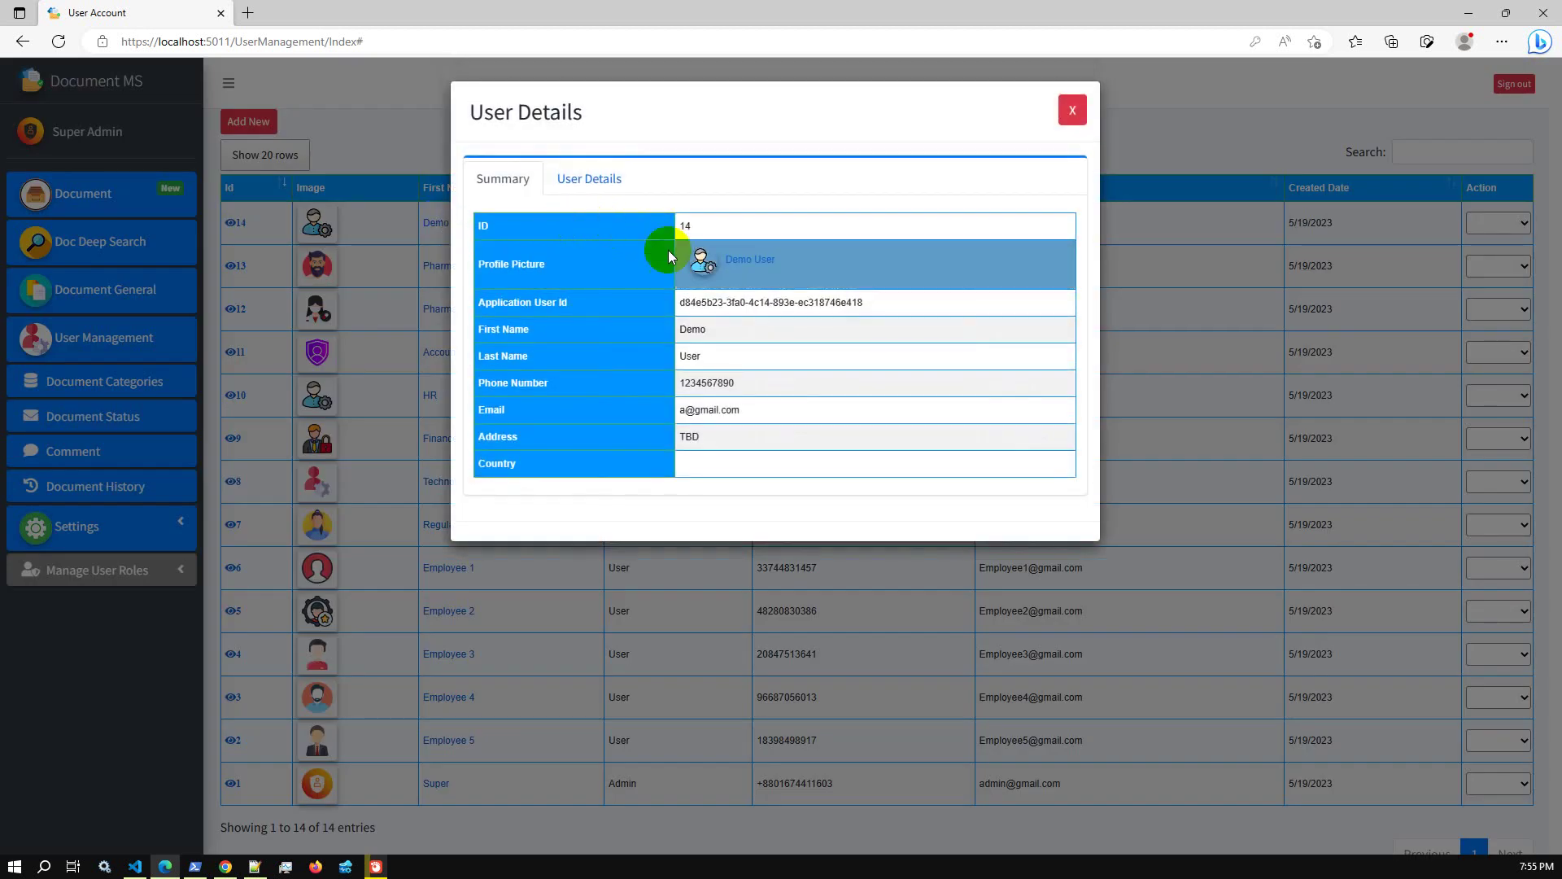
{"action": "left_click_drag", "start_coordinate": [679, 411], "coordinate": [759, 416]}
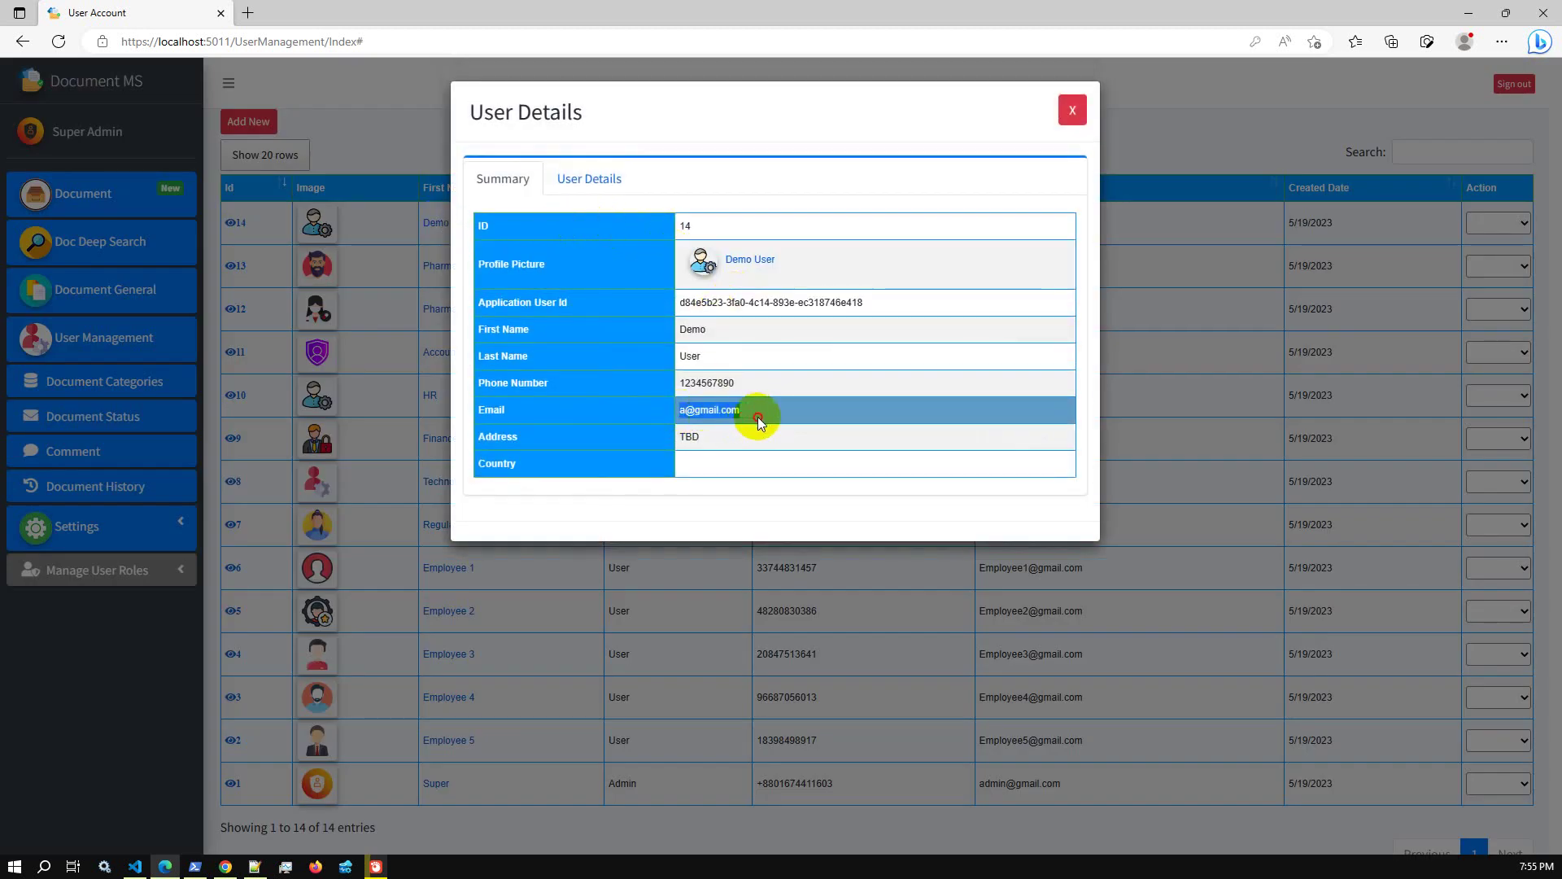
{"action": "left_click", "coordinate": [1081, 113]}
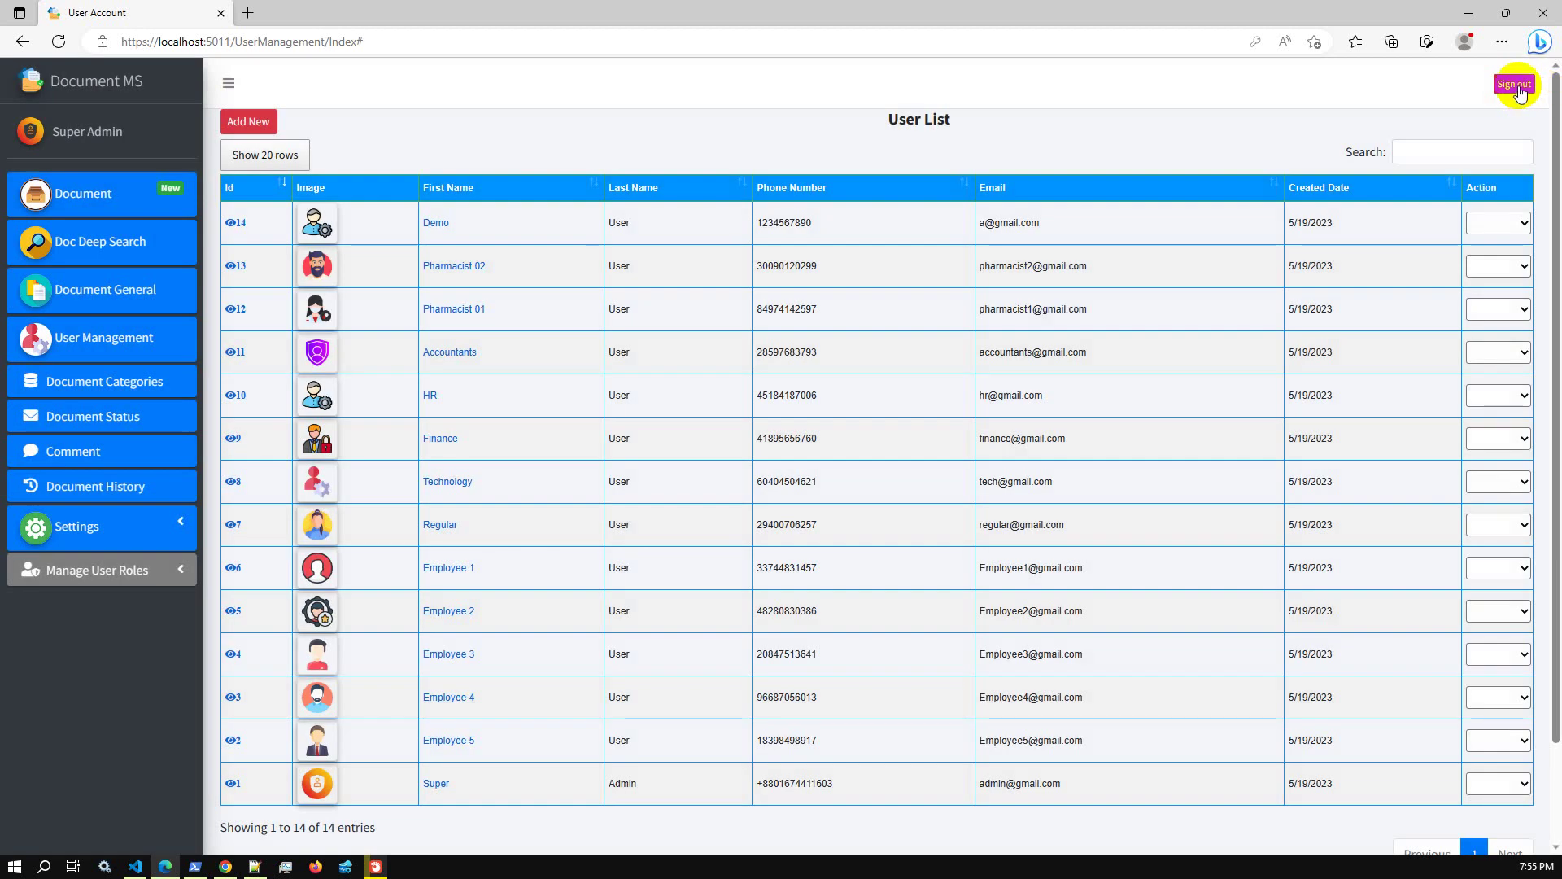
Sign out and log in as the new General user with its e-mail address
{"action": "left_click", "coordinate": [1516, 88]}
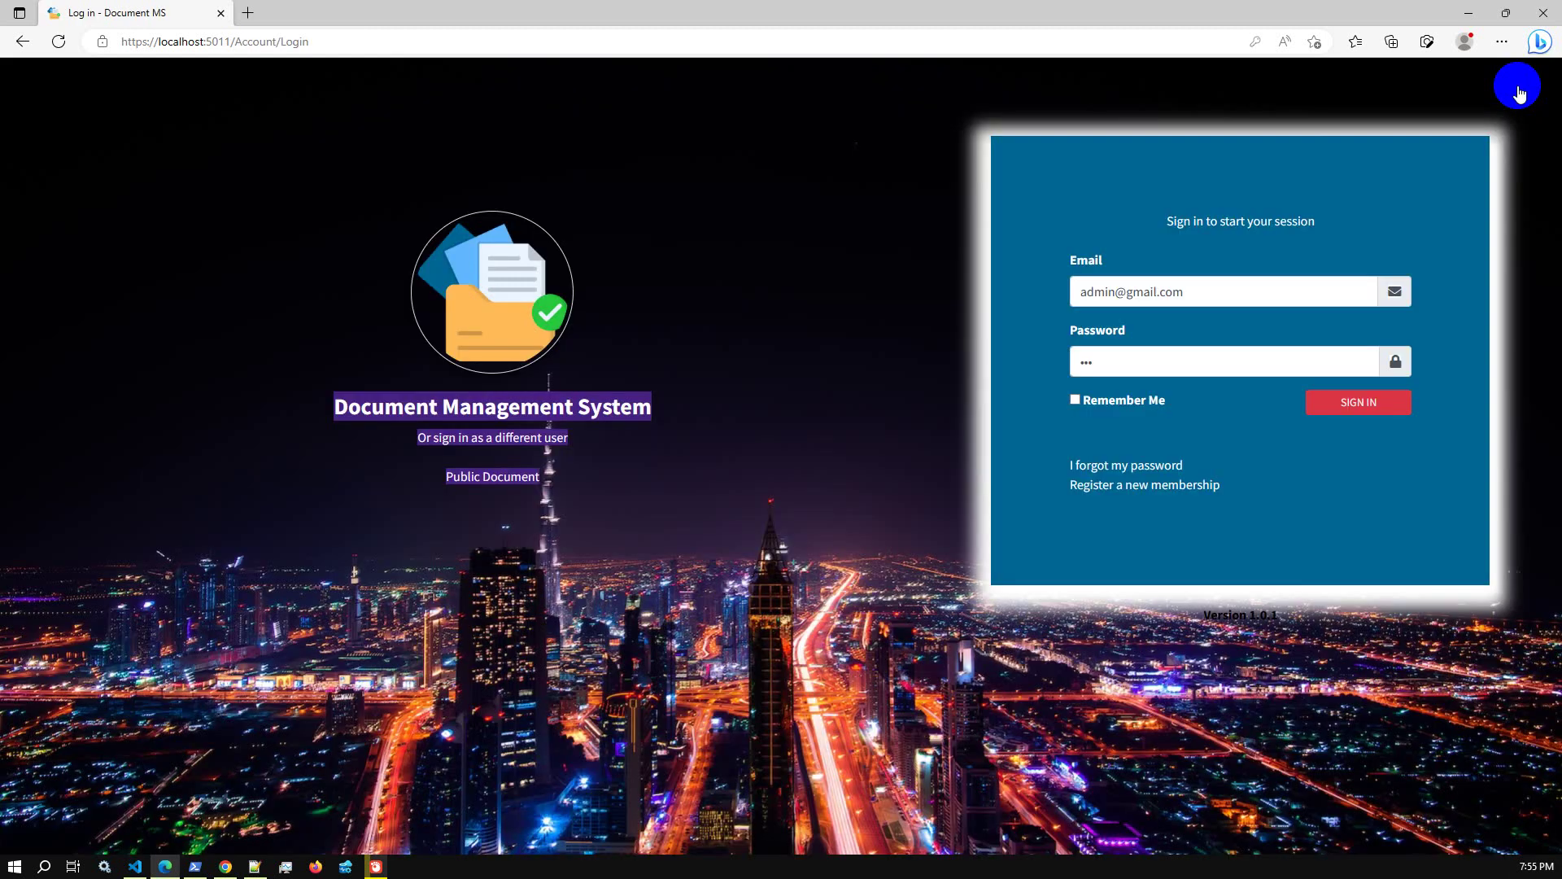
{"action": "triple_click", "coordinate": [1223, 292]}
{"action": "type", "text": "a@gmail.com"}
{"action": "left_click", "coordinate": [1396, 195]}
{"action": "left_click", "coordinate": [1360, 404]}
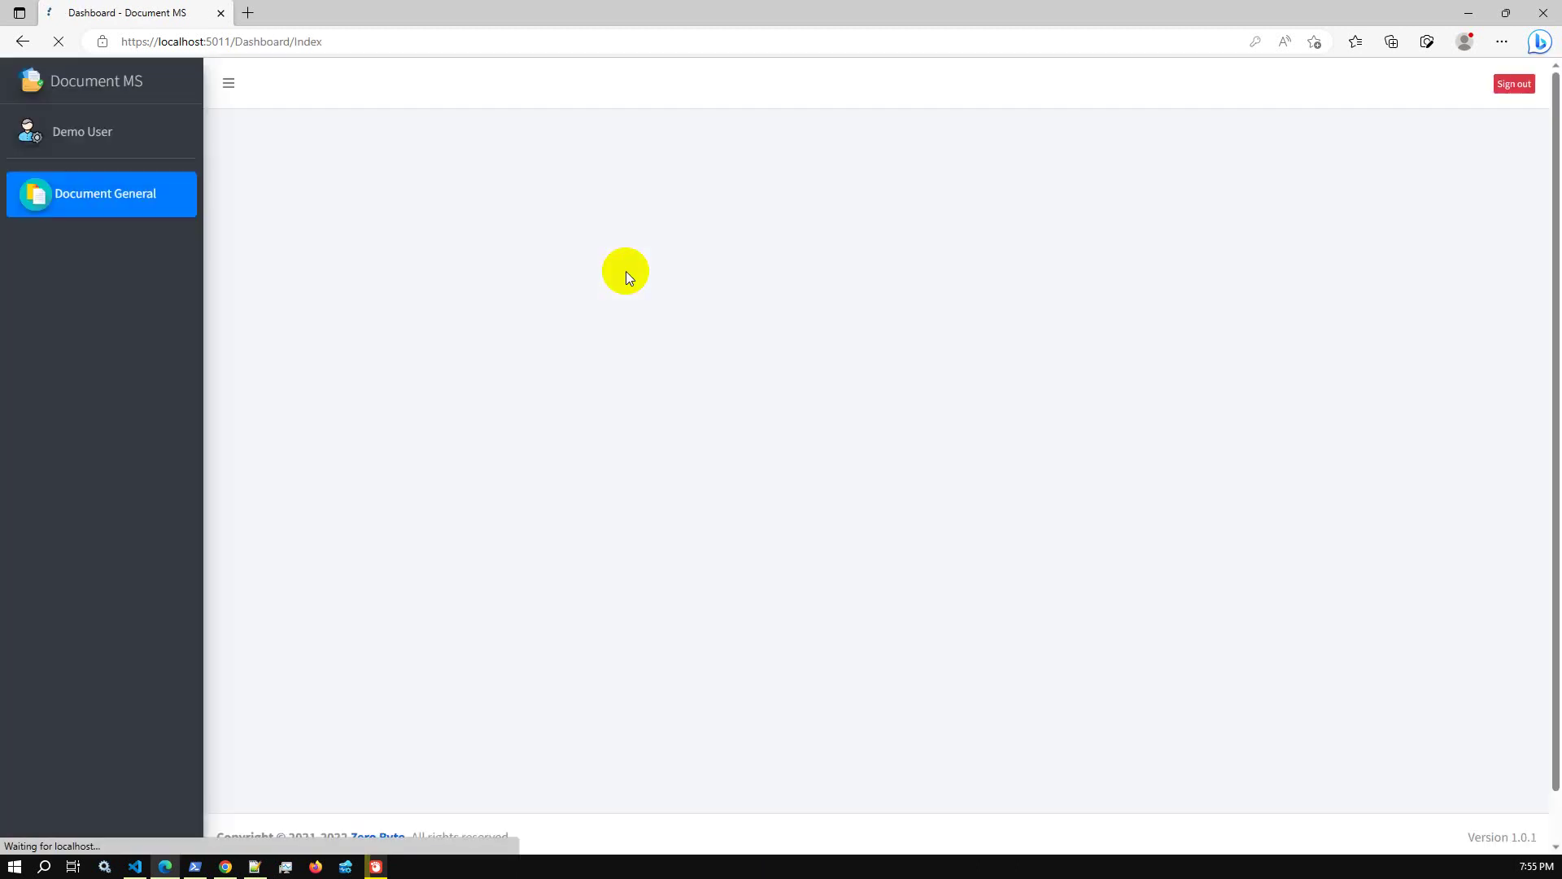
Check Document General and the profile as the demo user, sign out, then open the user list
{"action": "left_click", "coordinate": [121, 201]}
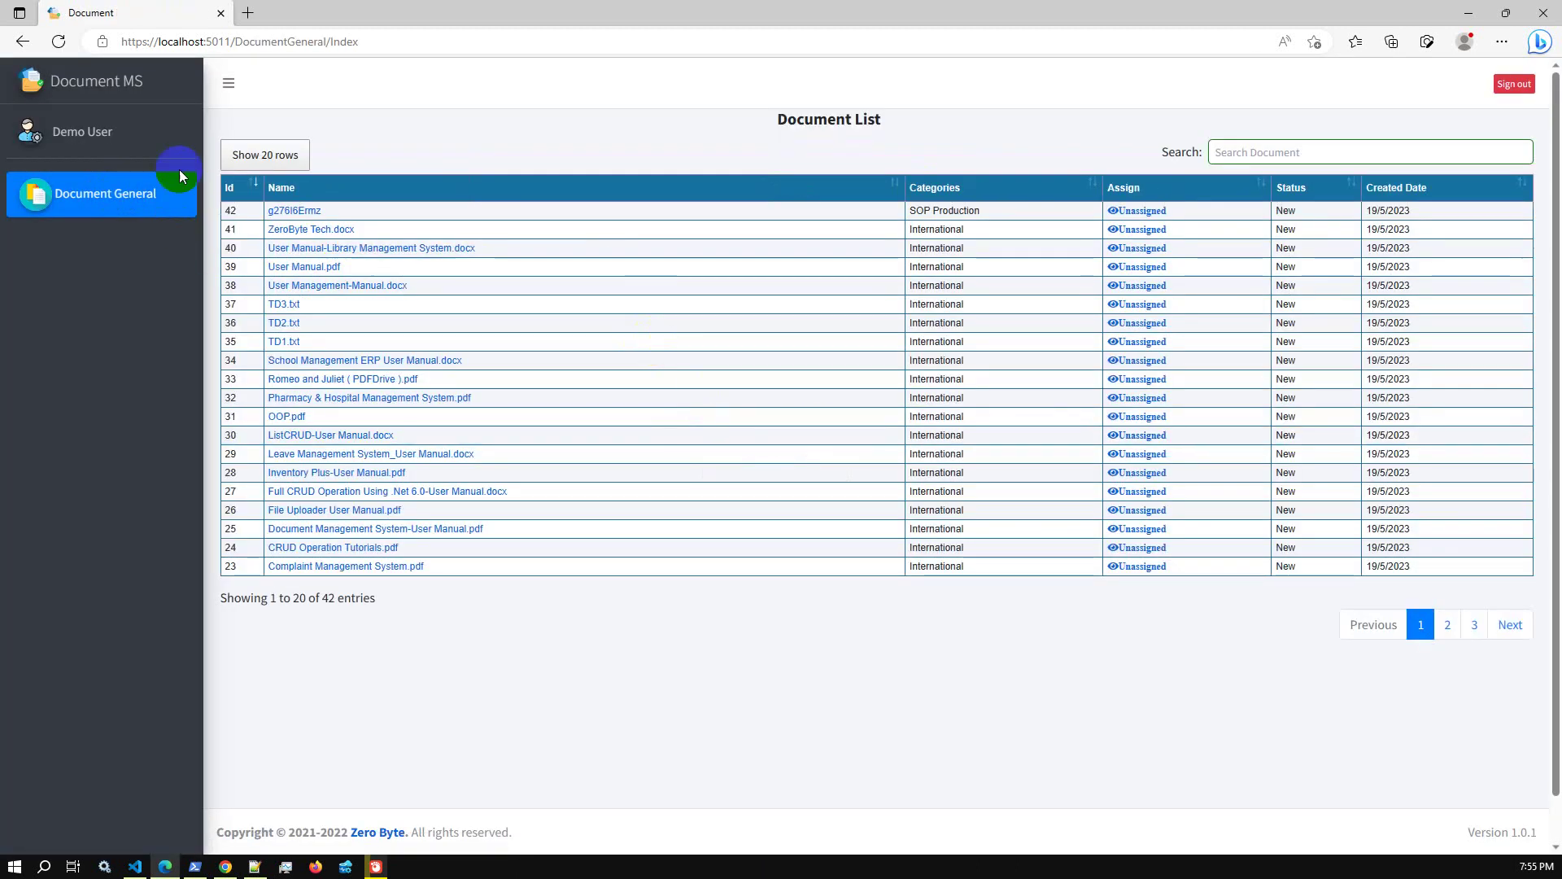
{"action": "left_click", "coordinate": [70, 132]}
{"action": "left_click", "coordinate": [126, 87]}
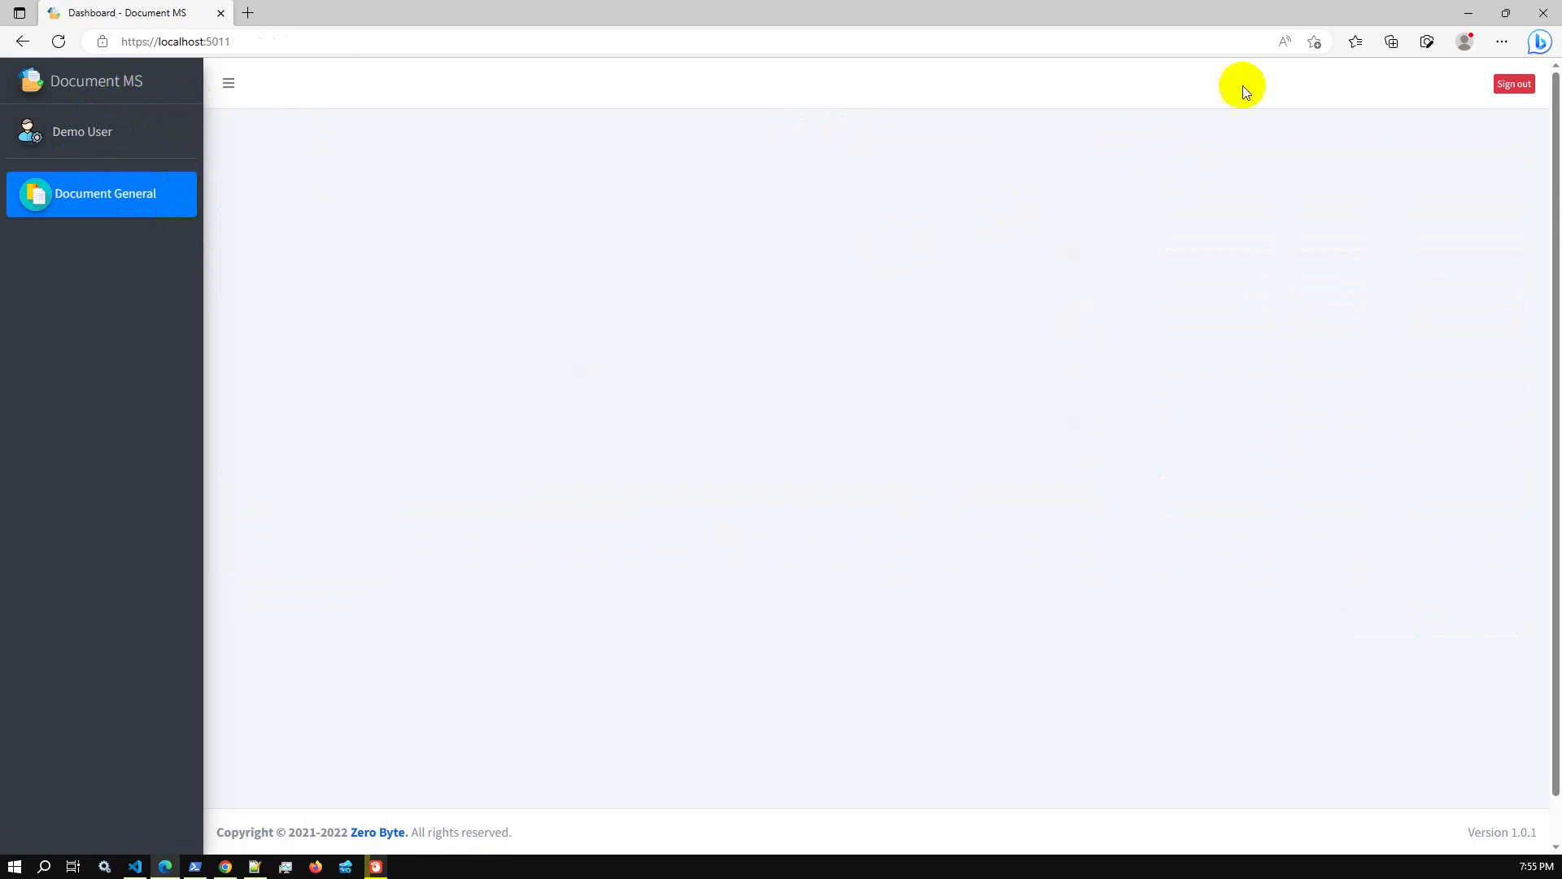
{"action": "left_click", "coordinate": [1501, 96]}
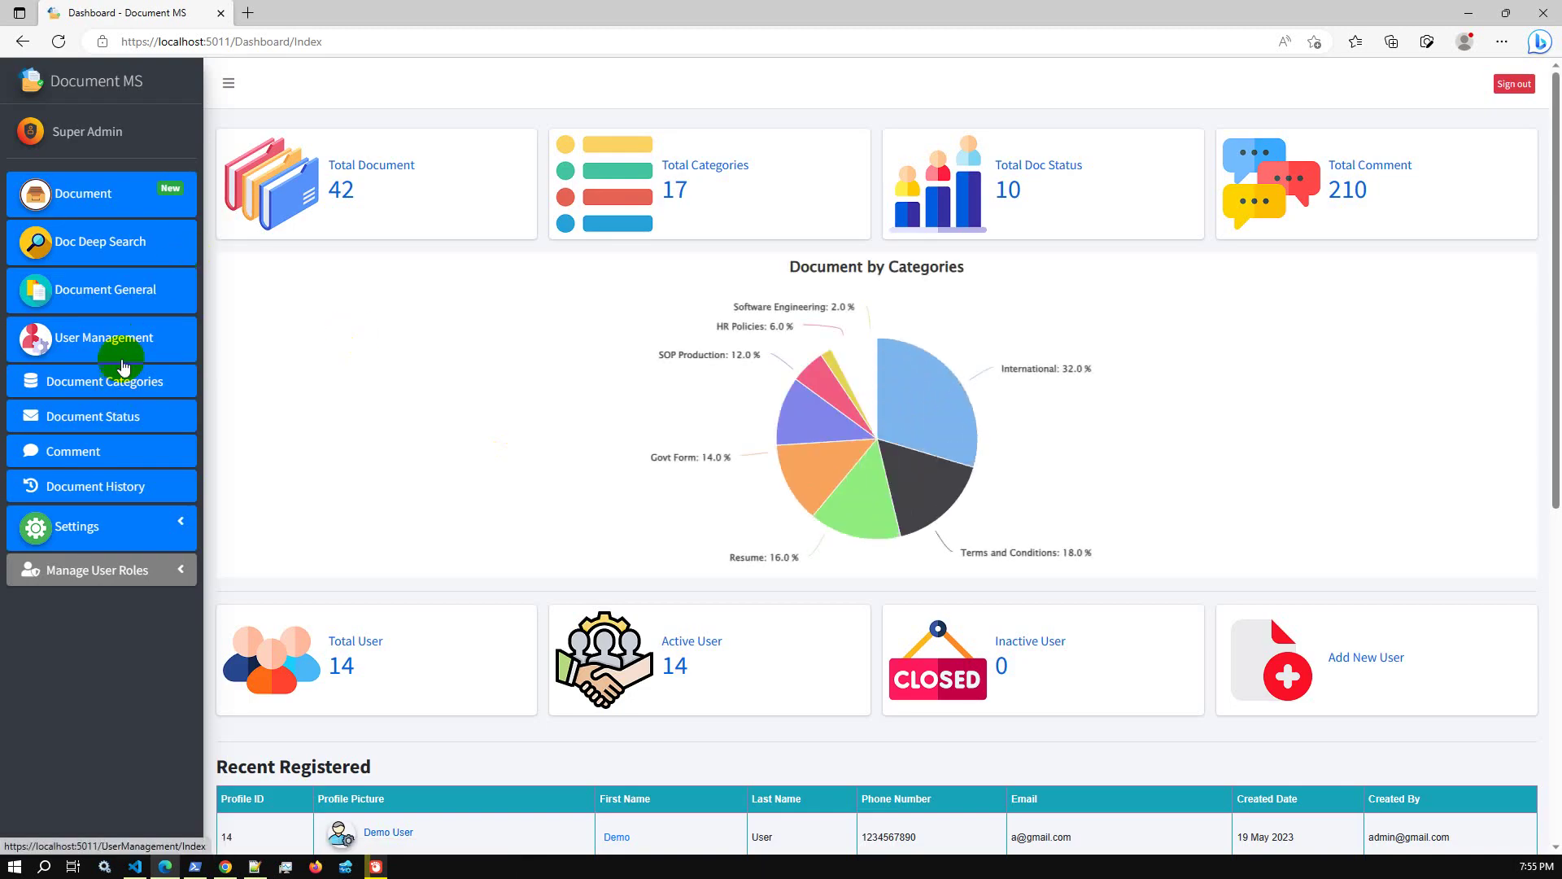
{"action": "left_click", "coordinate": [121, 358]}
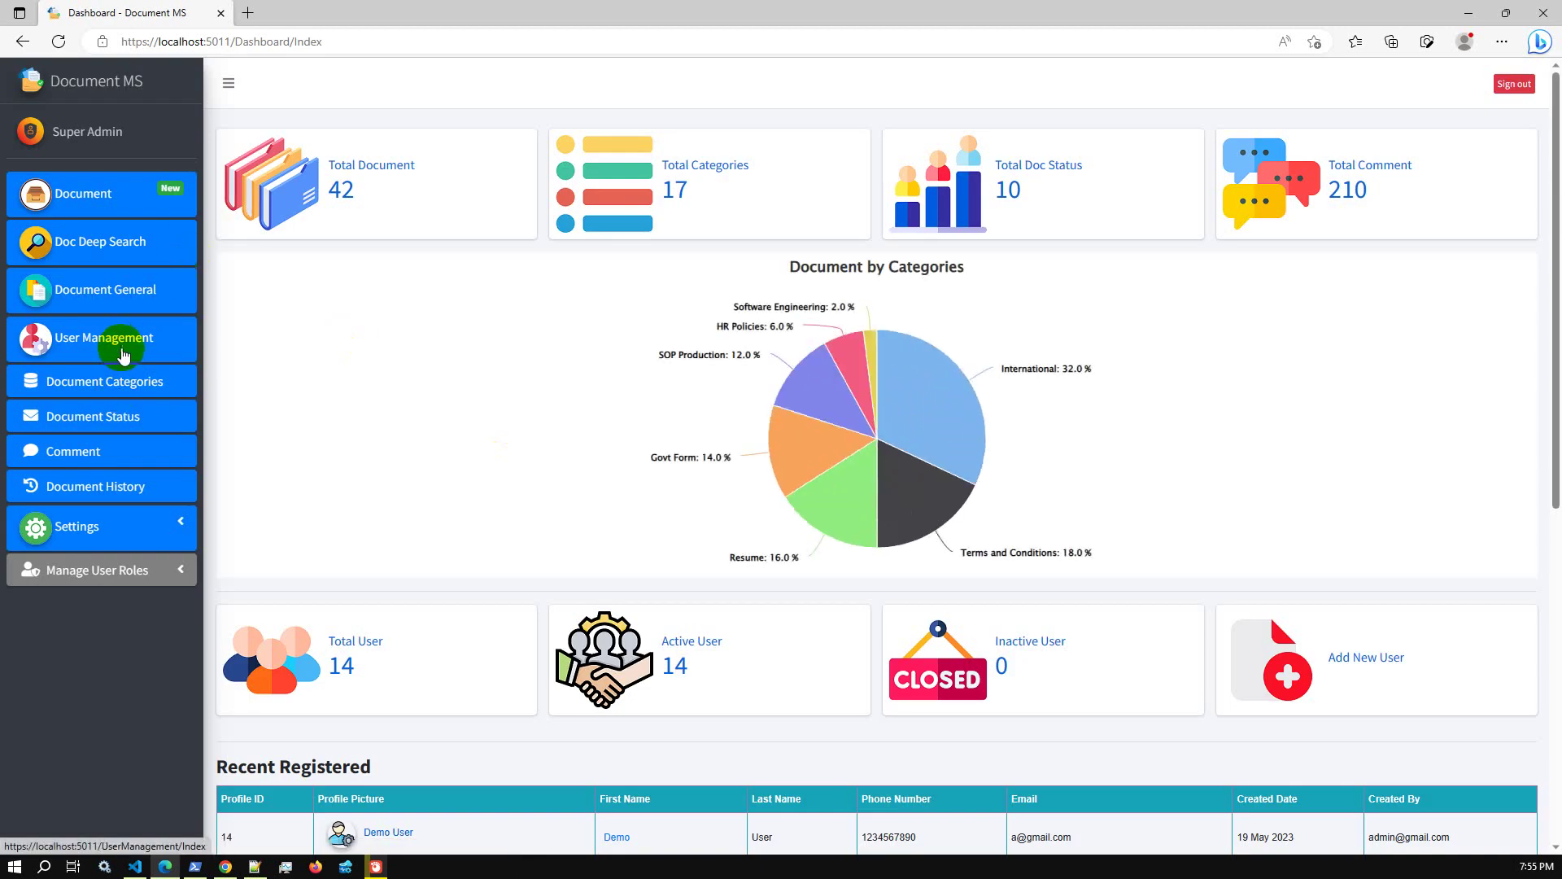
Start another new user named Demo User with an e-mail address and a password
{"action": "left_click", "coordinate": [262, 132]}
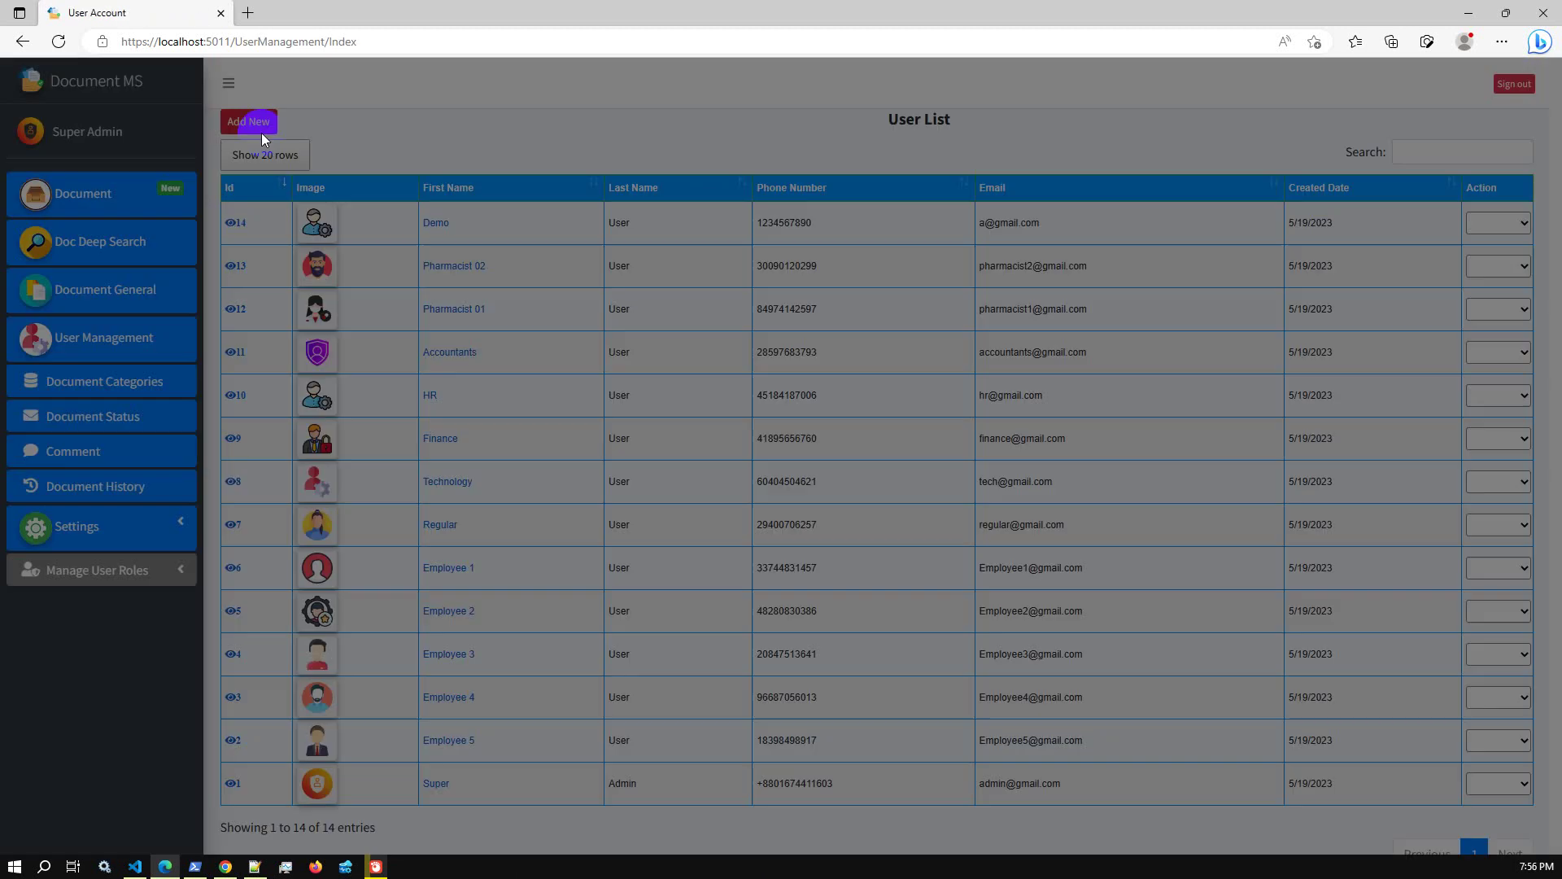
{"action": "left_click", "coordinate": [479, 221]}
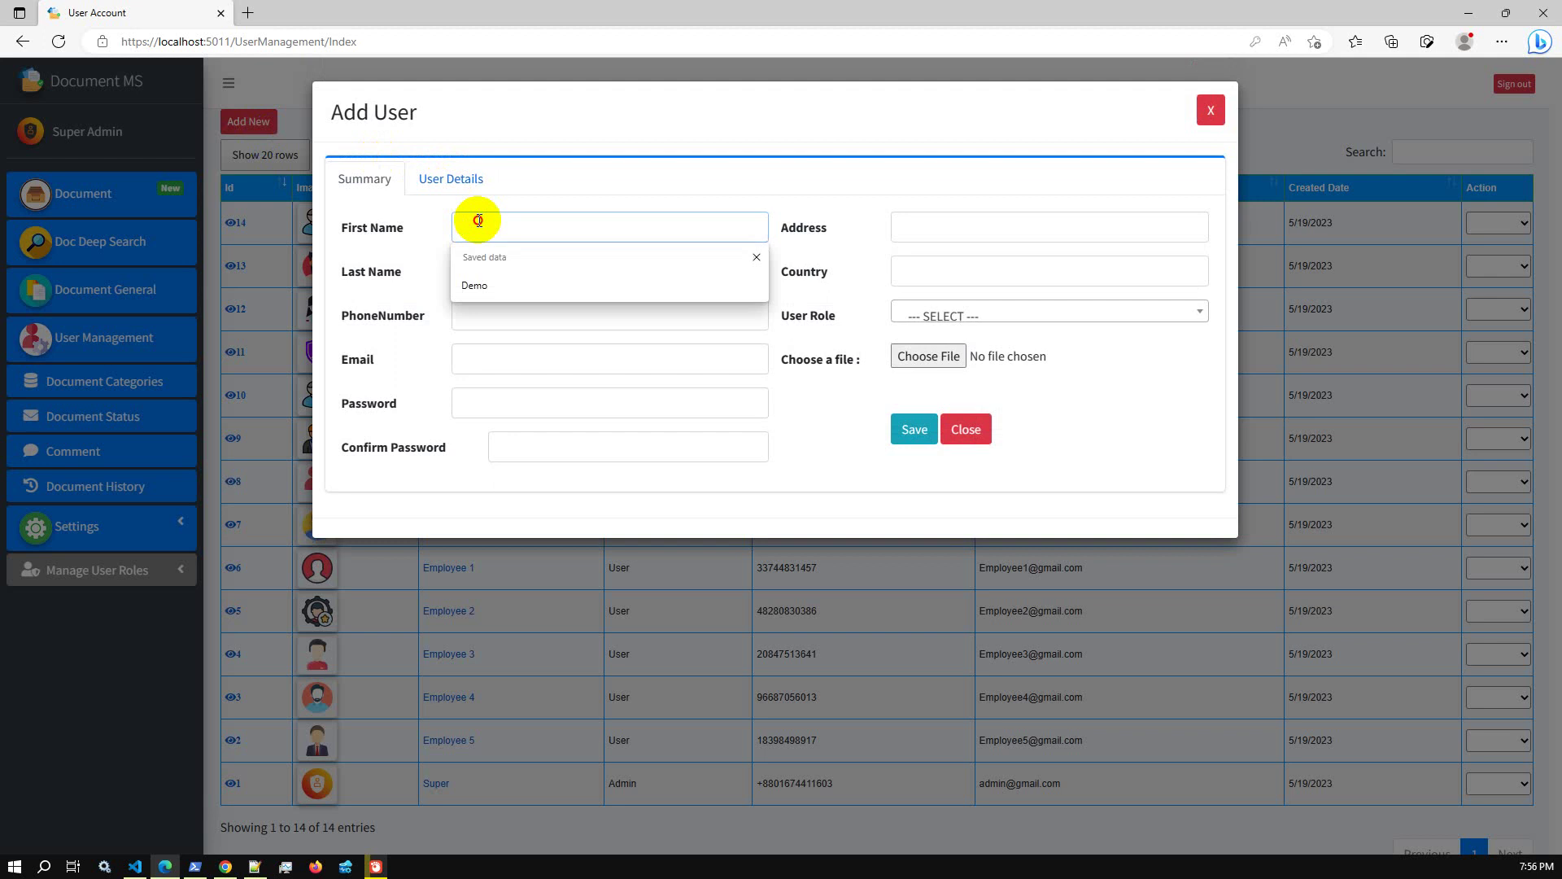
{"action": "left_click", "coordinate": [480, 277]}
{"action": "left_click", "coordinate": [481, 272]}
{"action": "left_click", "coordinate": [481, 322]}
{"action": "left_click", "coordinate": [482, 318]}
{"action": "left_click", "coordinate": [478, 358]}
{"action": "type", "text": "a2@gmail.com"}
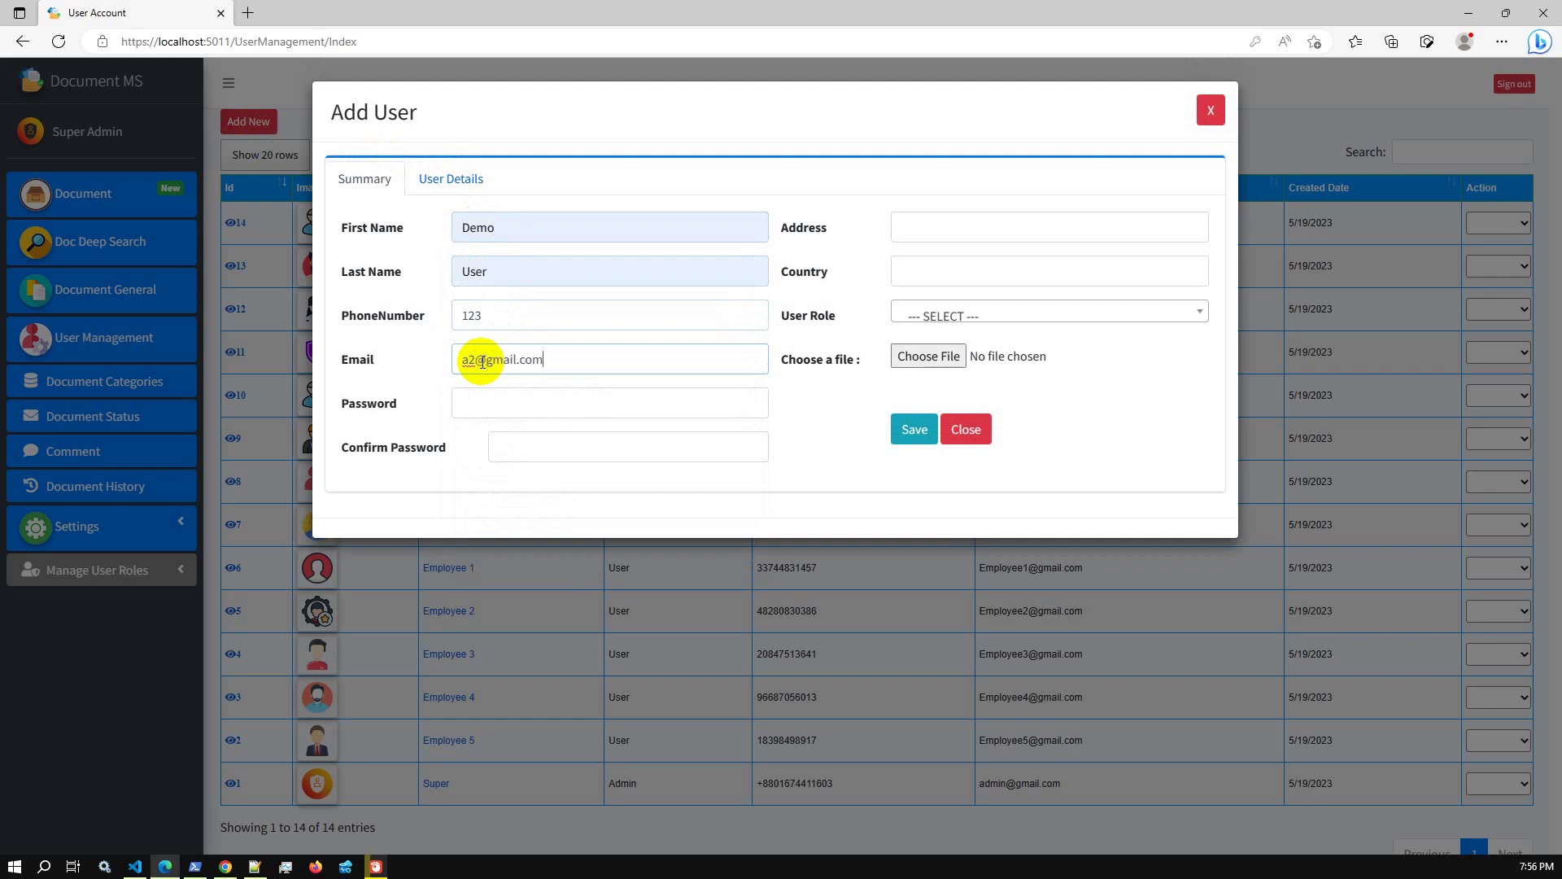
{"action": "left_click", "coordinate": [533, 406]}
{"action": "type", "text": "123"}
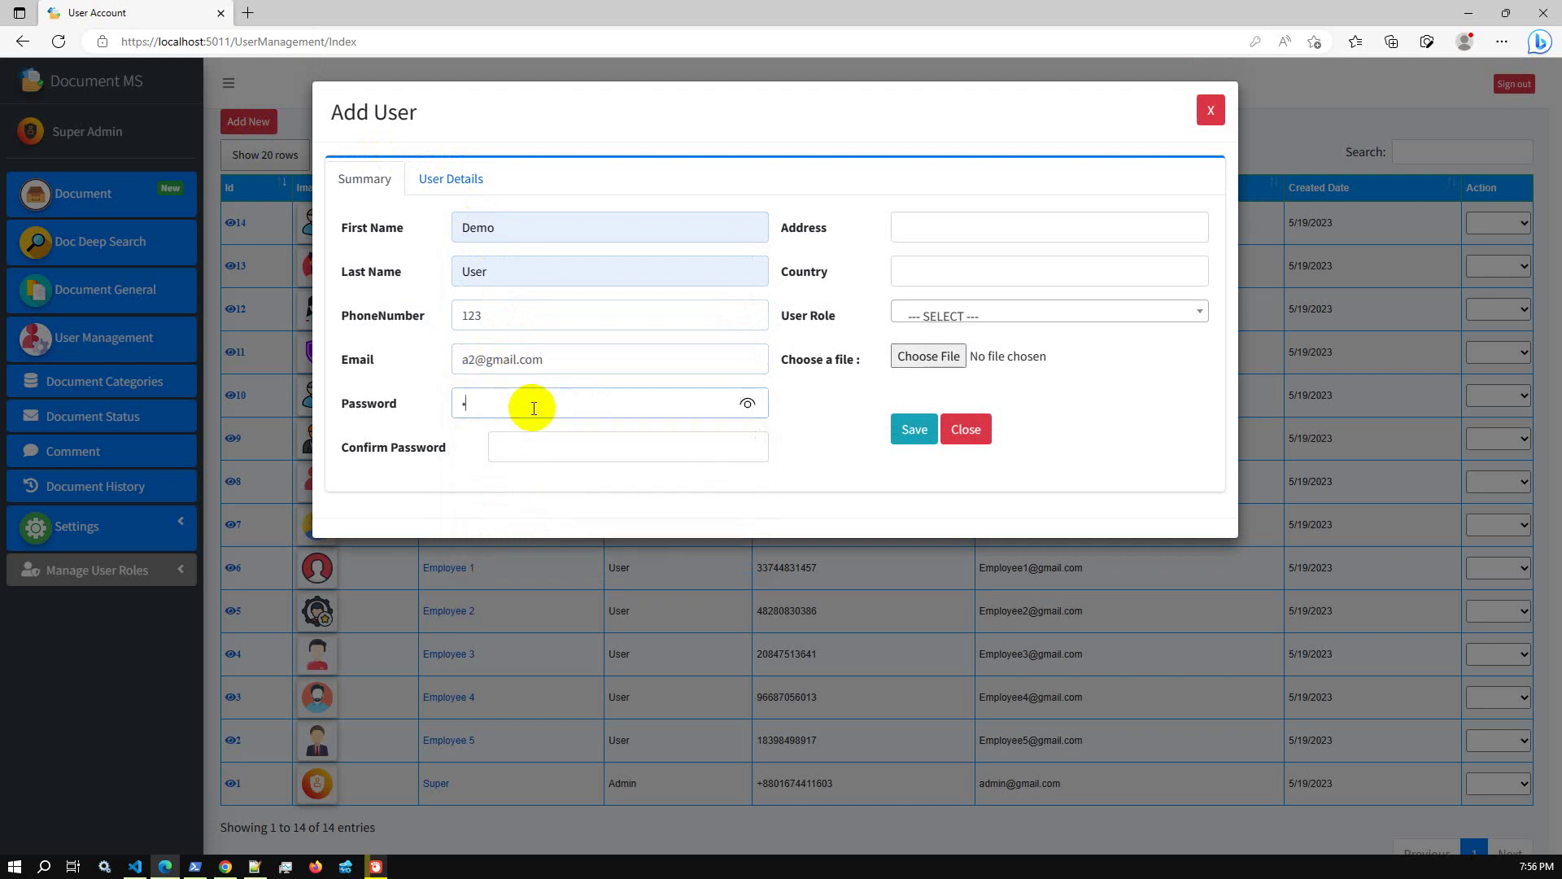
{"action": "left_click", "coordinate": [534, 445]}
{"action": "type", "text": "123"}
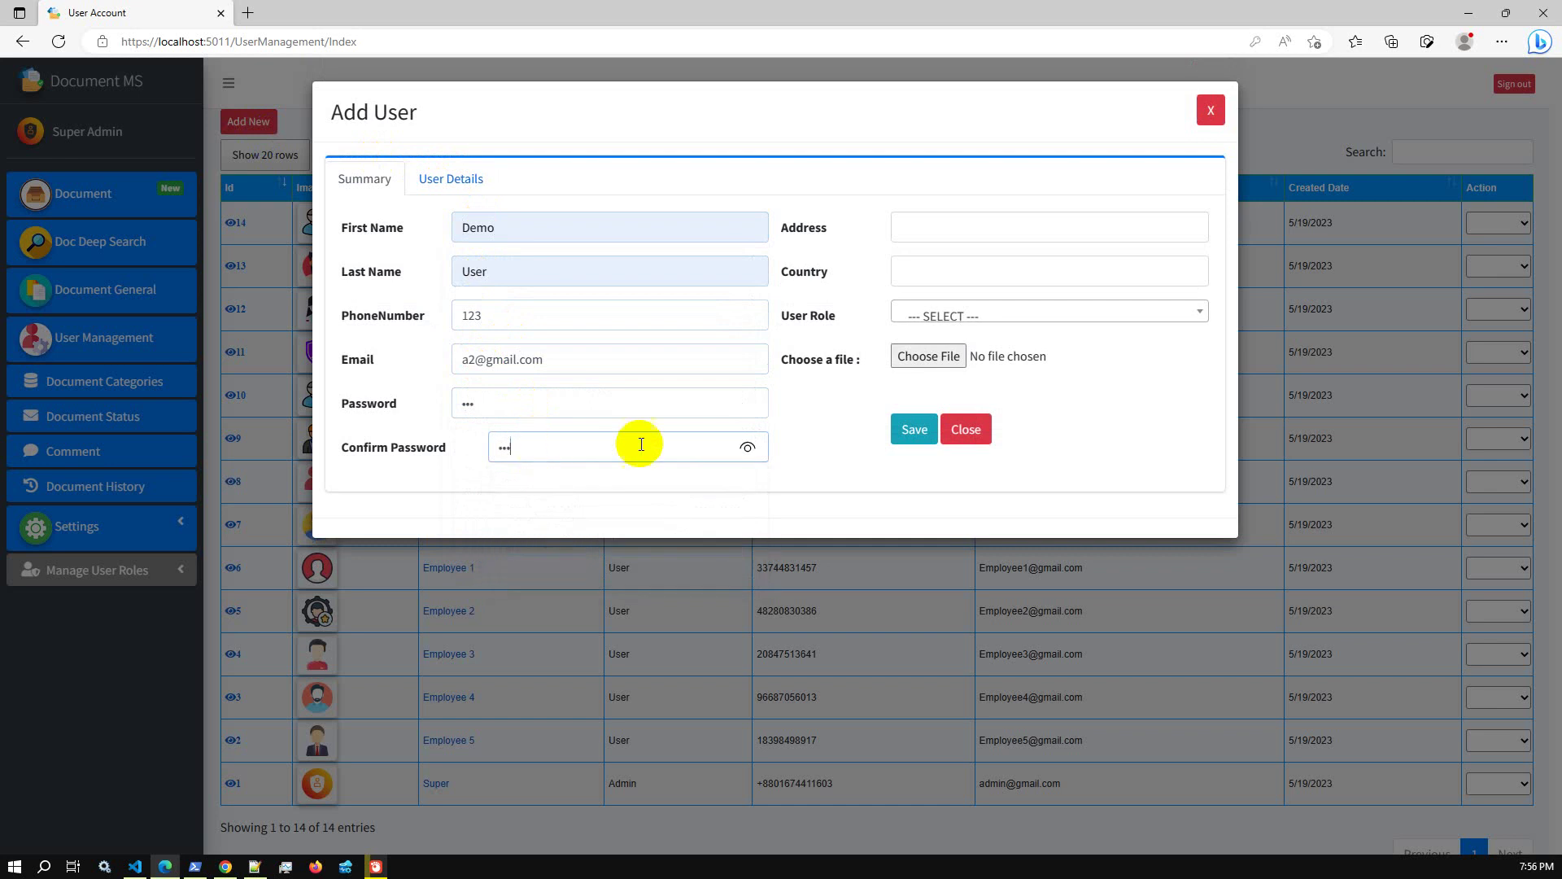
{"action": "left_click", "coordinate": [932, 230]}
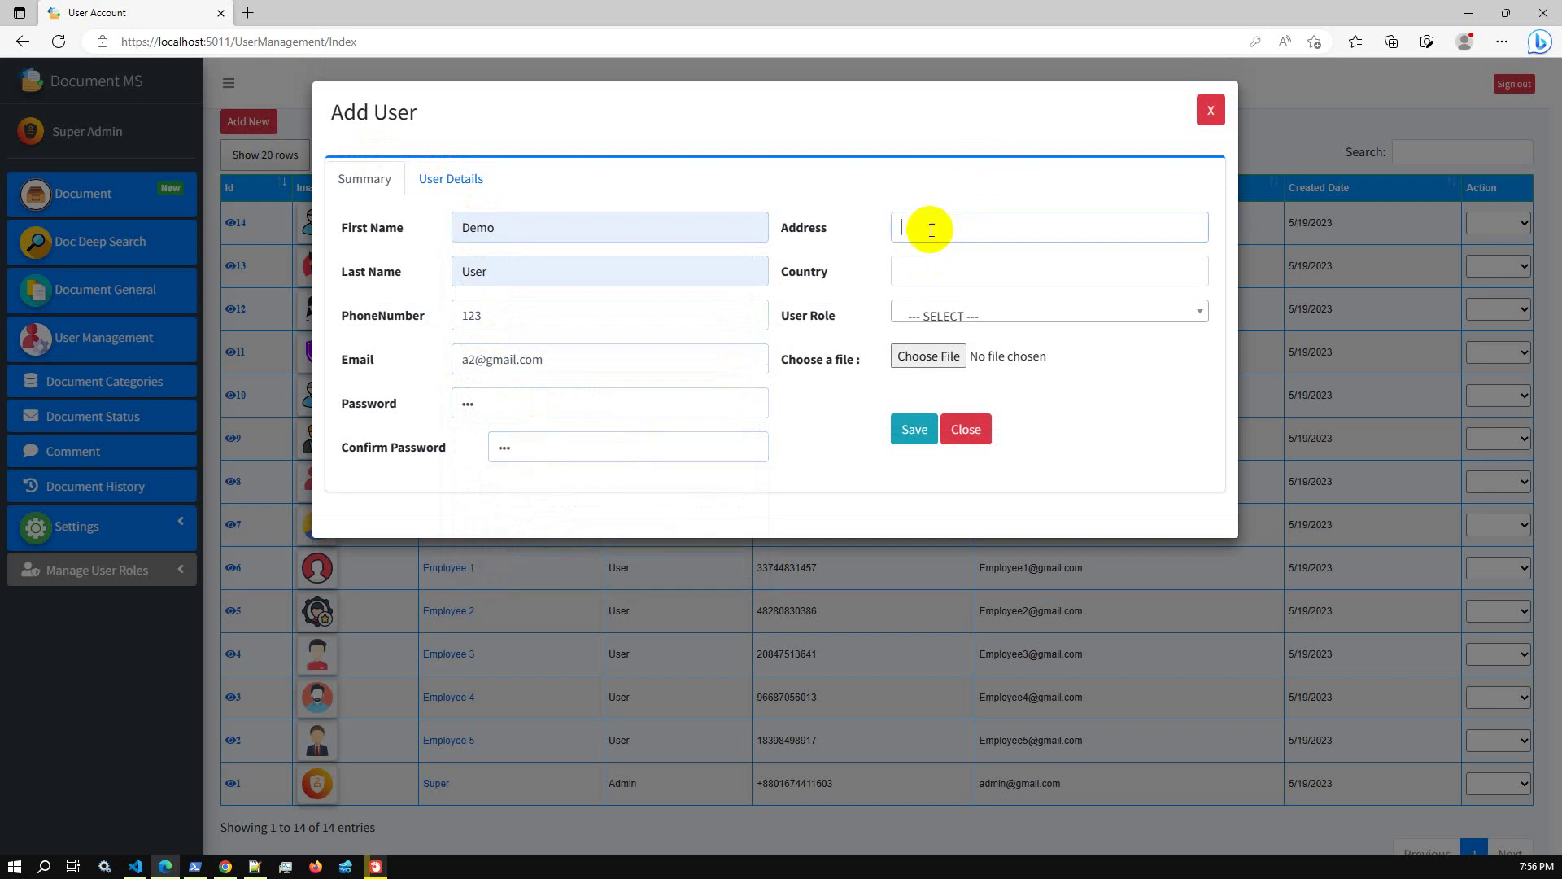
Assign the Admin role, save, review user 15's details and e-mail, then sign out
{"action": "left_click", "coordinate": [948, 314]}
{"action": "left_click", "coordinate": [948, 401]}
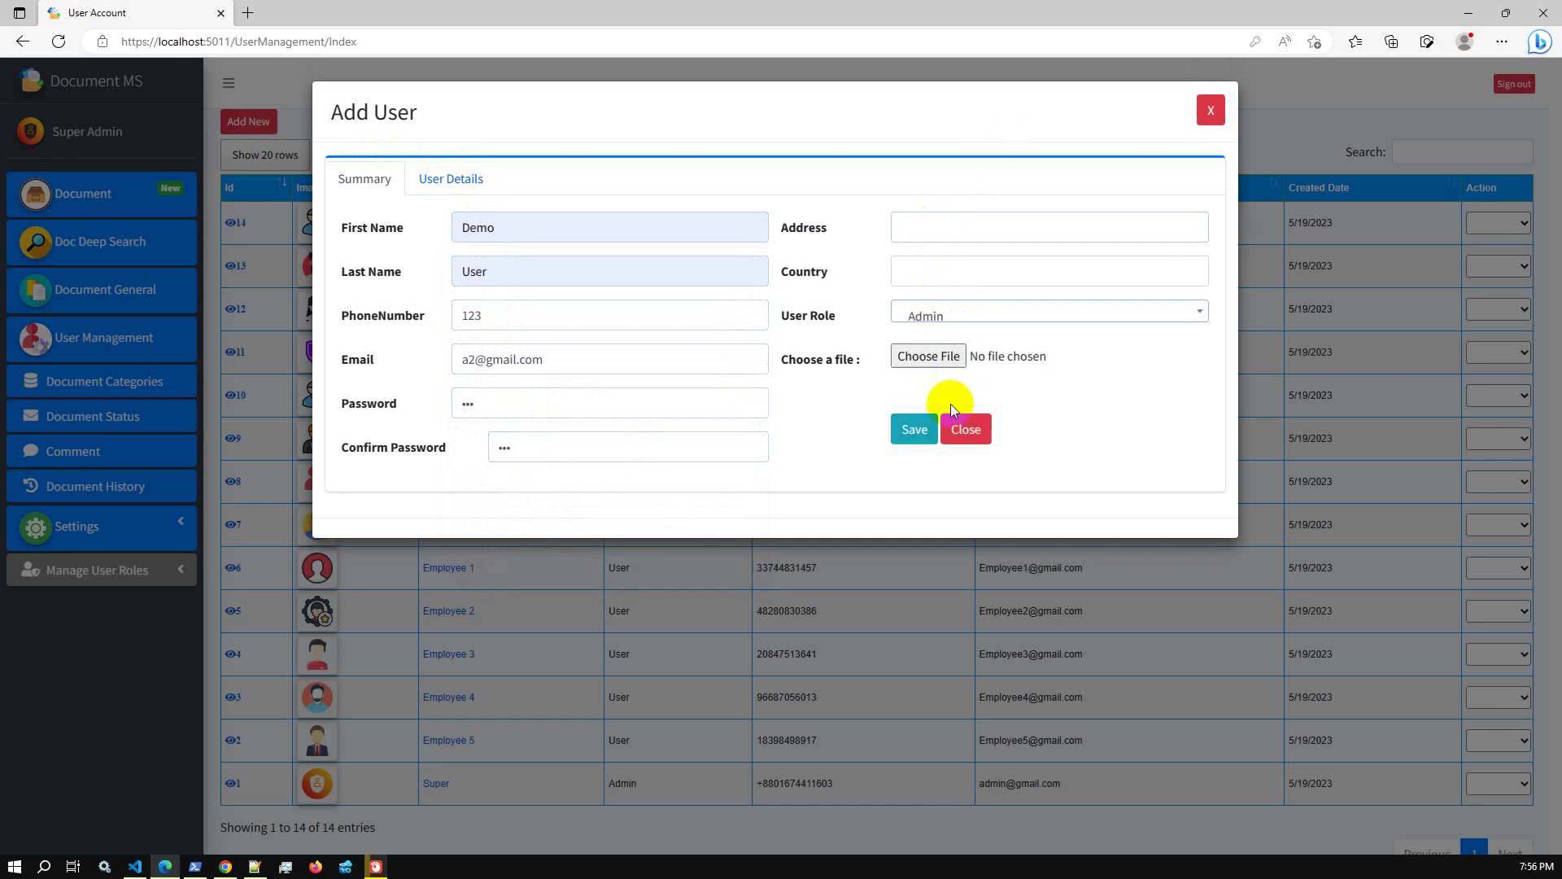
{"action": "left_click", "coordinate": [914, 429]}
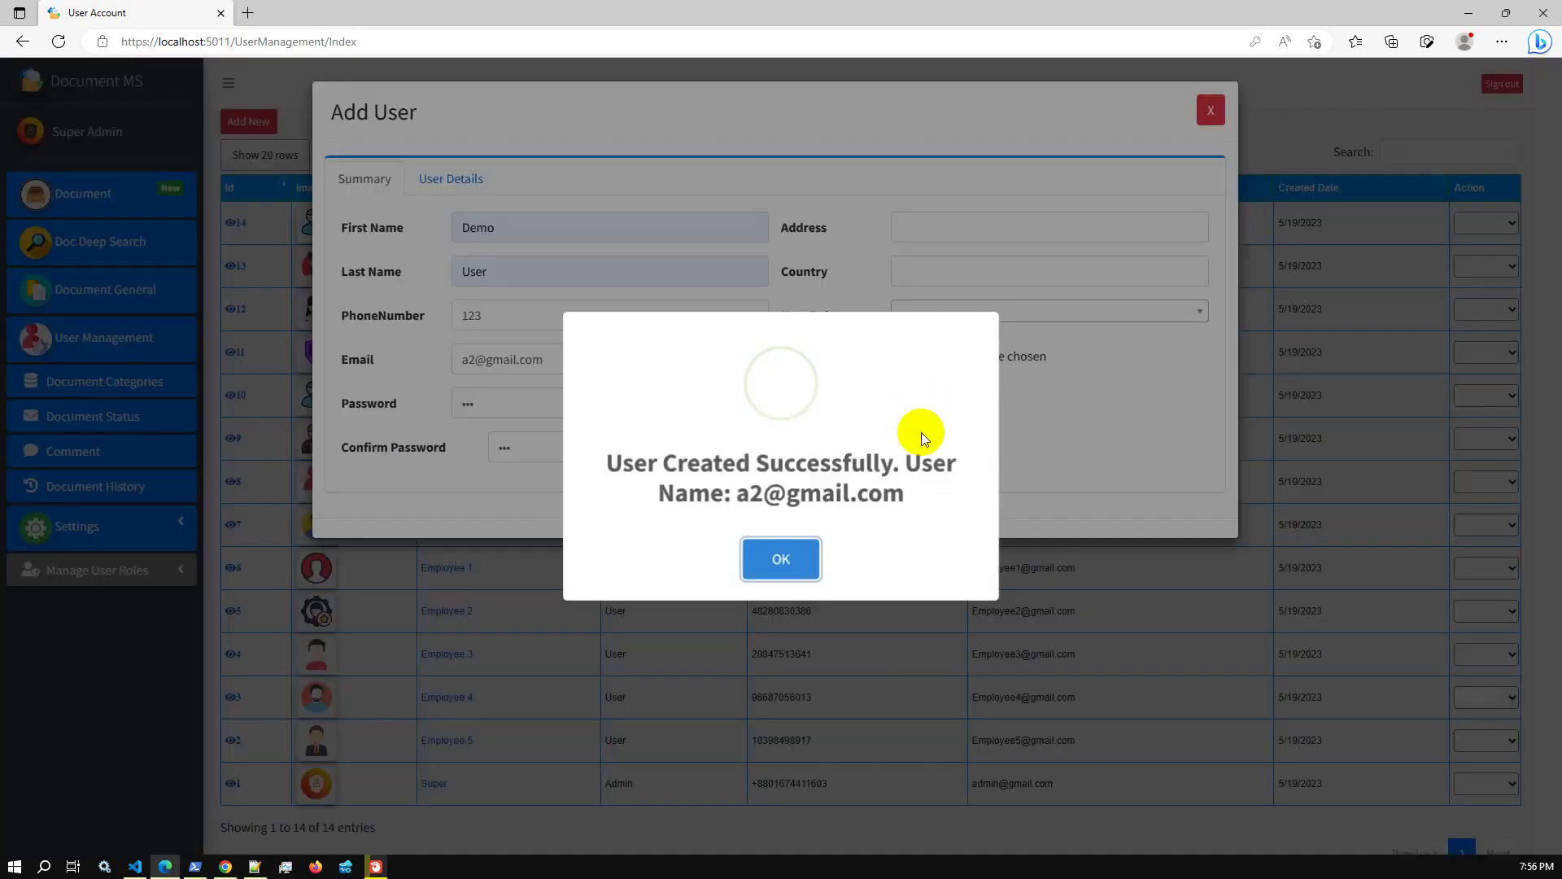
{"action": "left_click", "coordinate": [778, 555]}
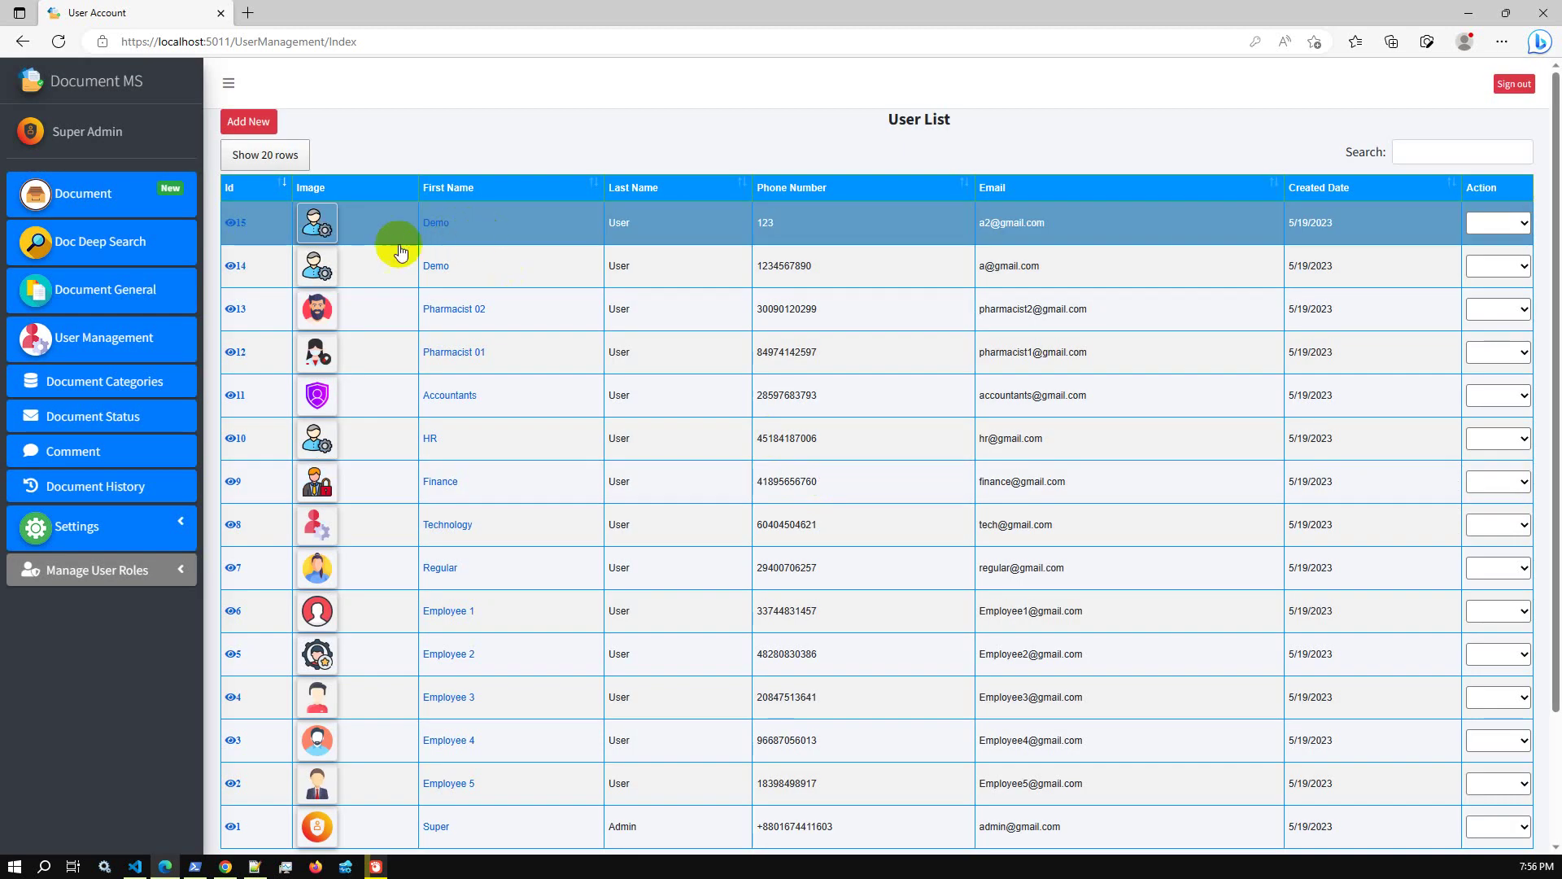
{"action": "left_click", "coordinate": [242, 227]}
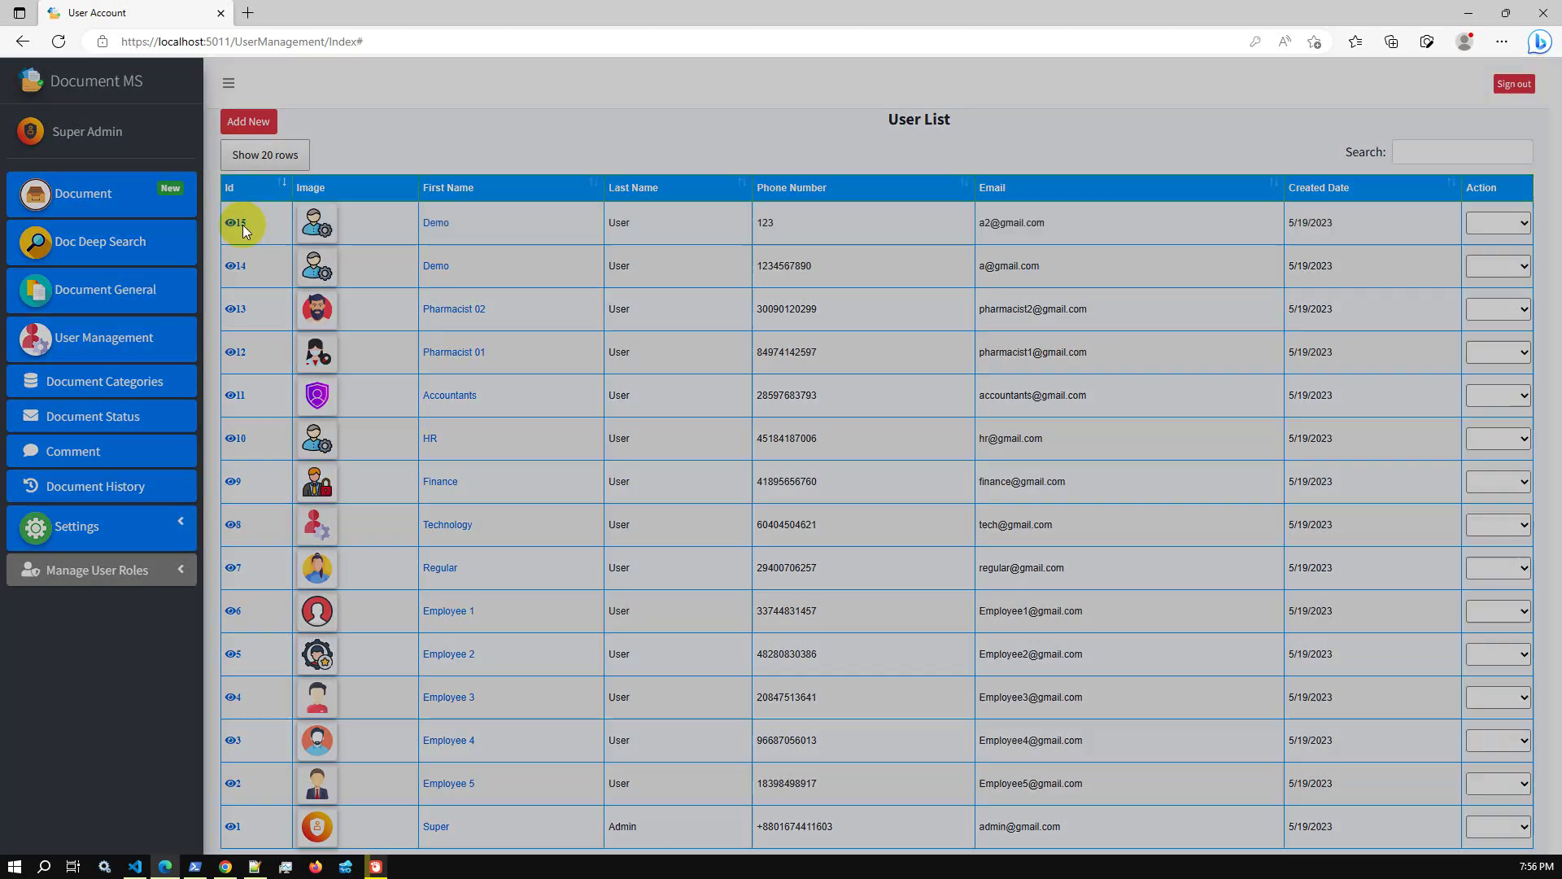
{"action": "left_click_drag", "start_coordinate": [675, 412], "coordinate": [792, 404]}
{"action": "key", "text": "ctrl+c"}
{"action": "left_click", "coordinate": [1072, 111]}
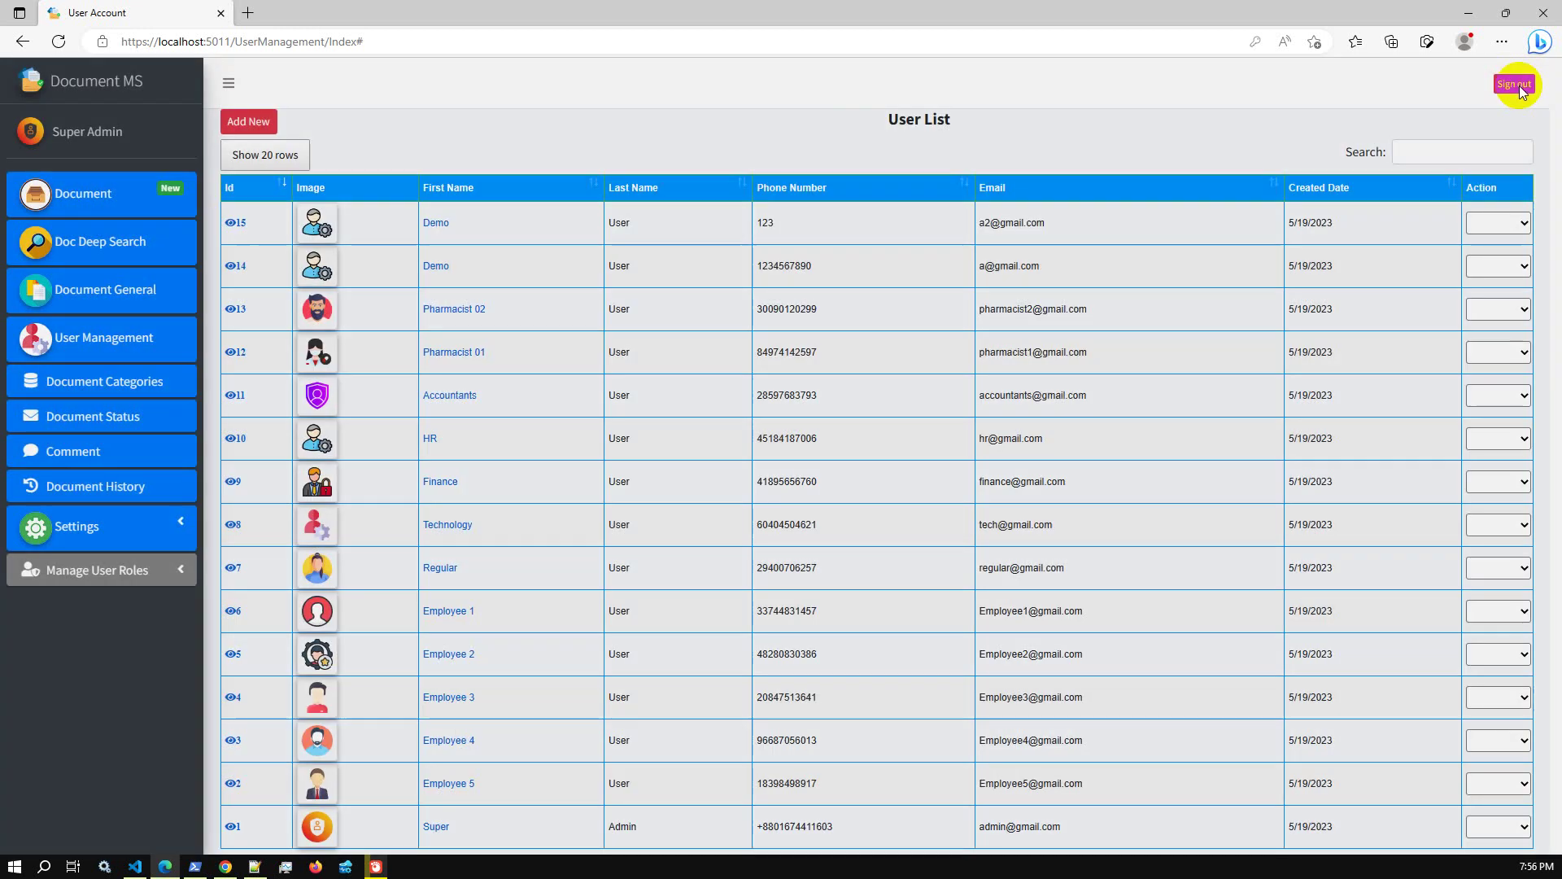
{"action": "left_click", "coordinate": [1515, 84]}
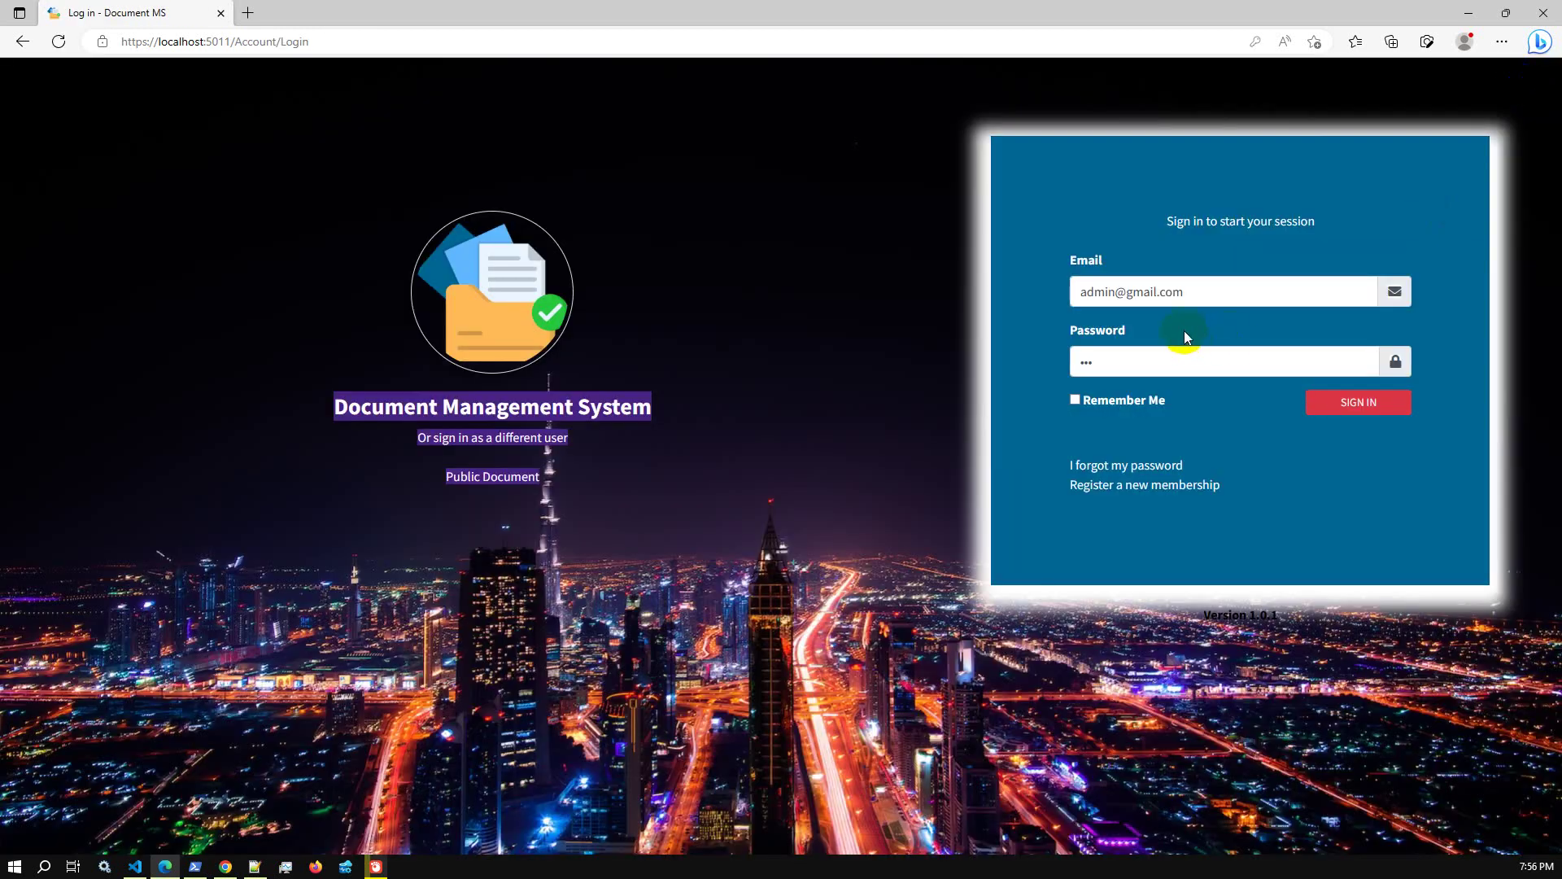
Log in with the new Admin user's pasted e-mail, retrying sign-in, and open the document list
{"action": "triple_click", "coordinate": [1218, 291]}
{"action": "key", "text": "ctrl+v"}
{"action": "left_click", "coordinate": [1318, 345]}
{"action": "left_click", "coordinate": [1333, 413]}
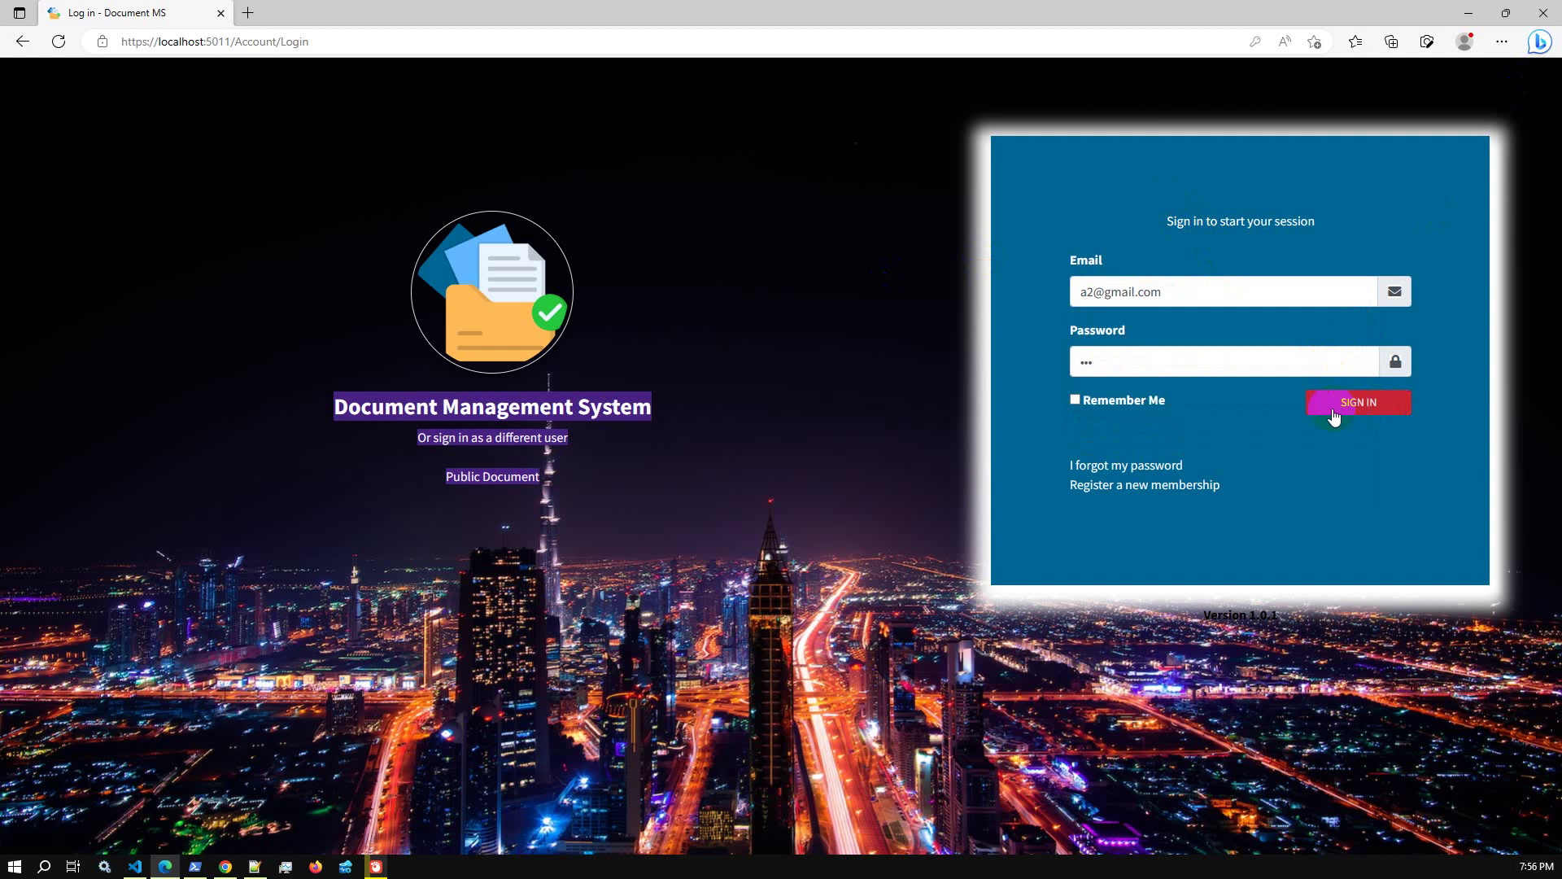
{"action": "left_click", "coordinate": [611, 434]}
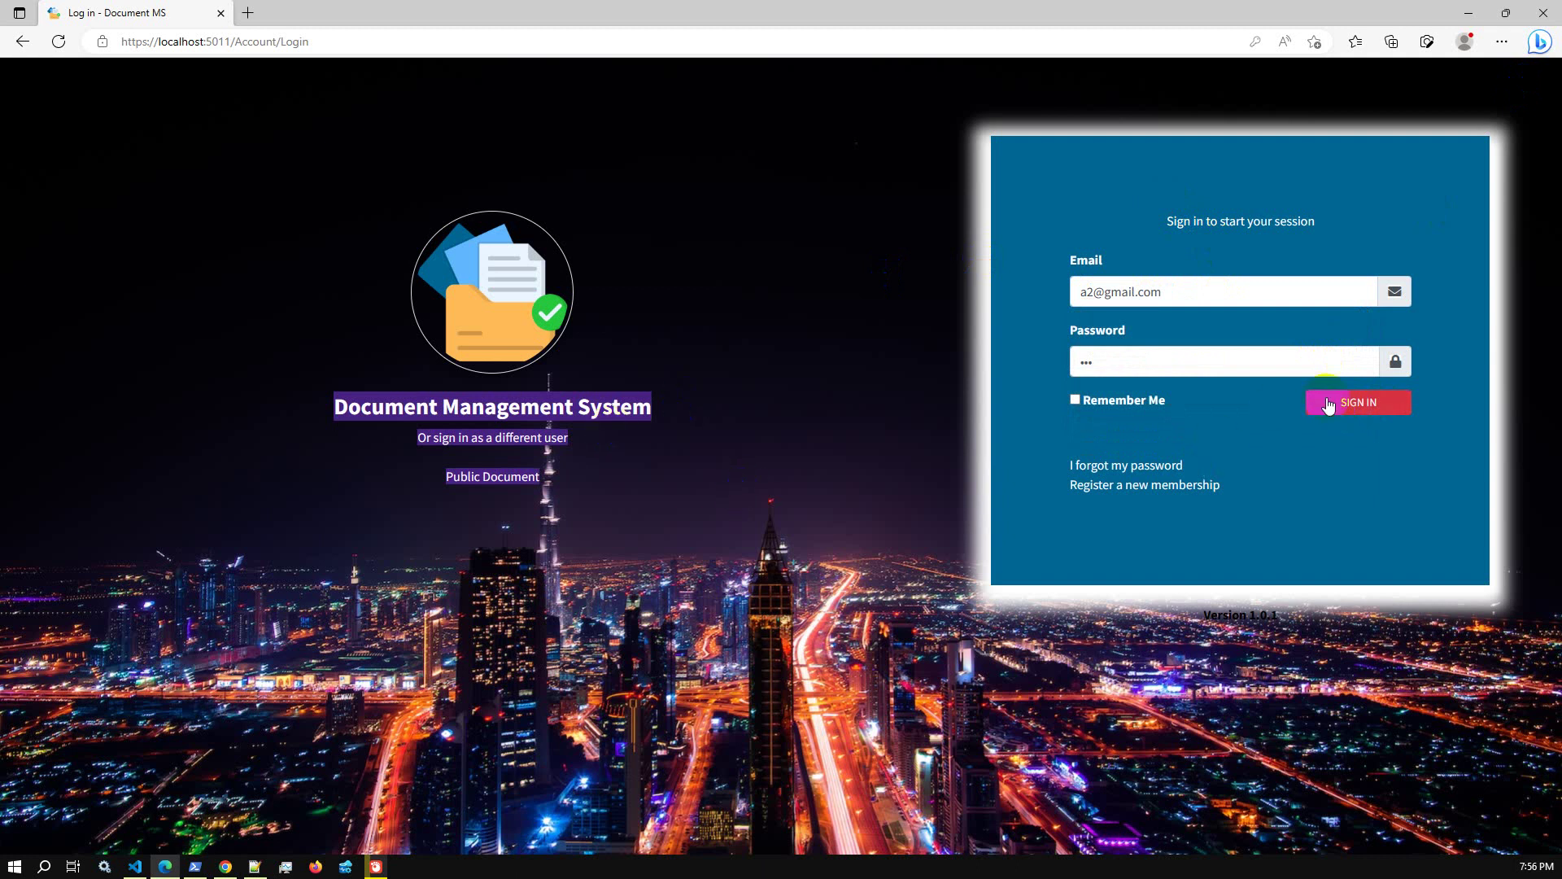
{"action": "left_click", "coordinate": [1357, 407]}
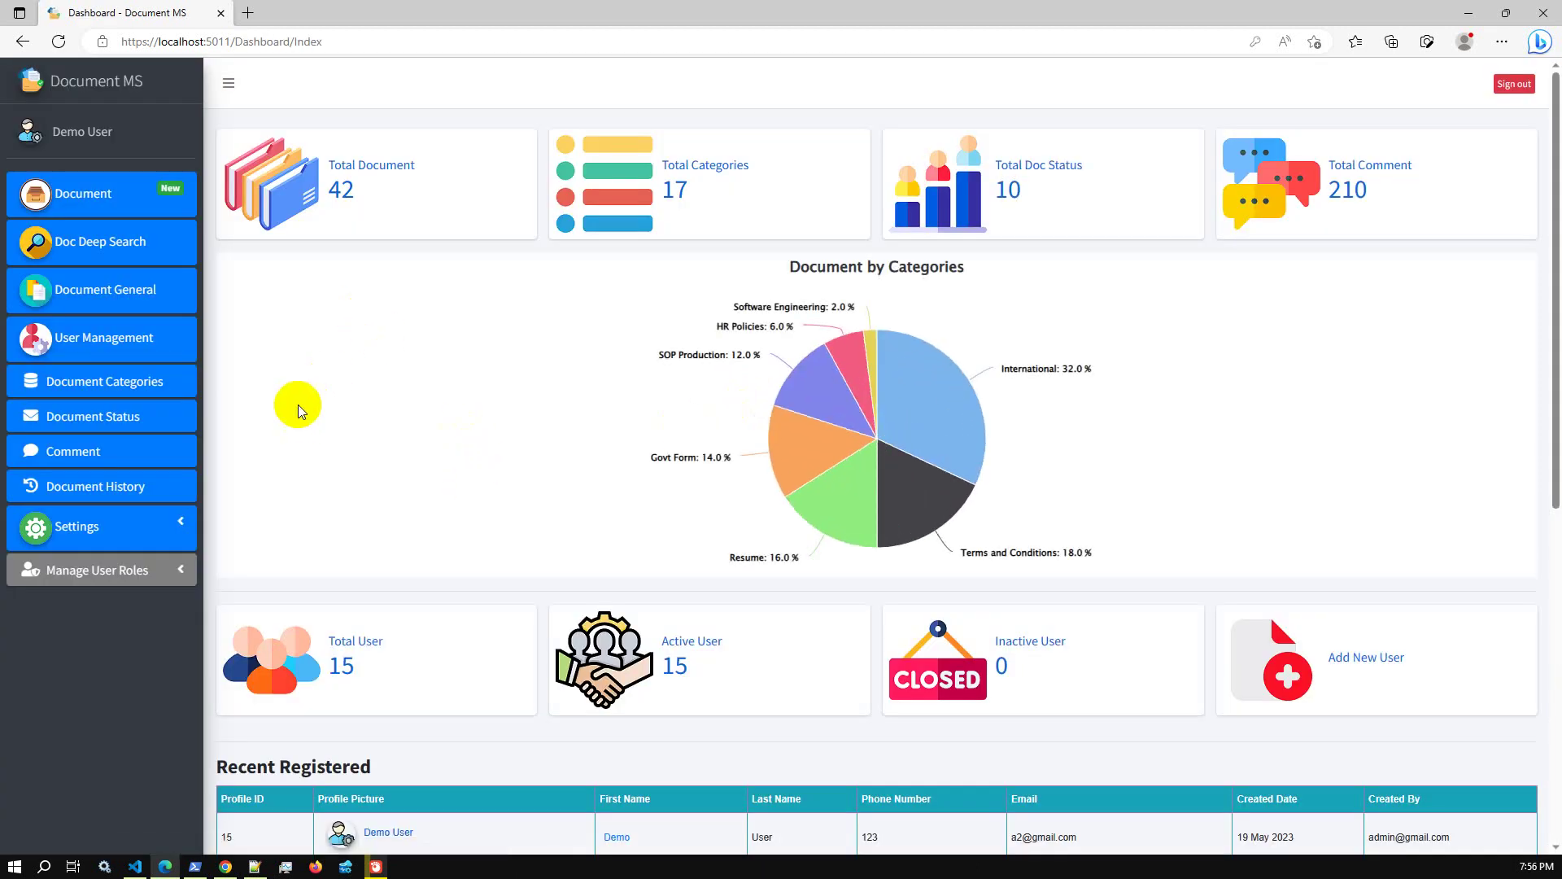
{"action": "left_click", "coordinate": [134, 202]}
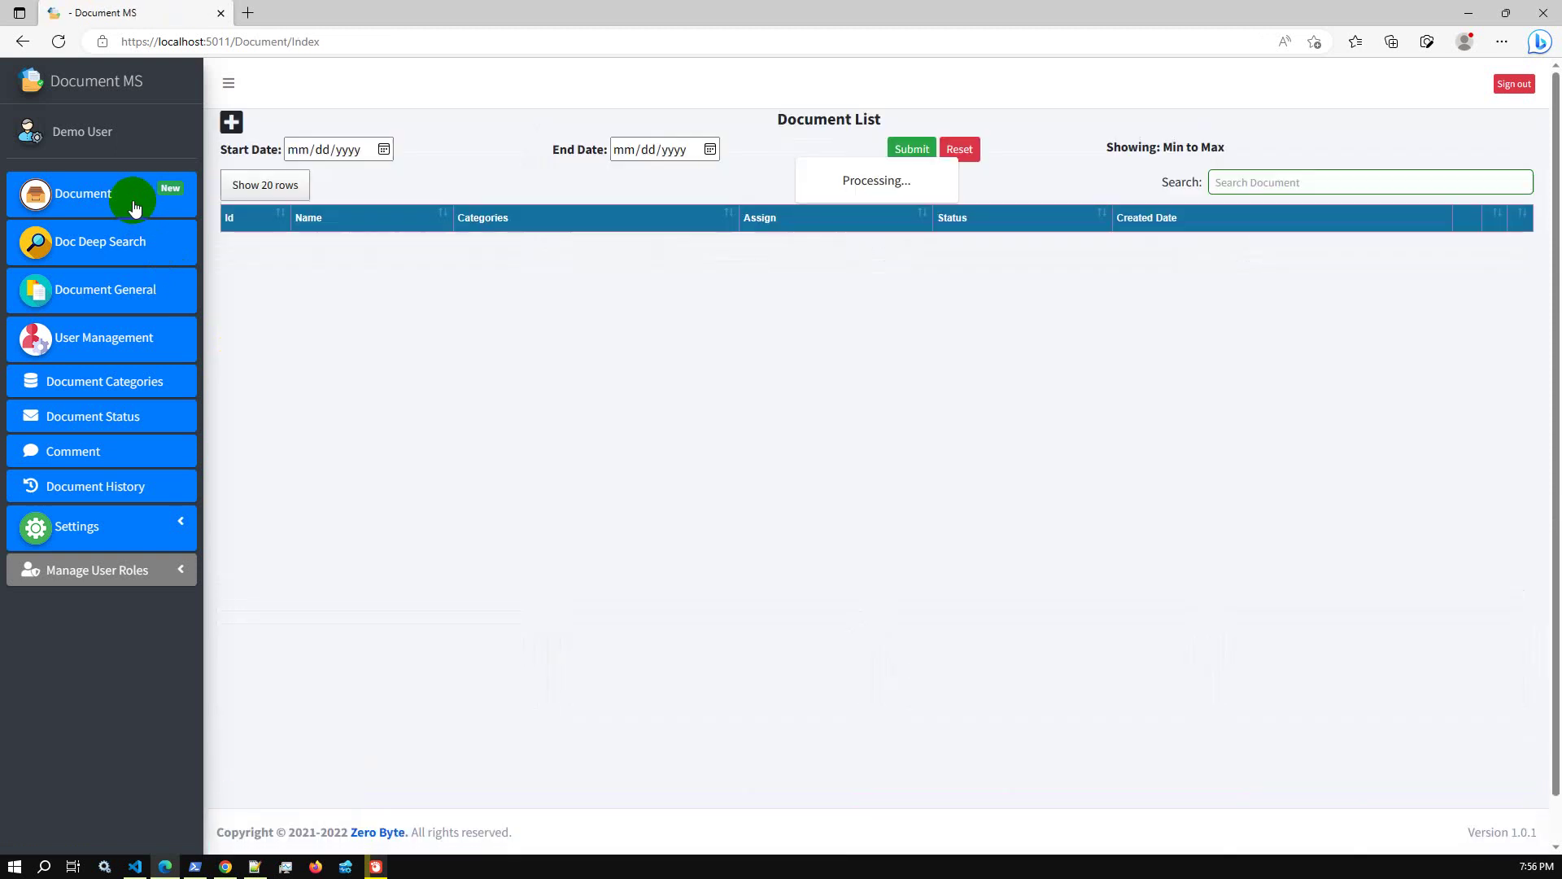
As the Admin demo user, visit Doc Deep Search, Document General, User Management and Settings, ending on Document List
{"action": "left_click", "coordinate": [124, 244]}
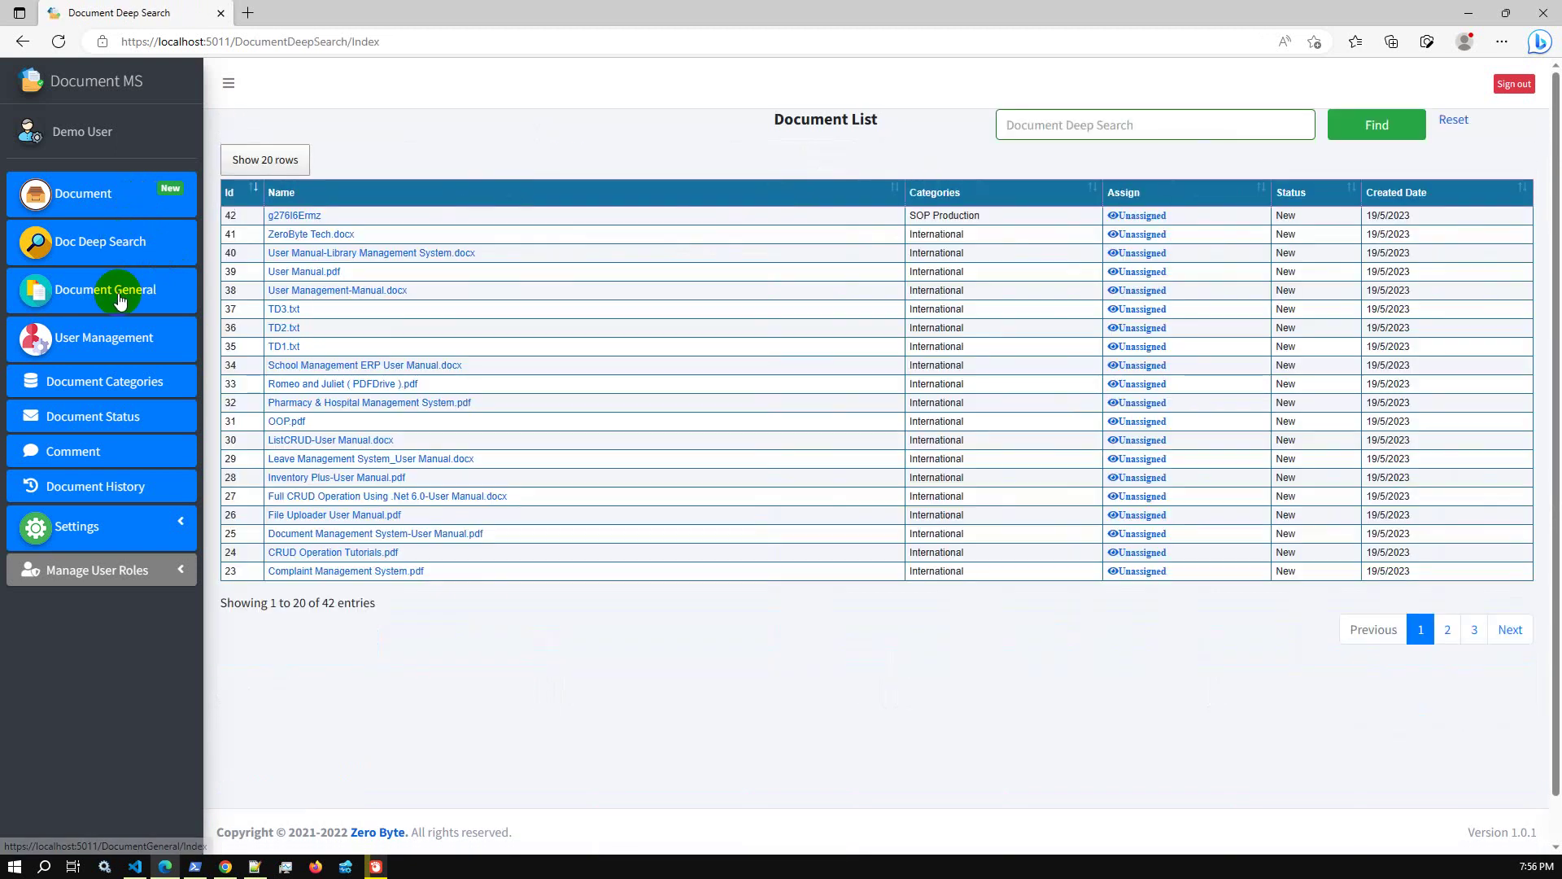
{"action": "left_click", "coordinate": [120, 296]}
{"action": "left_click", "coordinate": [124, 339]}
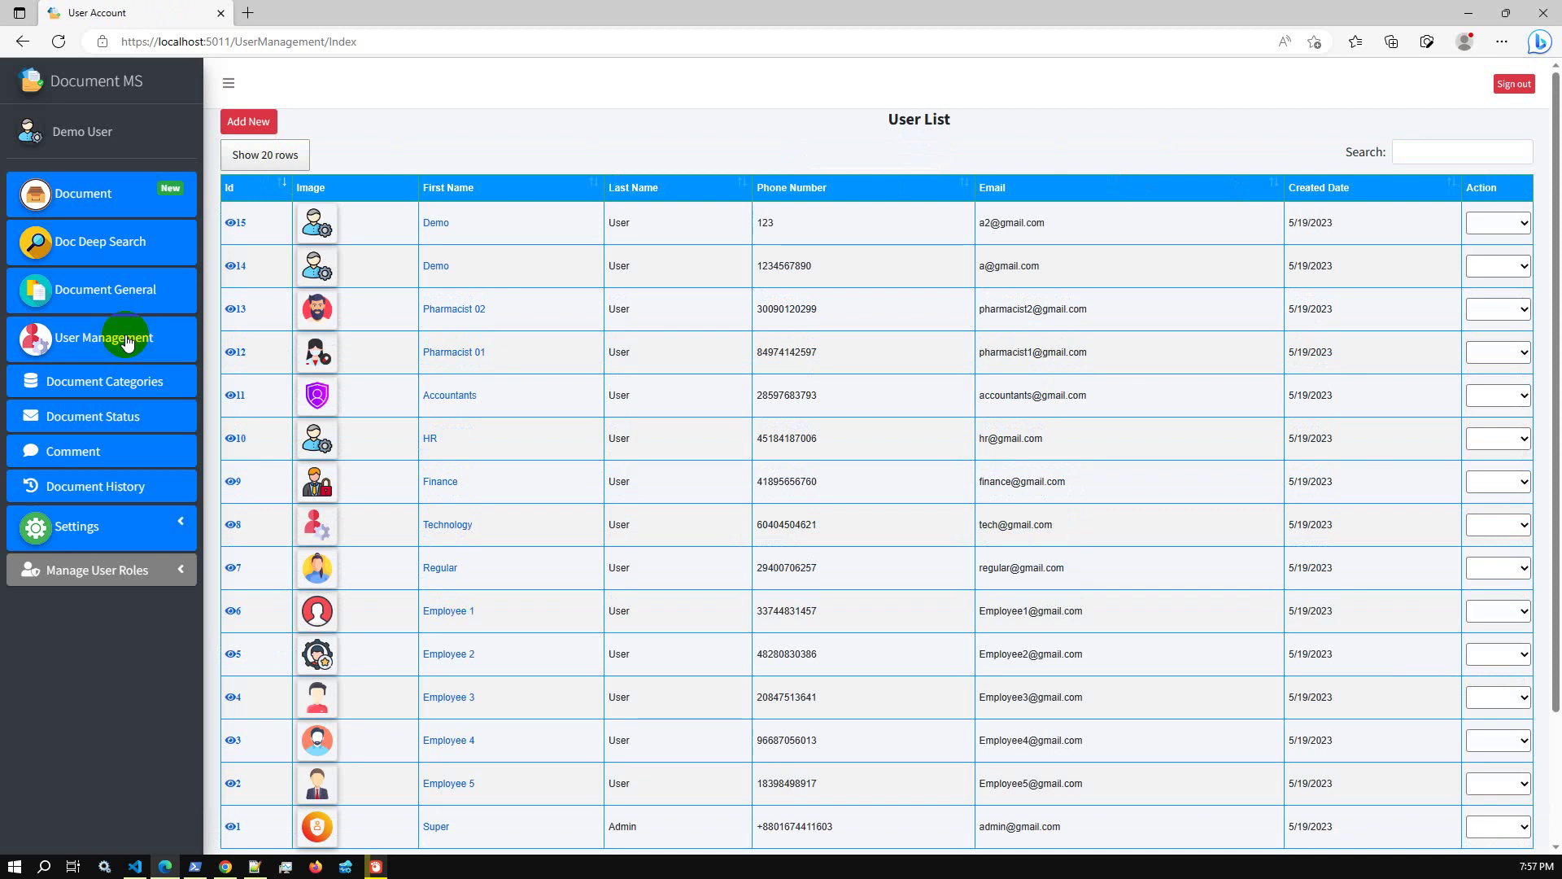
{"action": "left_click", "coordinate": [126, 210]}
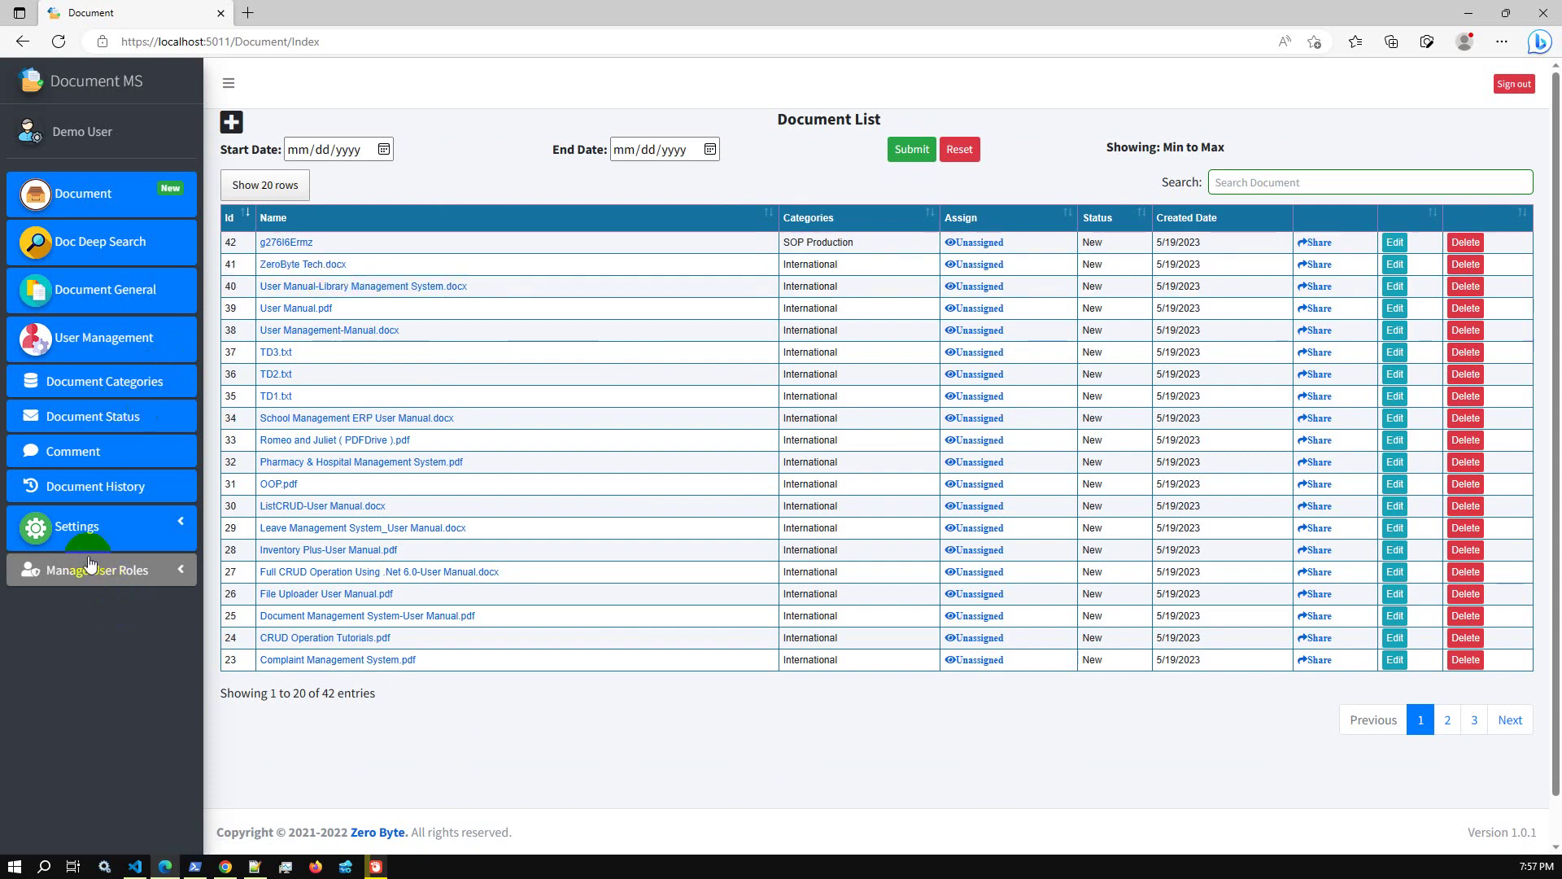
{"action": "left_click", "coordinate": [82, 528]}
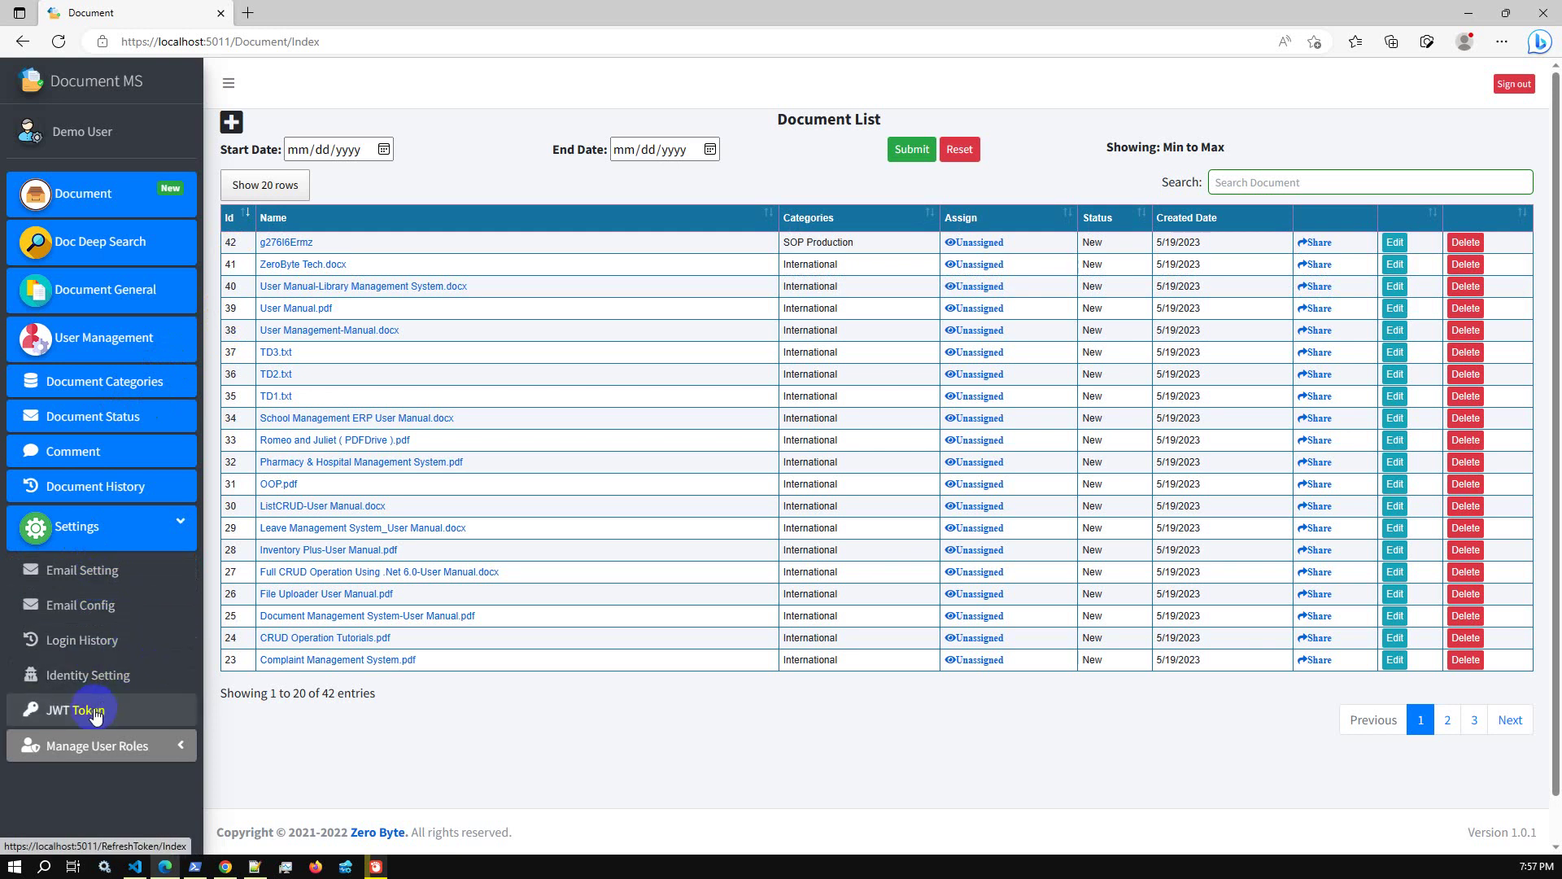
{"action": "left_click", "coordinate": [90, 196]}
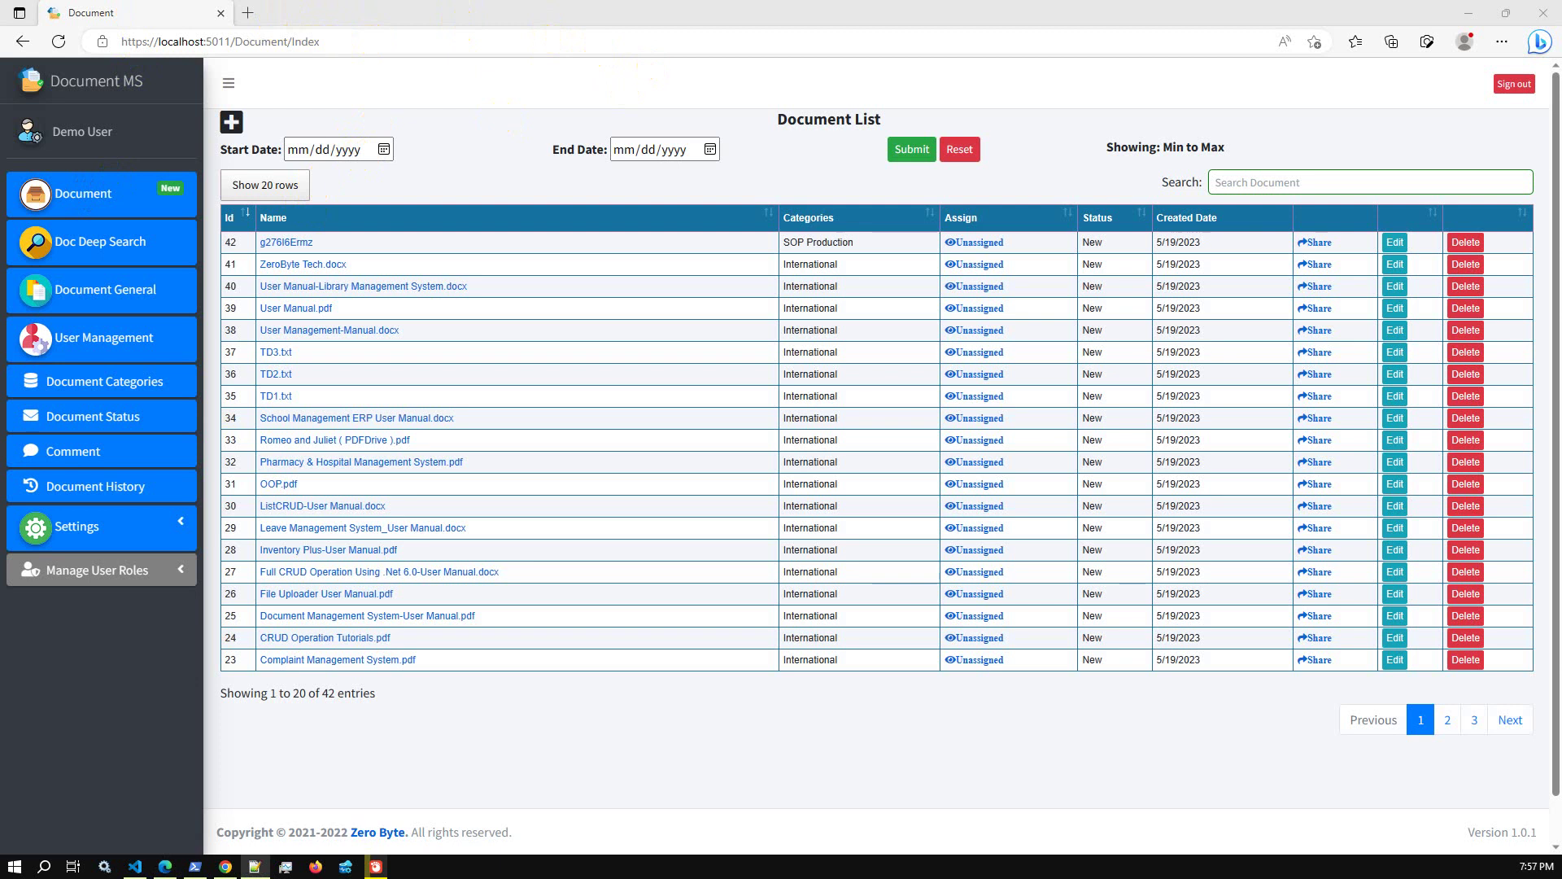
{"action": "left_click", "coordinate": [525, 758]}
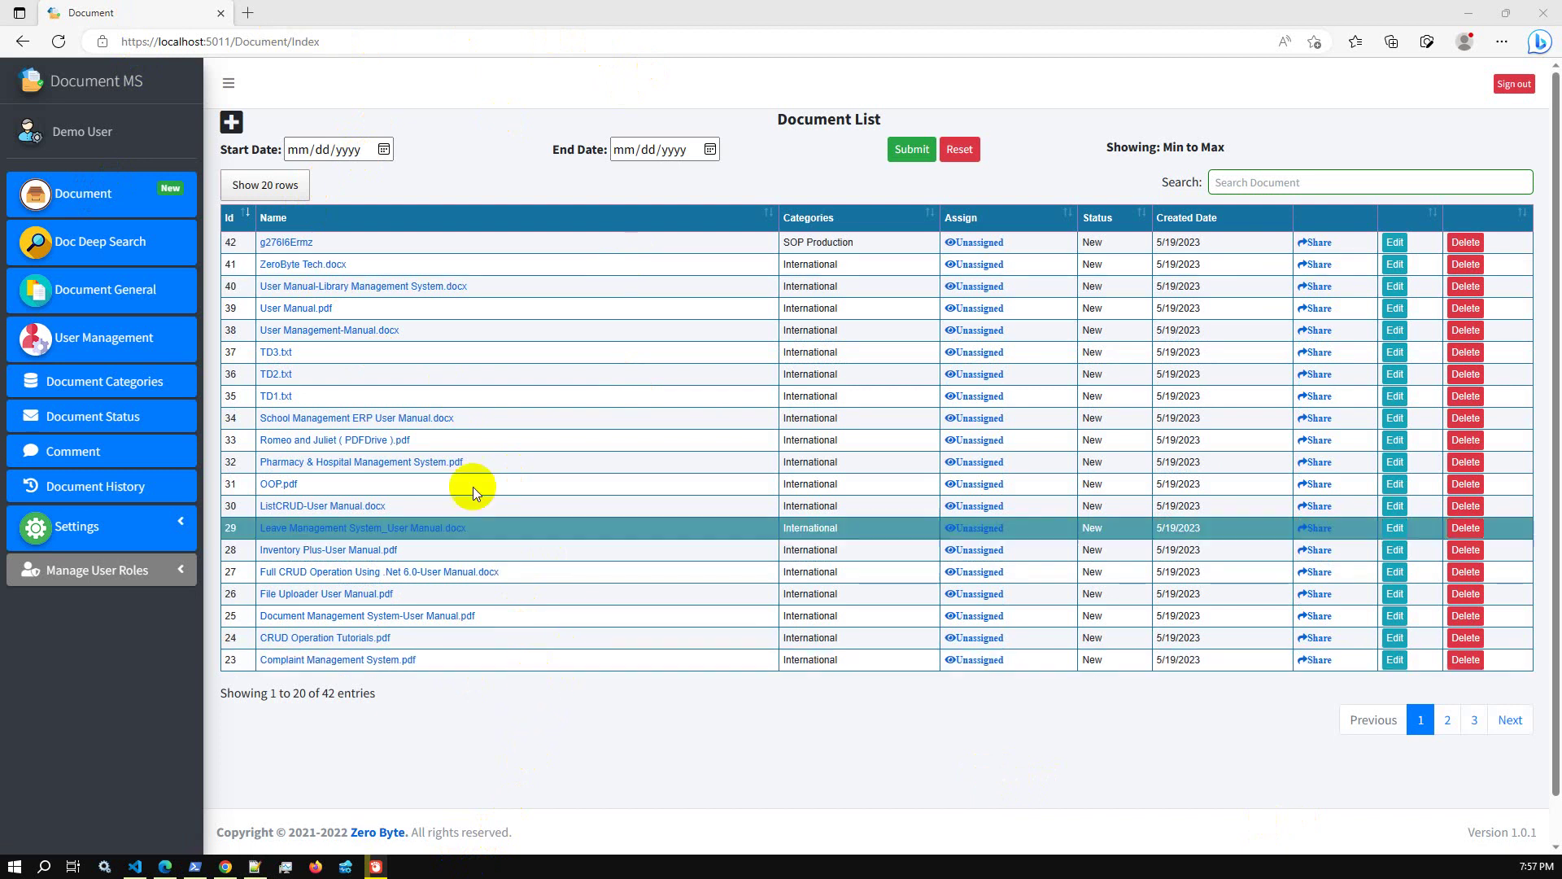
Load the CodeCanyon File/Document Management product listing in a new browser tab
{"action": "left_click", "coordinate": [248, 13]}
{"action": "type", "text": "https://codecanyon.net/item/advanced-files-users-management-aspnet-core-ef-core-net-core-mssql-mysql/36610148"}
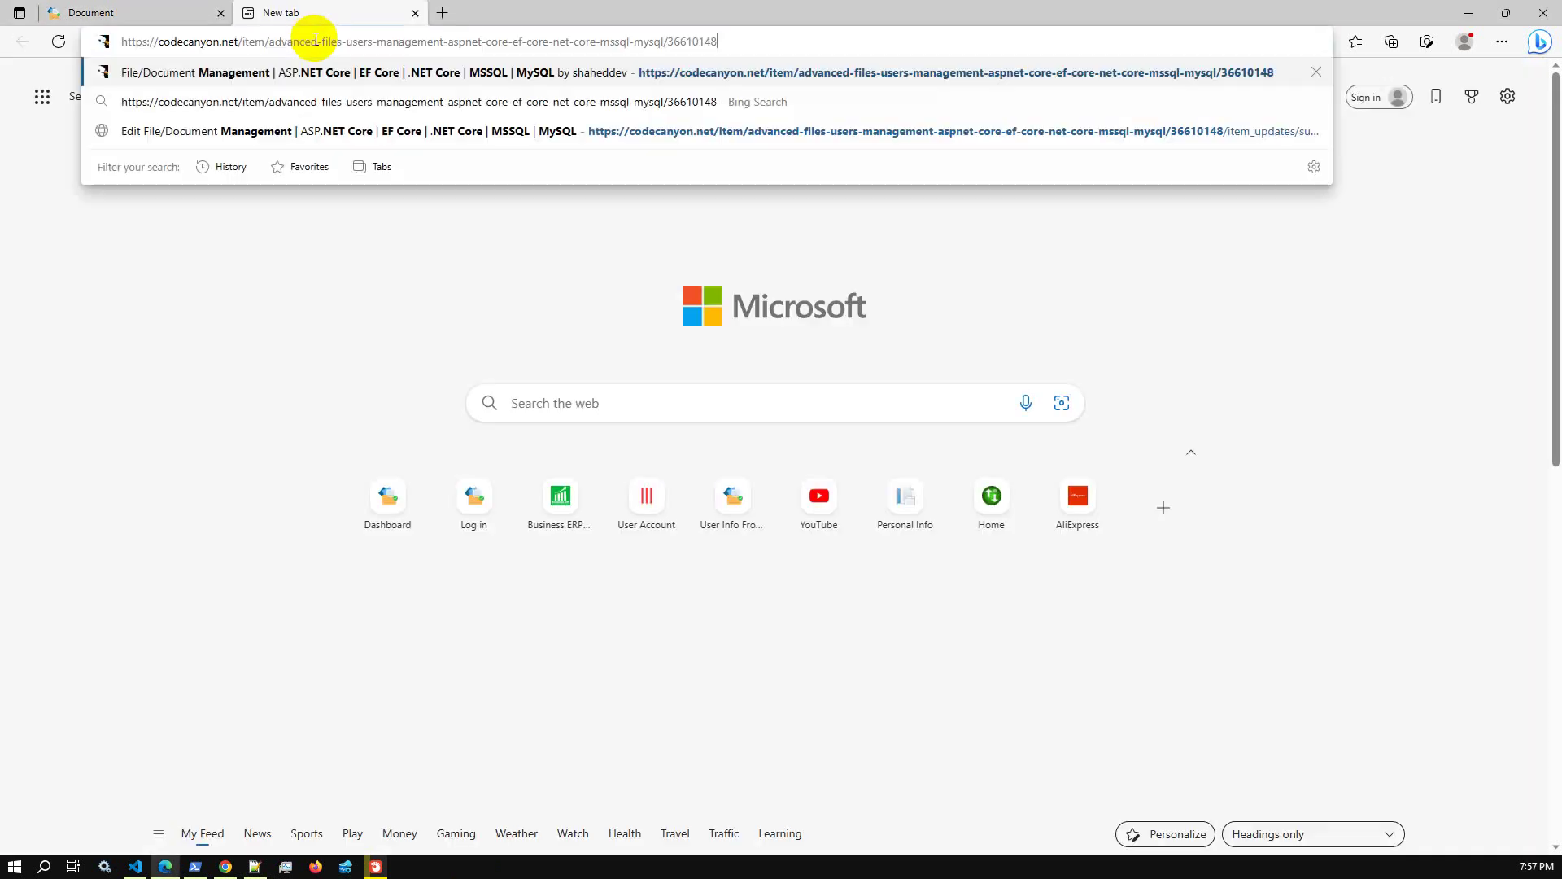
{"action": "key", "text": "Return"}
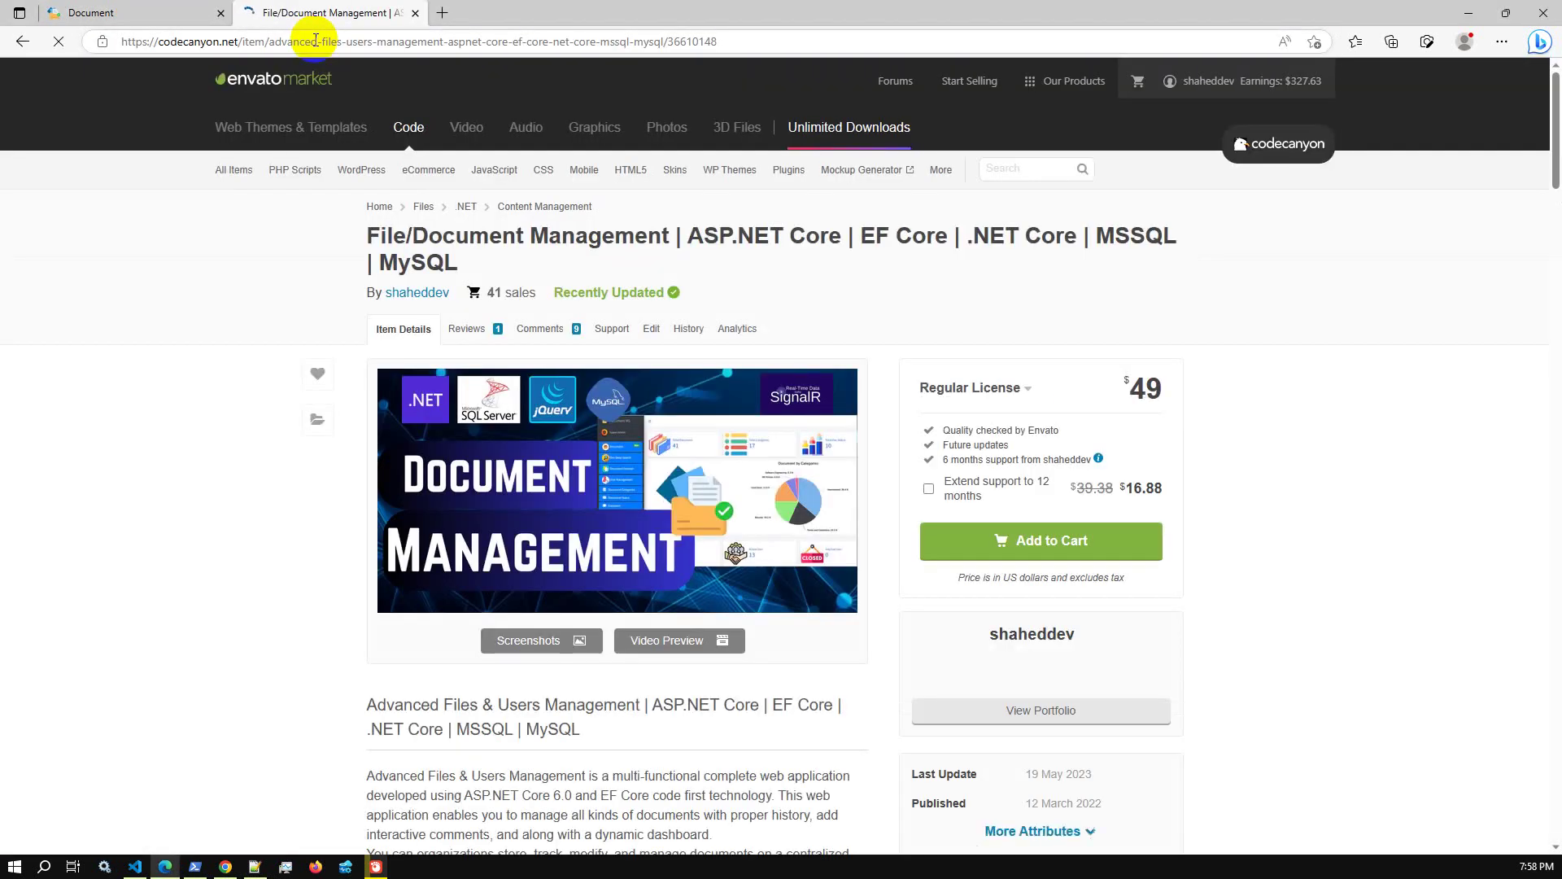
Review the $49 listing, then return to the Document MS Document List
{"action": "scroll", "coordinate": [1154, 298], "scroll_direction": "down", "scroll_amount": 18}
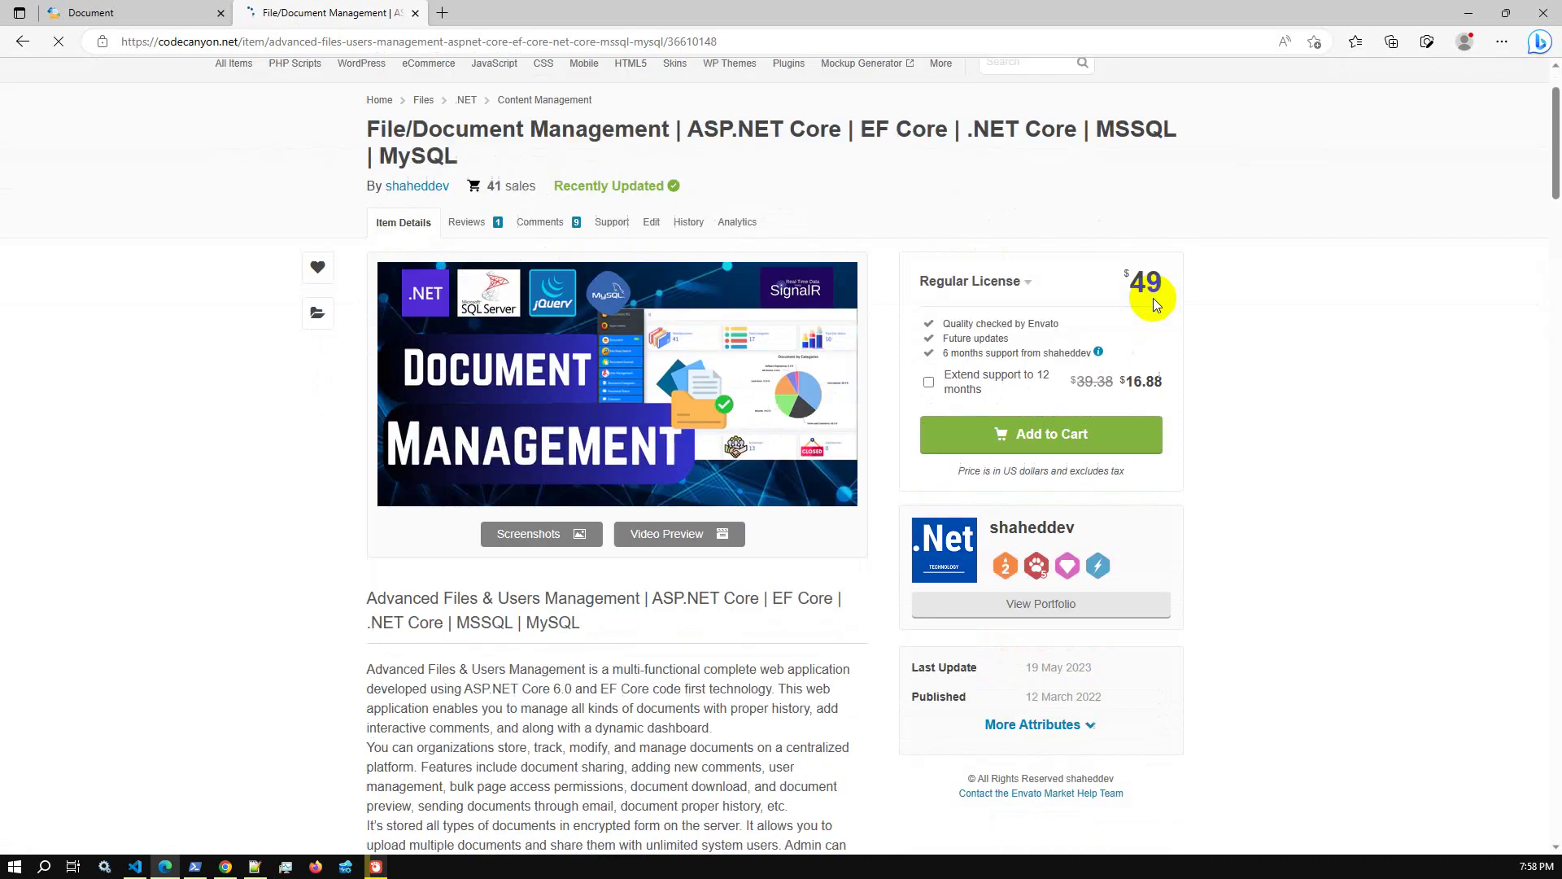
{"action": "scroll", "coordinate": [670, 415], "scroll_direction": "down", "scroll_amount": 20}
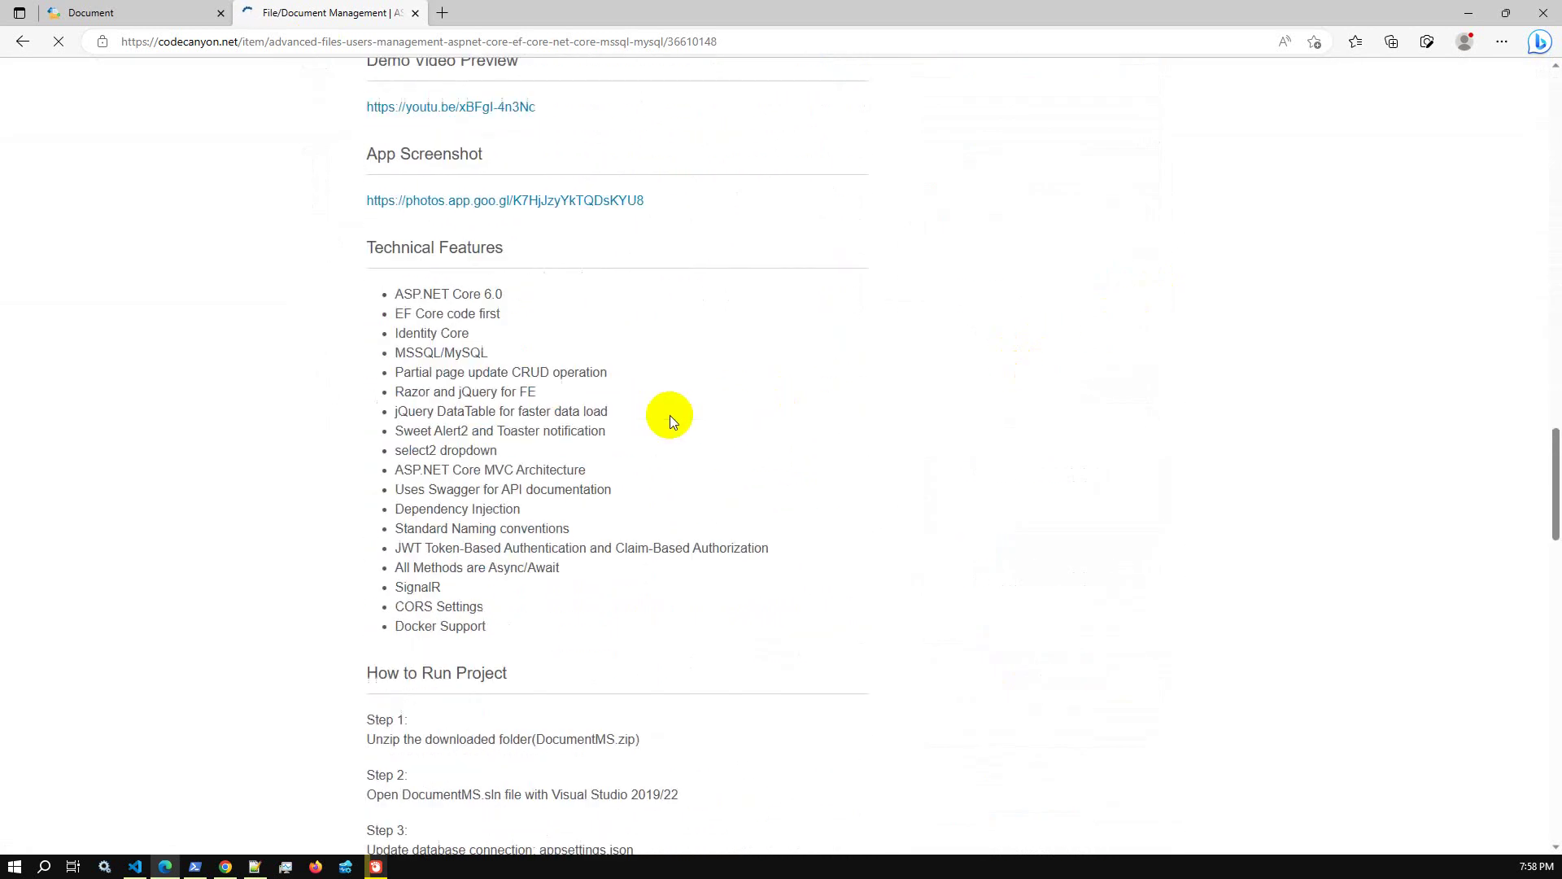
{"action": "scroll", "coordinate": [670, 419], "scroll_direction": "up", "scroll_amount": 20}
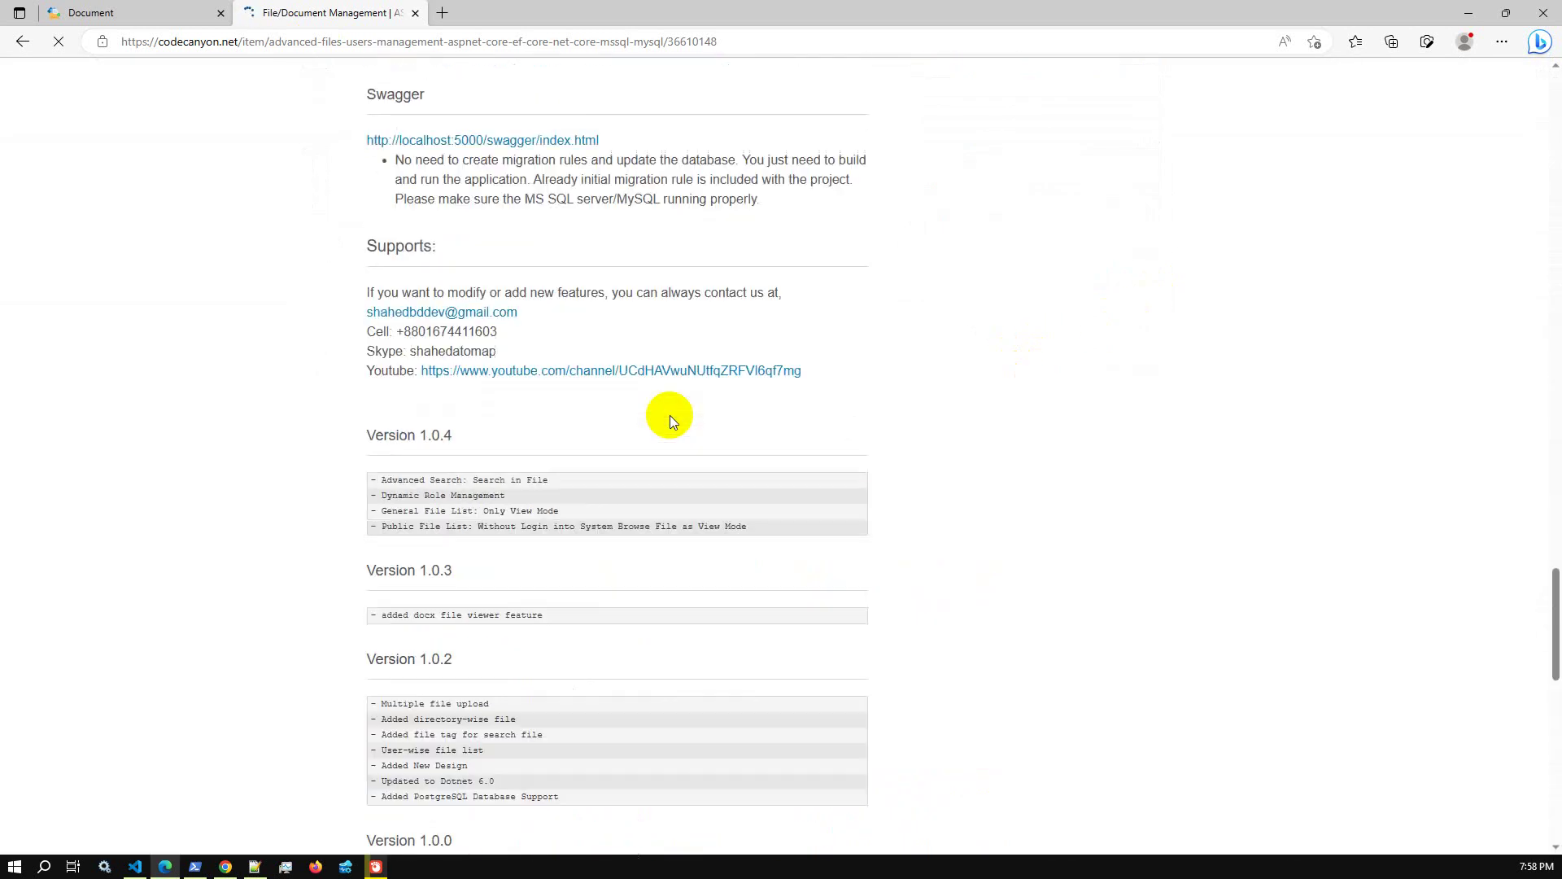
{"action": "scroll", "coordinate": [671, 419], "scroll_direction": "up", "scroll_amount": 7}
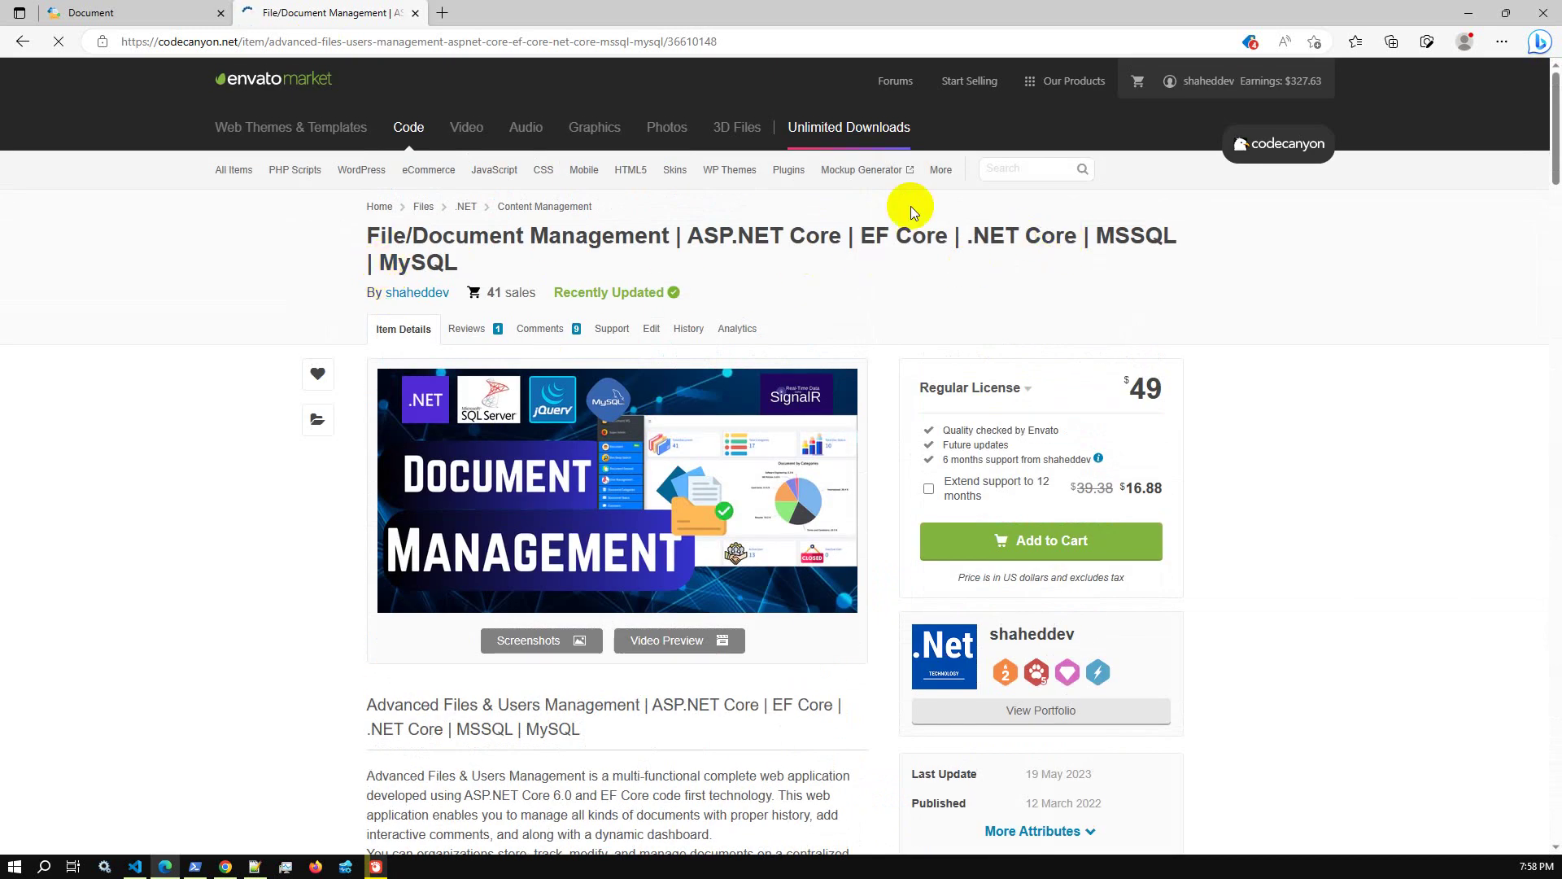
{"action": "left_click", "coordinate": [177, 16]}
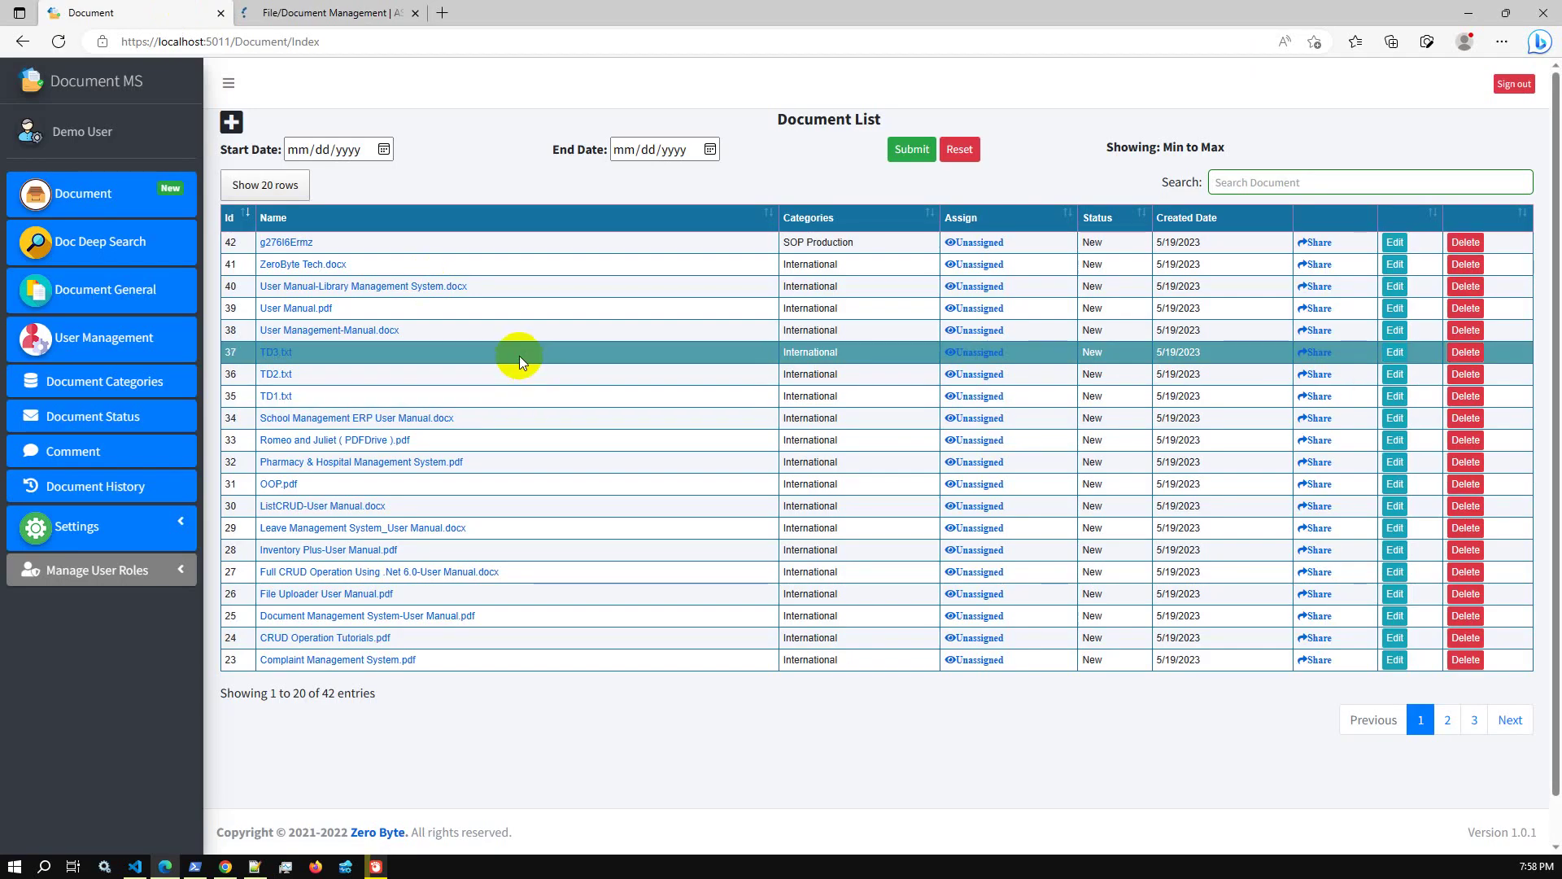